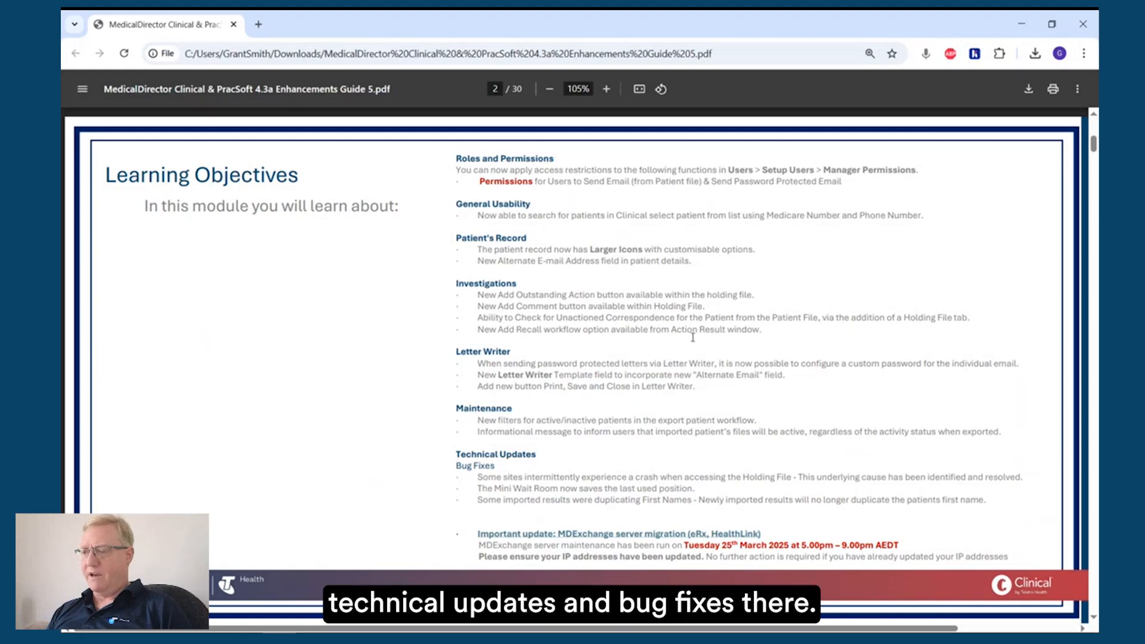
Step: Read the enhancements guide from the learning objectives through the page on permissions for sending email and password protected email
scroll(693, 337, down, 3)
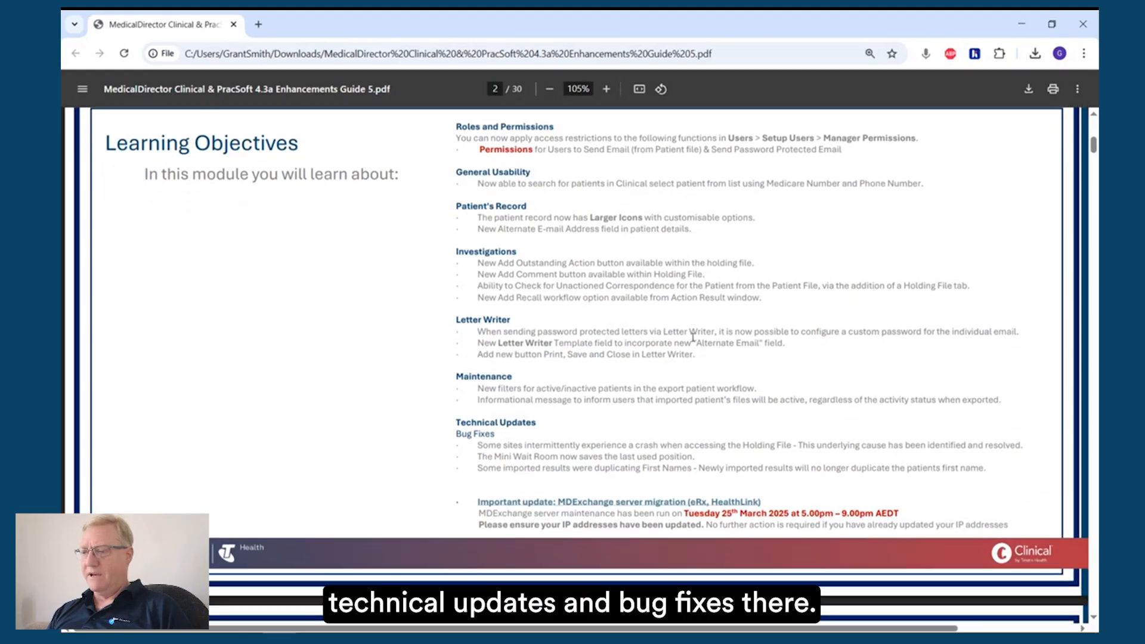
scroll(693, 338, down, 8)
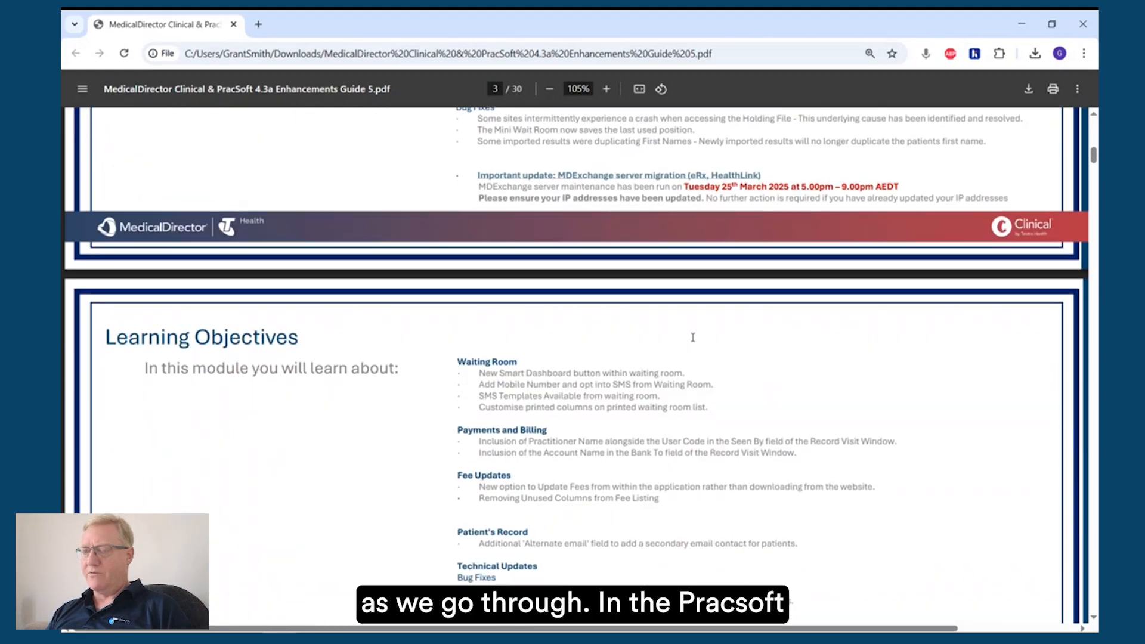
scroll(693, 338, down, 3)
scroll(692, 337, down, 2)
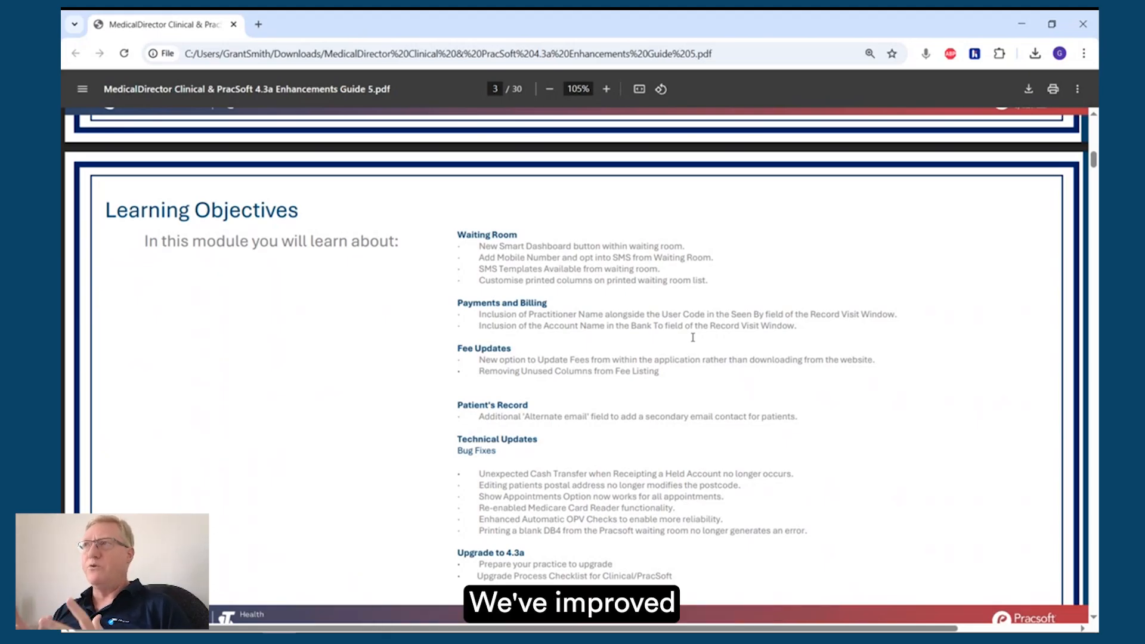
scroll(693, 337, down, 1)
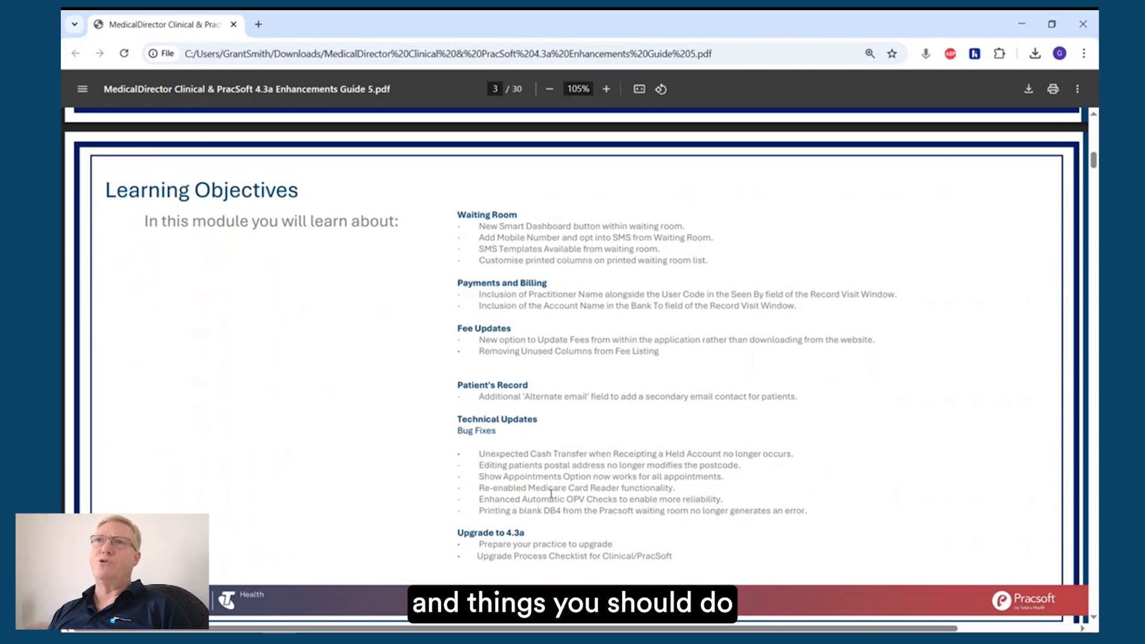
scroll(550, 493, down, 4)
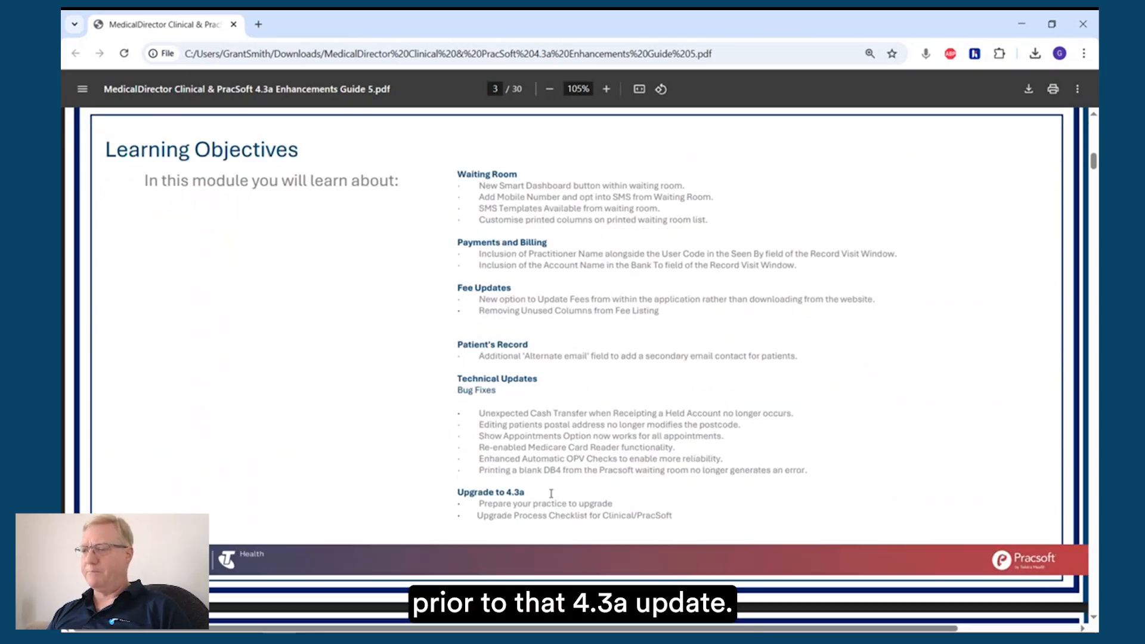
scroll(551, 493, down, 5)
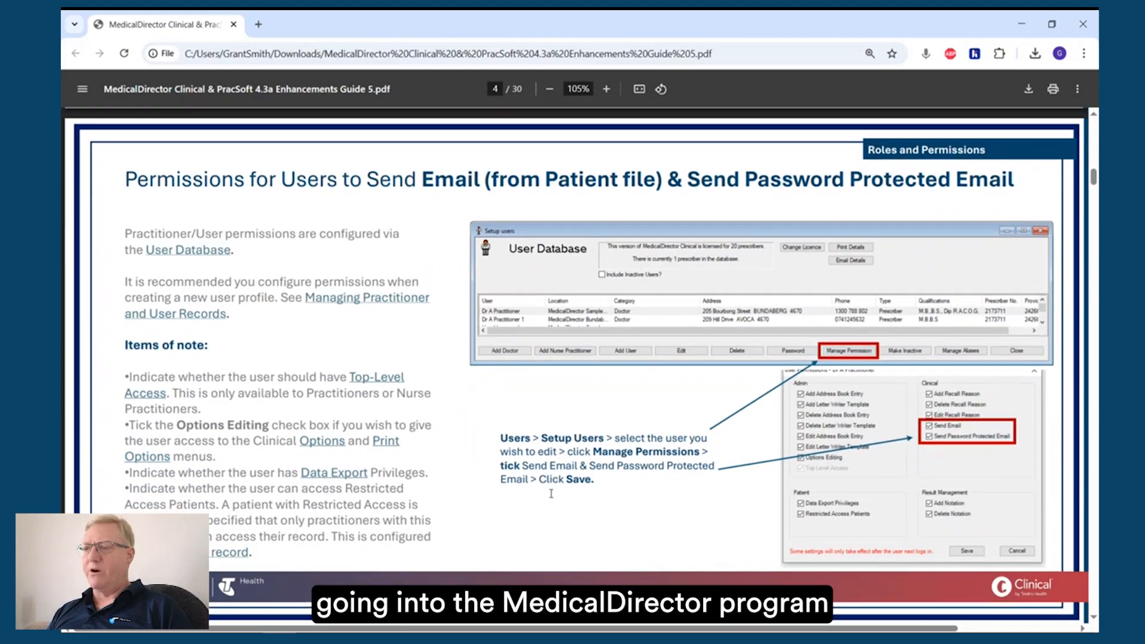
scroll(550, 494, down, 1)
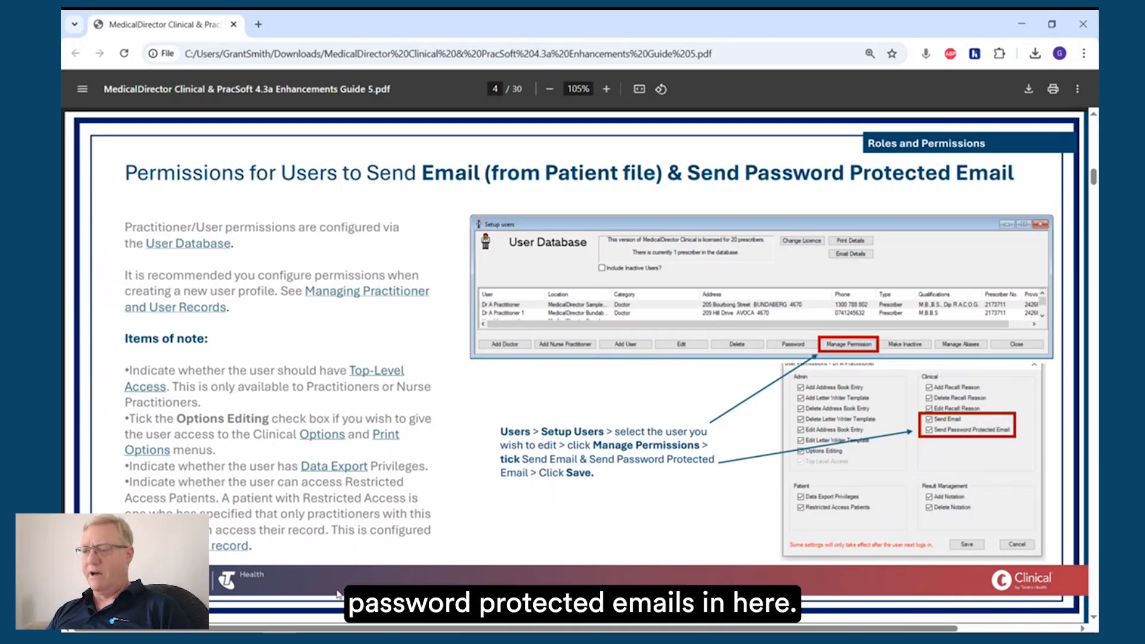
Step: Switch to MedicalDirector Clinical and close the open patient record
mouse_move(312, 641)
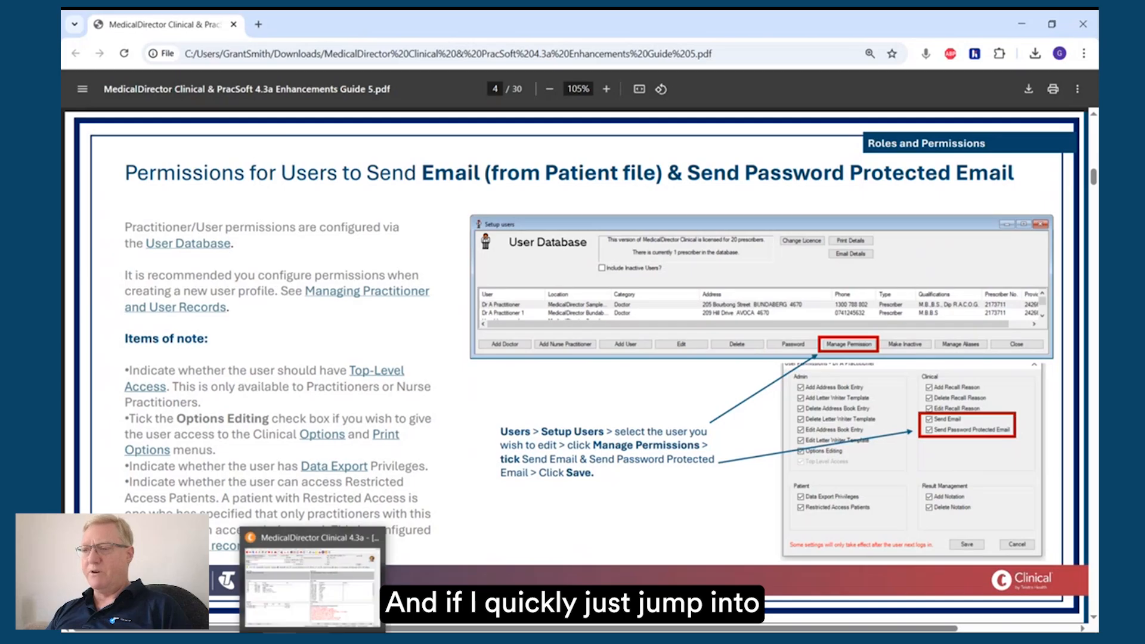
click(322, 587)
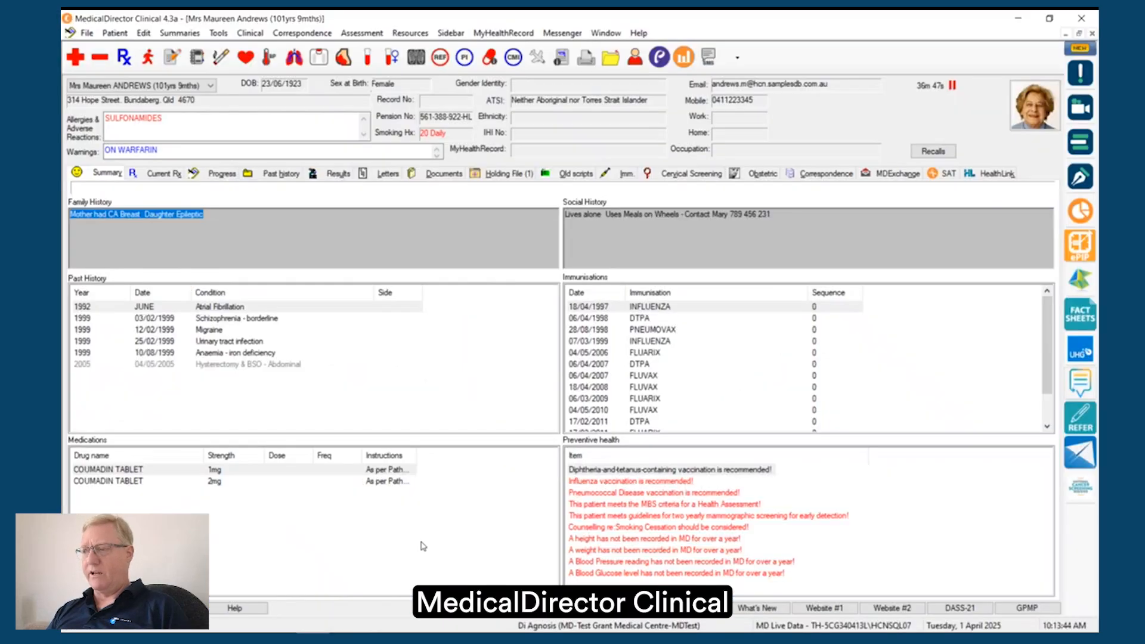
click(1091, 34)
click(684, 388)
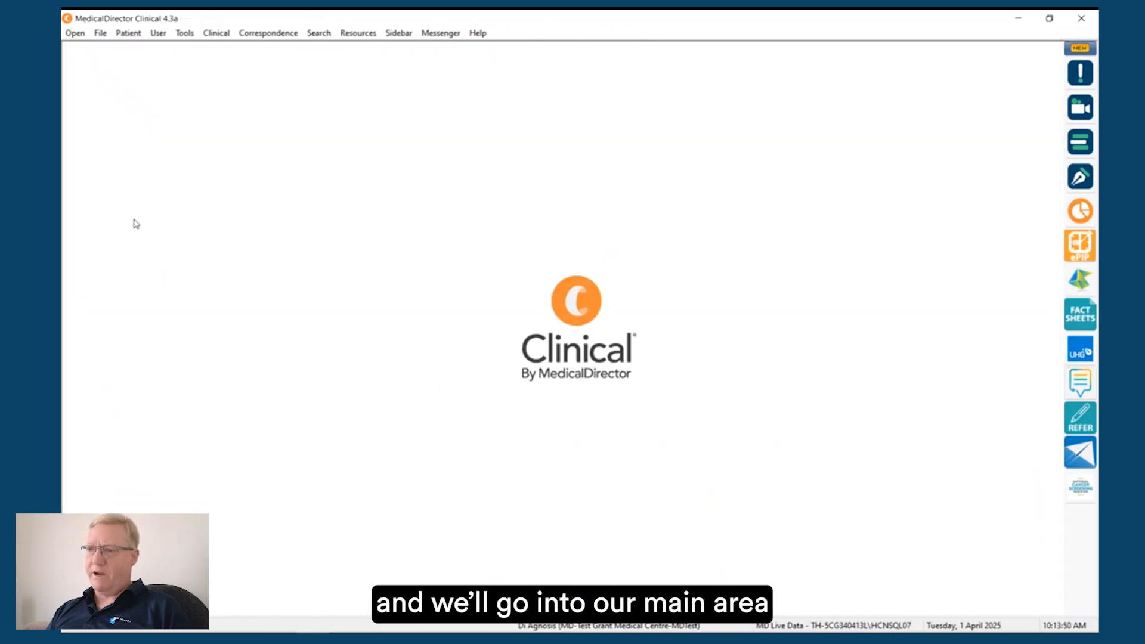
Step: Open the user database, review the first doctor's permissions including Send Email and Send Password Protected Email, and save them
click(158, 33)
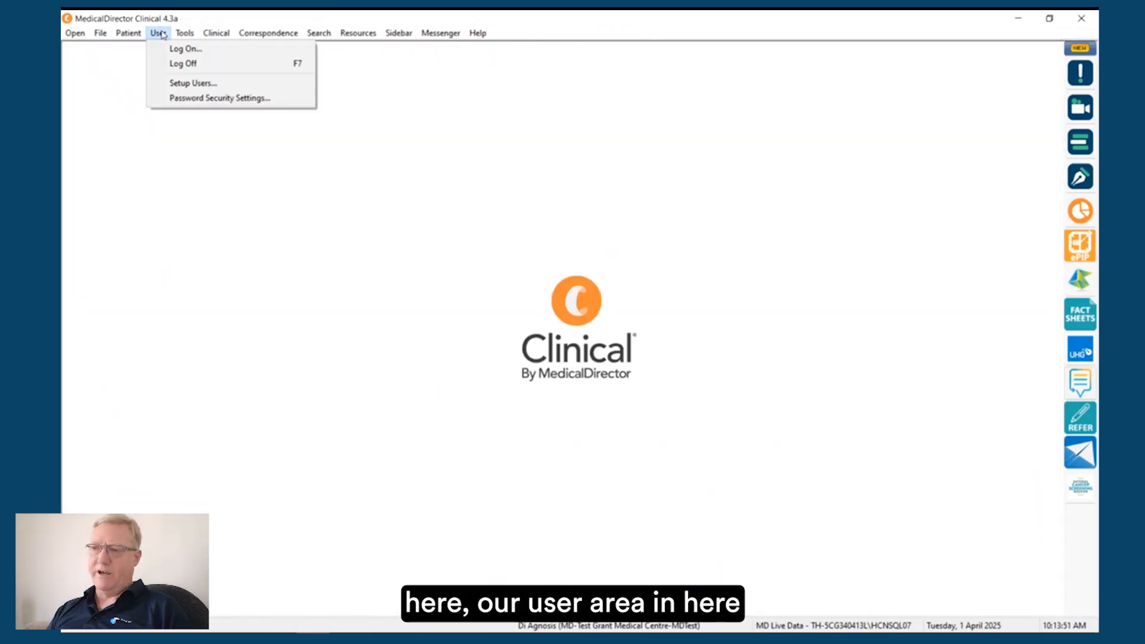
click(185, 84)
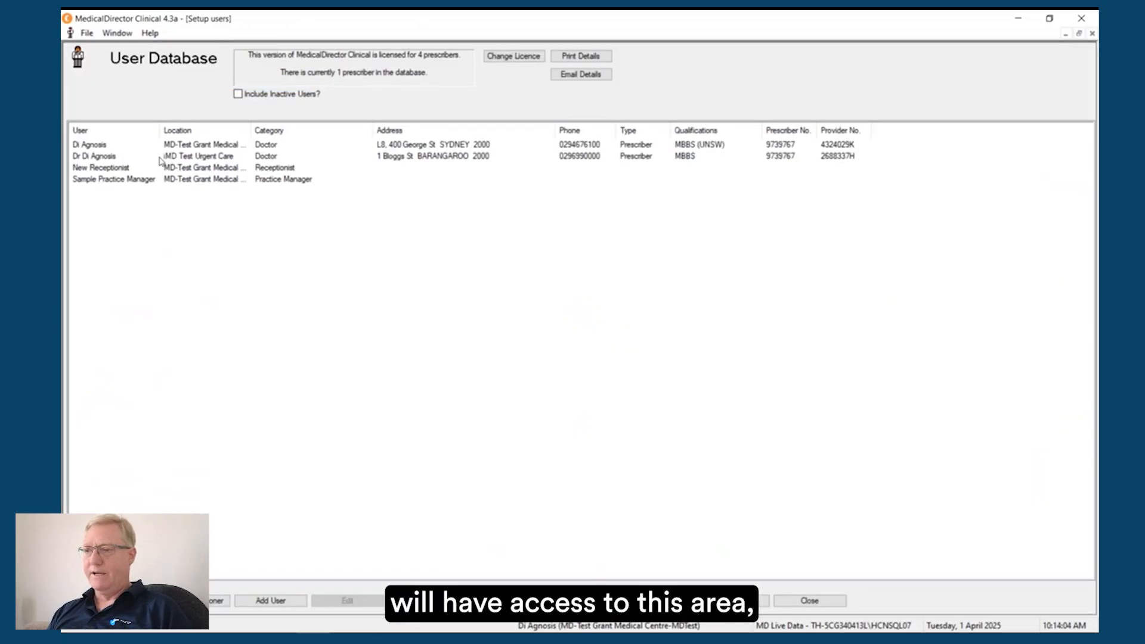
click(128, 147)
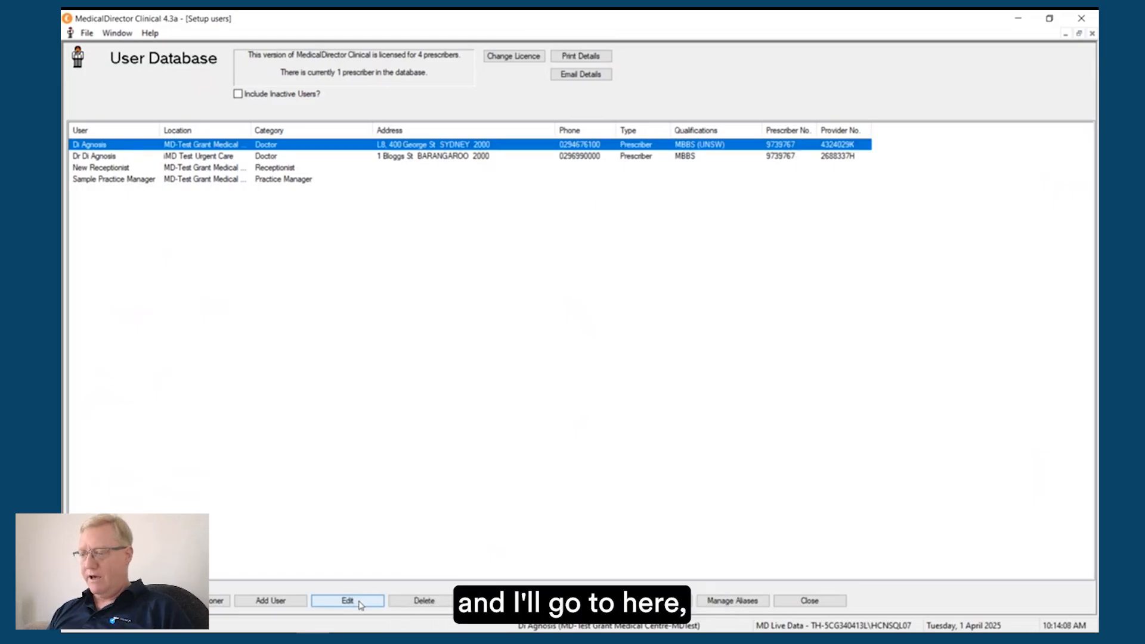
click(647, 601)
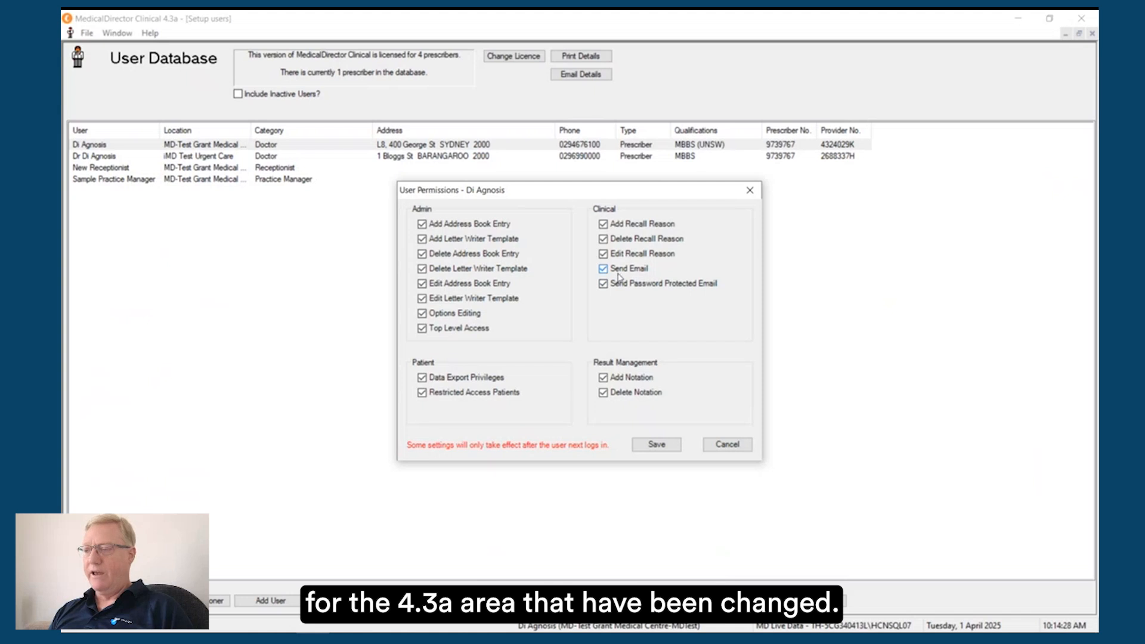
click(657, 445)
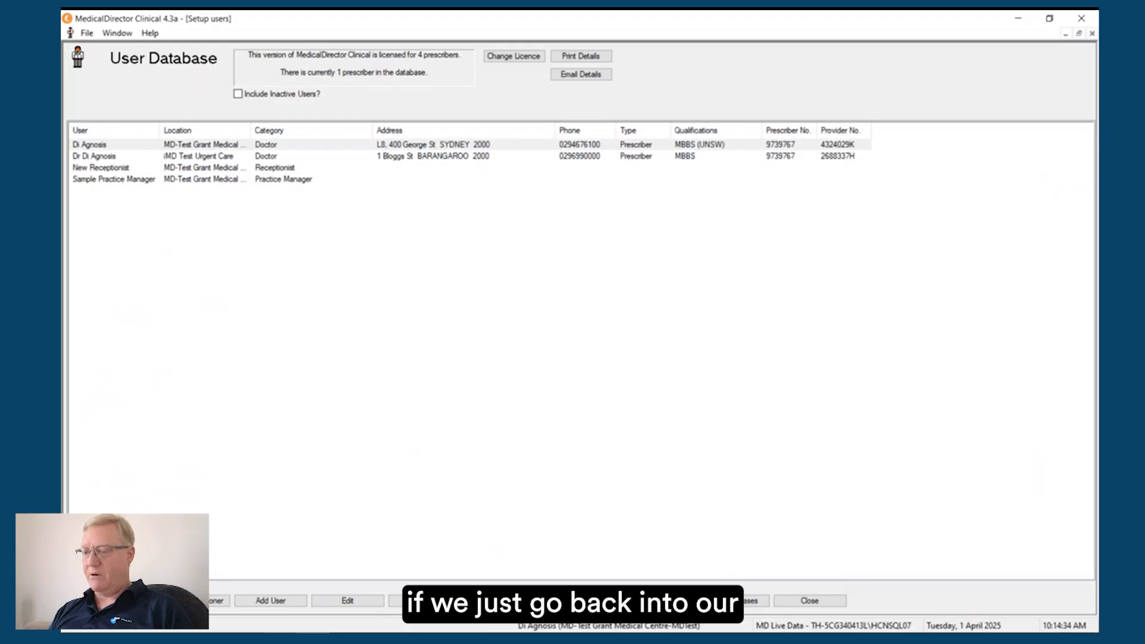
Step: Check the patient search page in the PDF guide, then close the user database and open the patient selection list in MedicalDirector Clinical
key(alt+Tab)
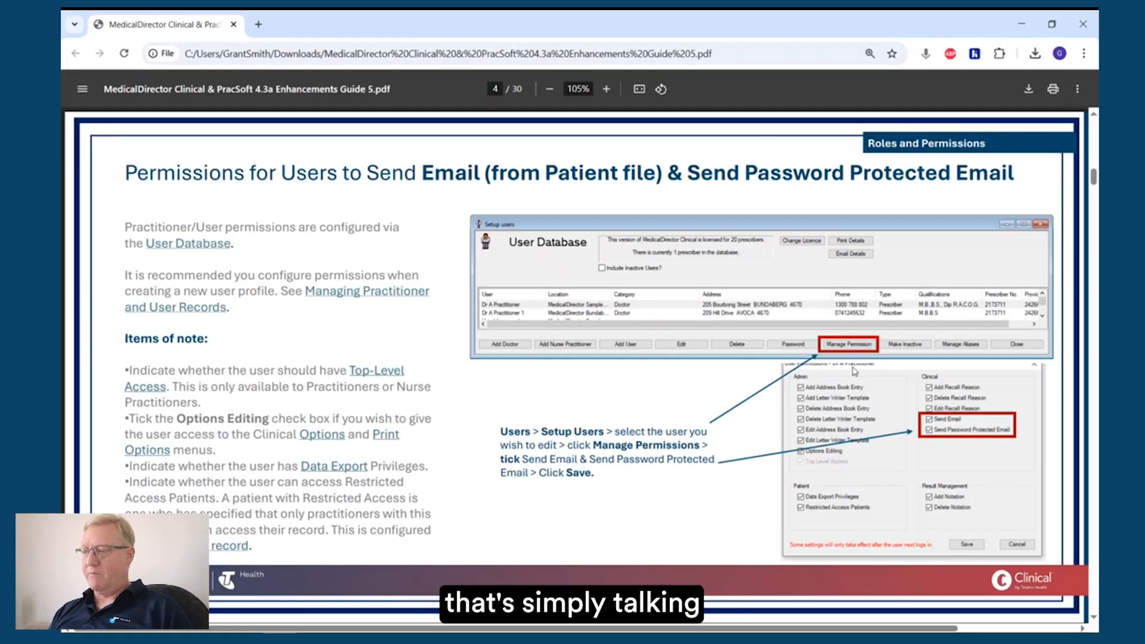
scroll(416, 456, down, 10)
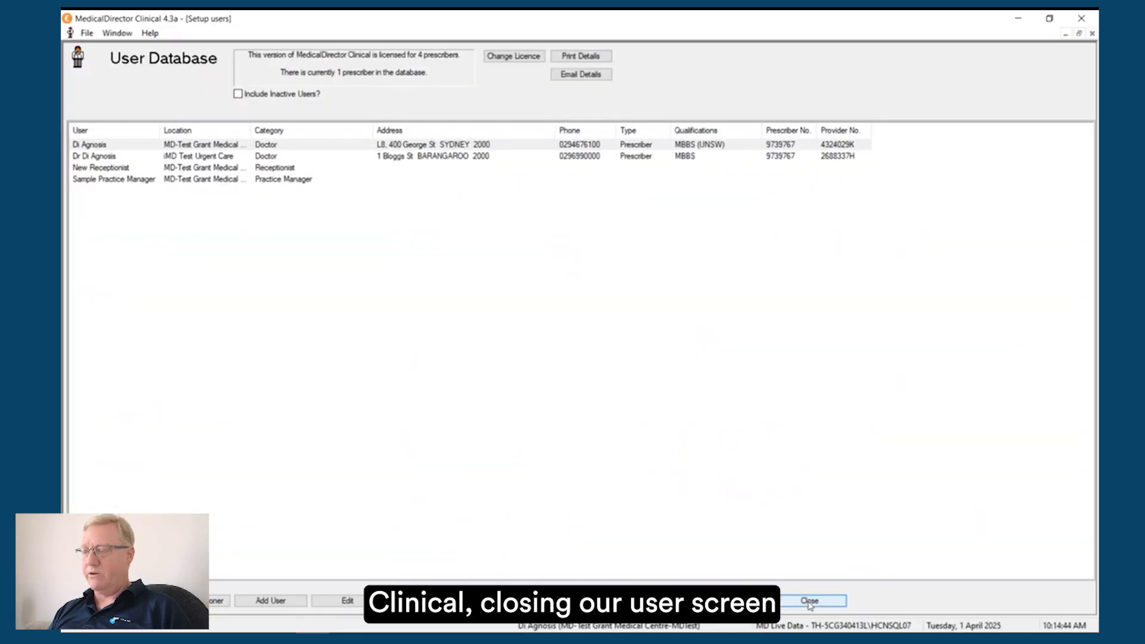
click(809, 601)
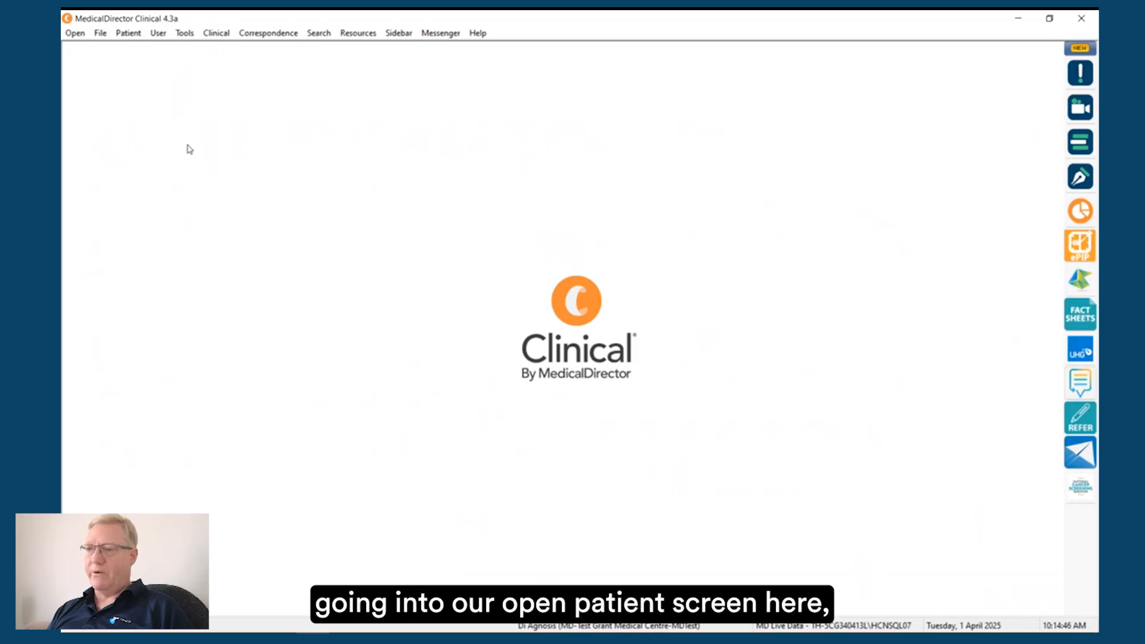
click(75, 34)
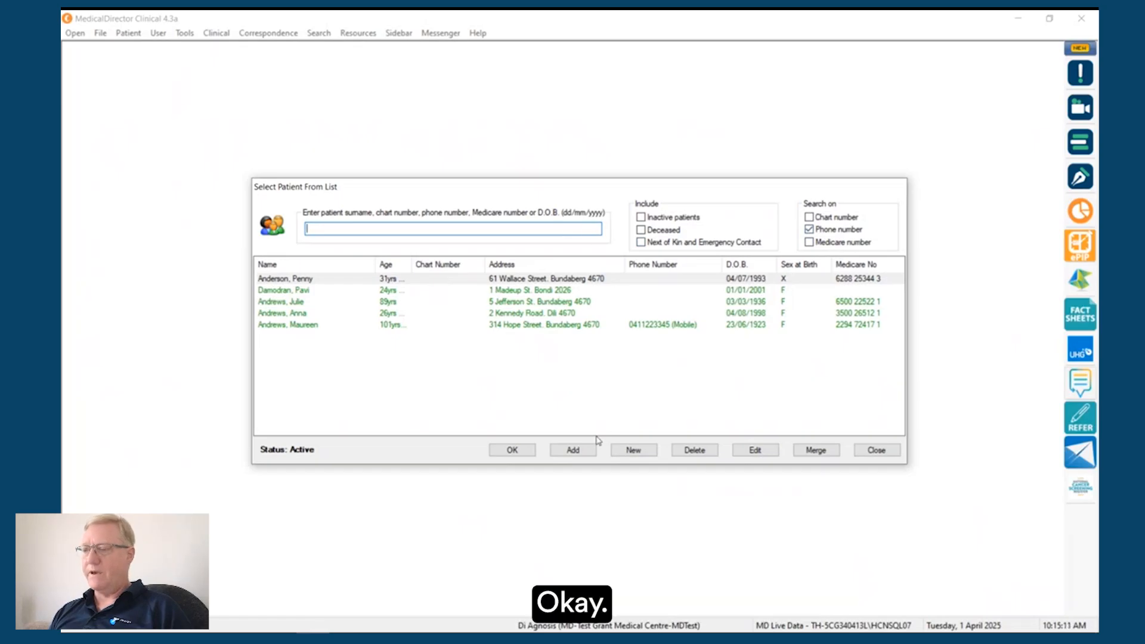
Step: Switch to the PDF guide in the browser and view the page on larger, customisable icons in the patient record
click(314, 636)
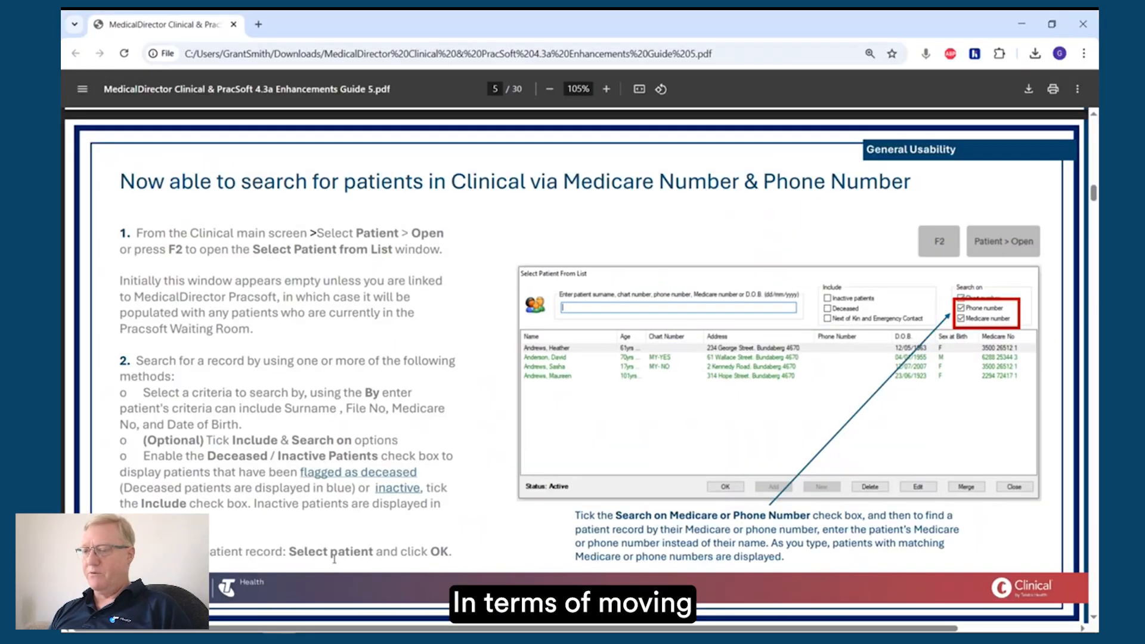
scroll(392, 474, down, 3)
scroll(392, 474, down, 6)
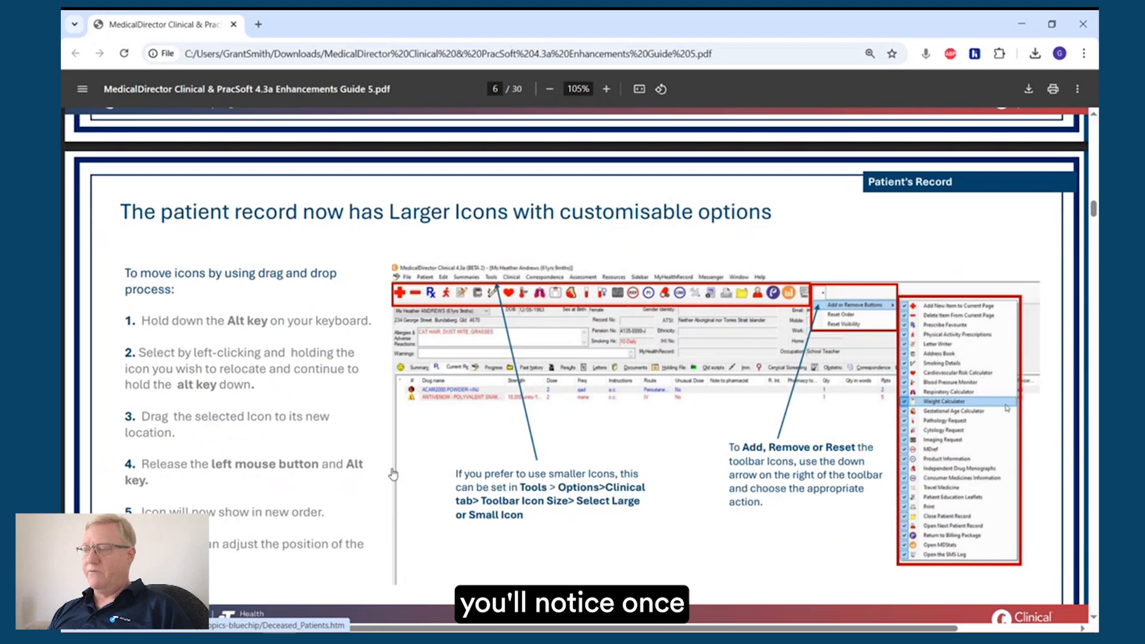
Step: Return to MedicalDirector Clinical, open the record of the last patient in the list and dismiss the pneumococcal vaccination notice
click(290, 631)
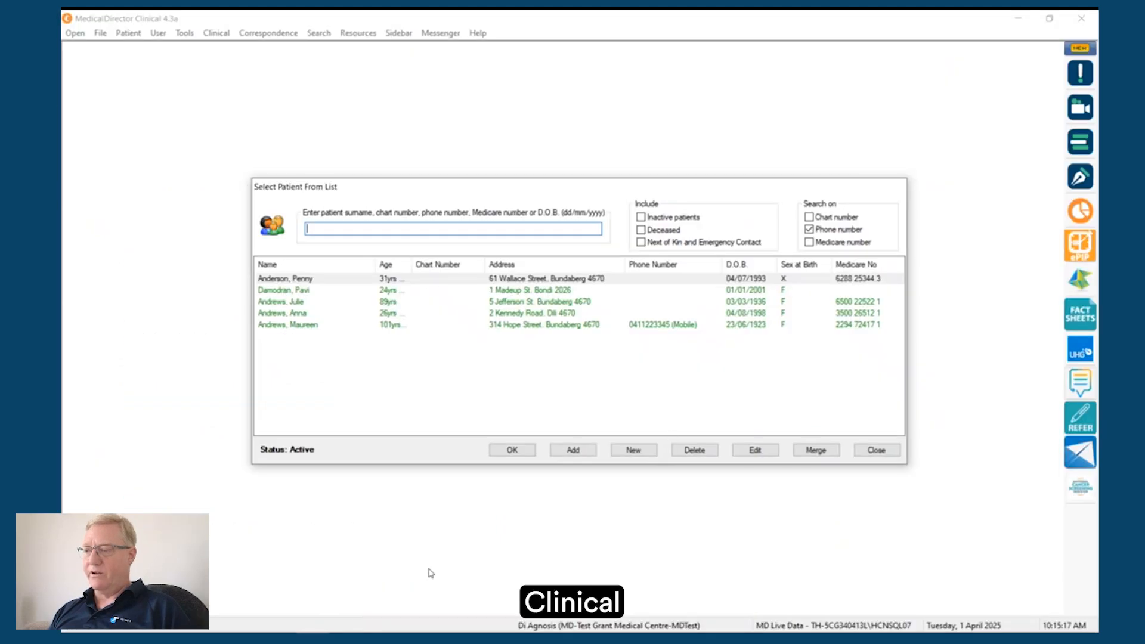
double_click(349, 325)
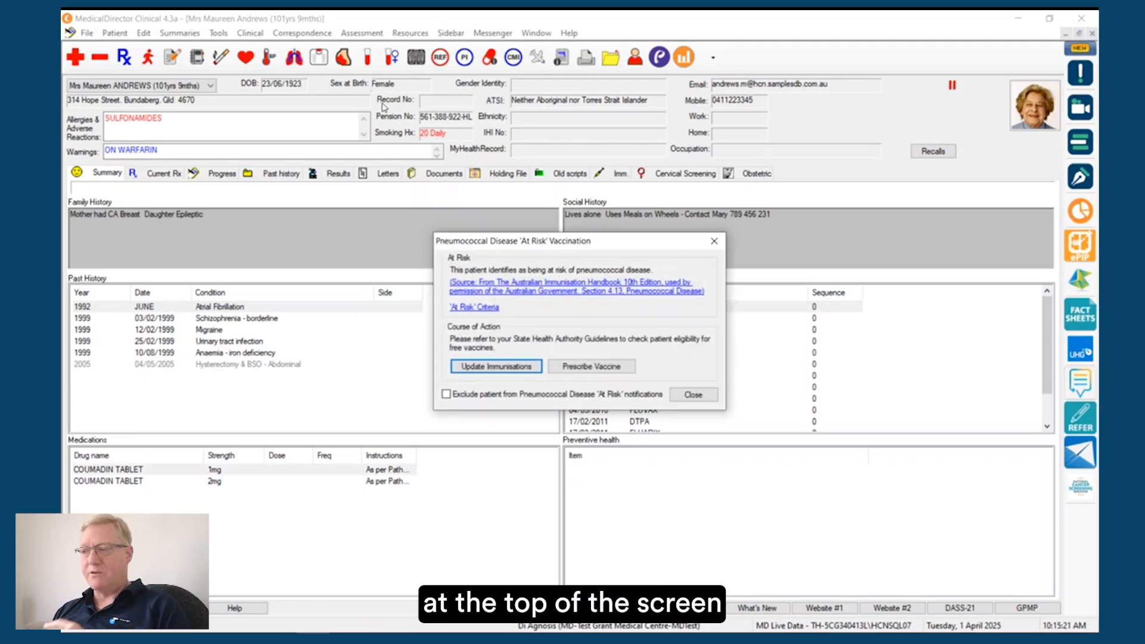
click(692, 396)
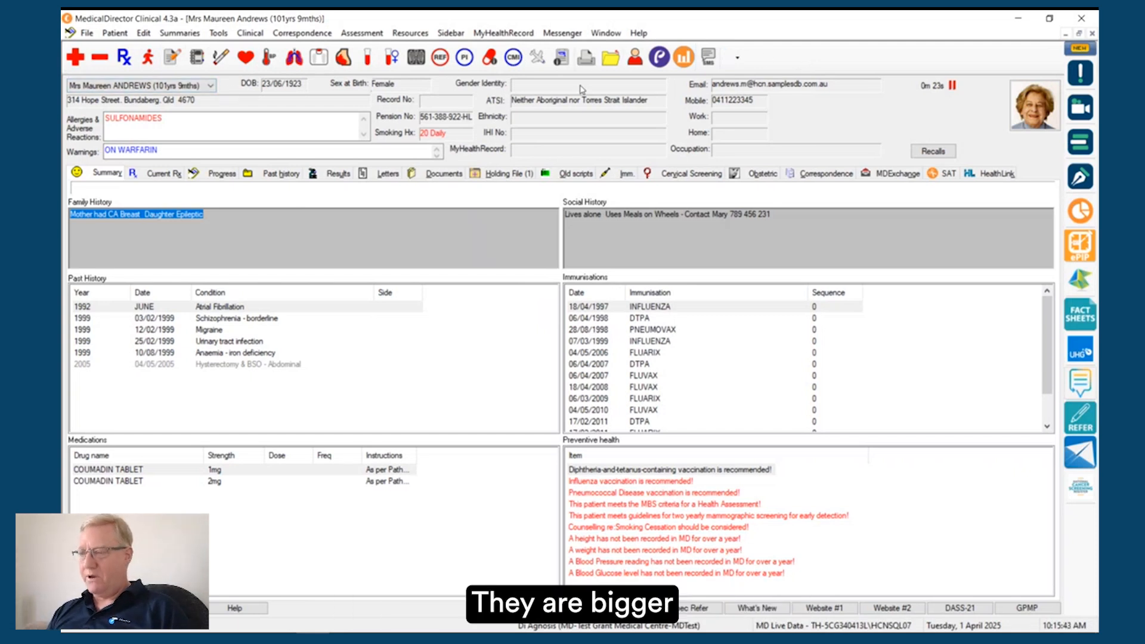
Step: Examine the toolbar's customisation options, including the list of buttons that can be added or removed
click(737, 60)
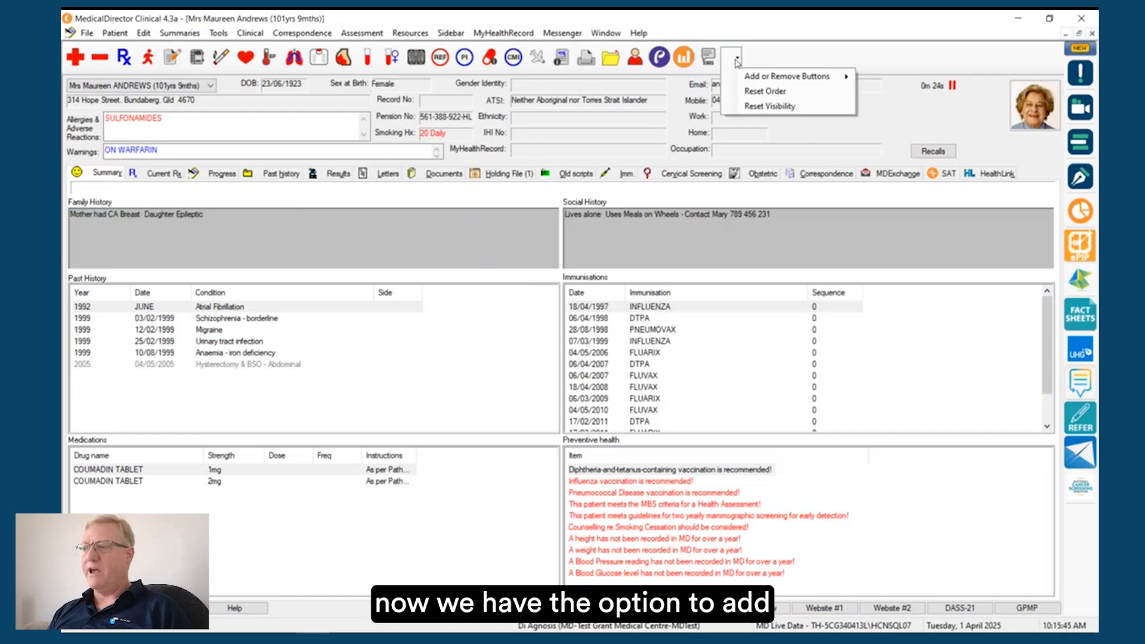
mouse_move(769, 77)
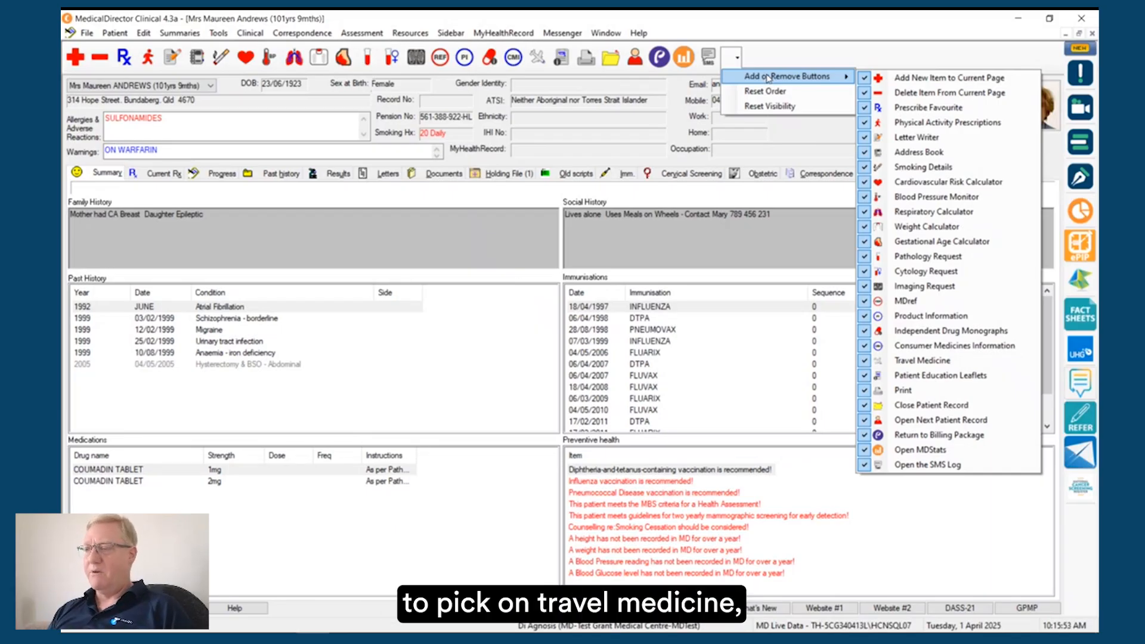
click(681, 95)
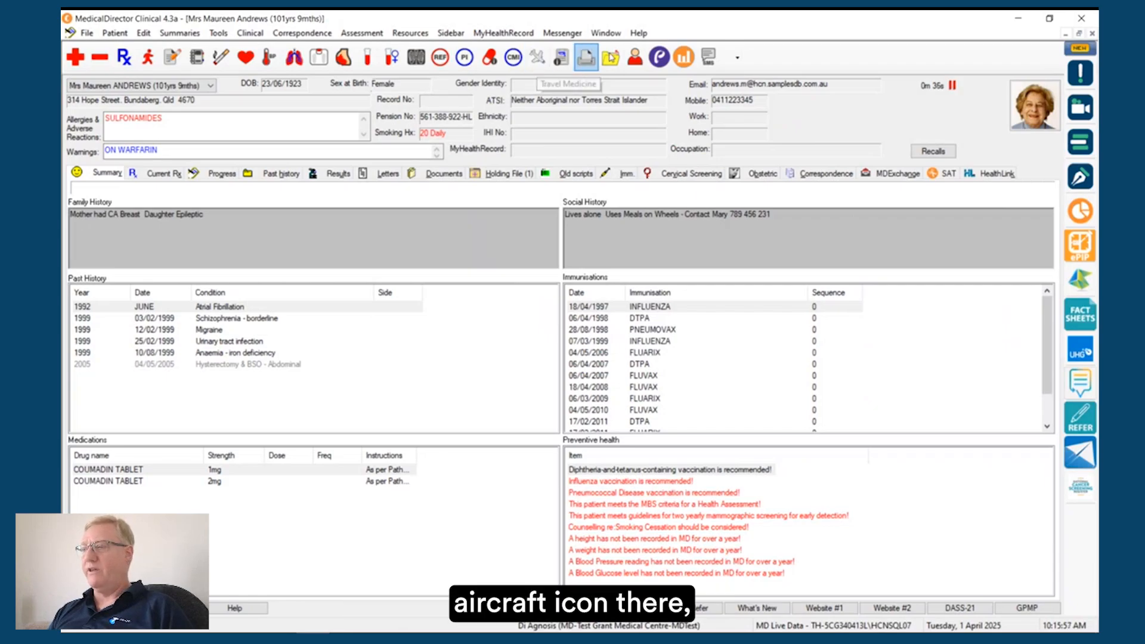
click(738, 56)
click(738, 56)
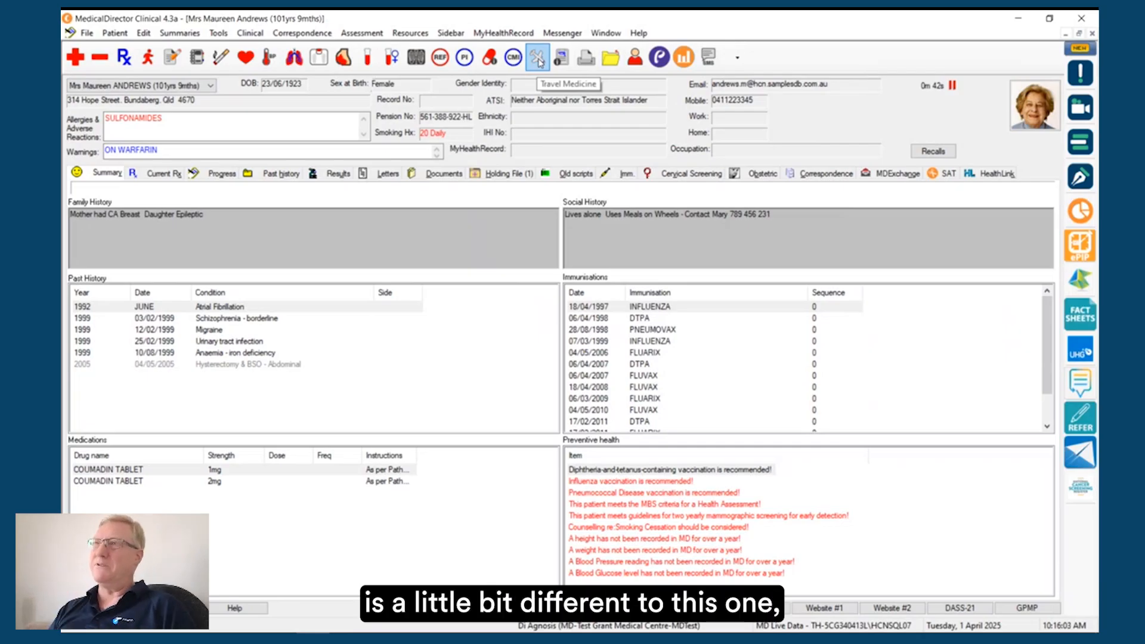
Step: Hide the Travel Medicine and Weight Calculator buttons from the patient record's toolbar
click(738, 57)
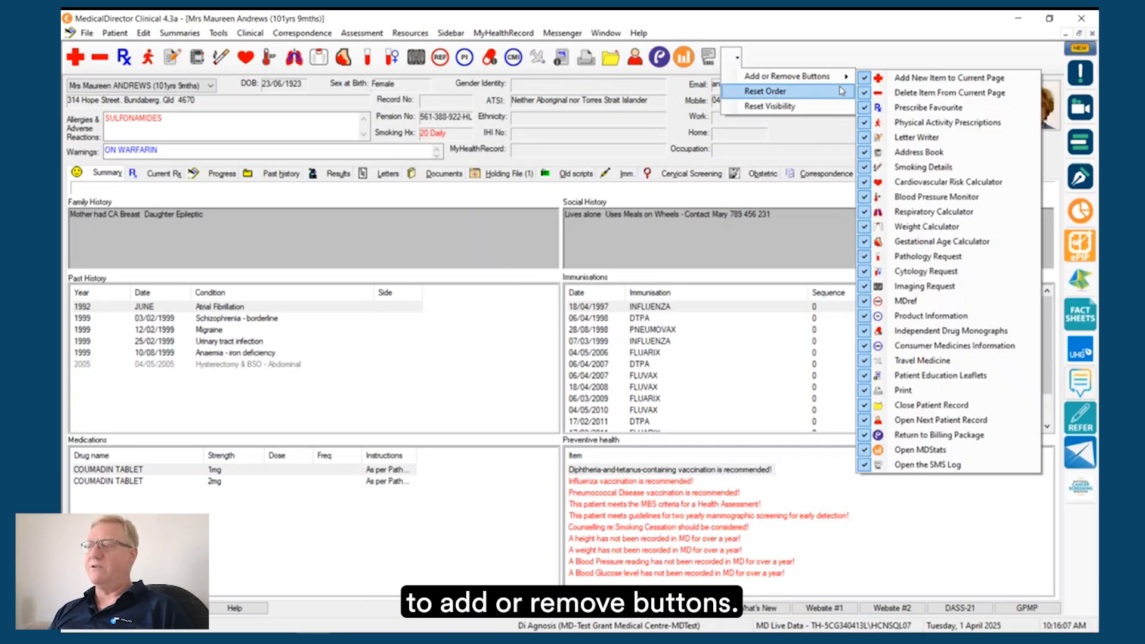
mouse_move(838, 76)
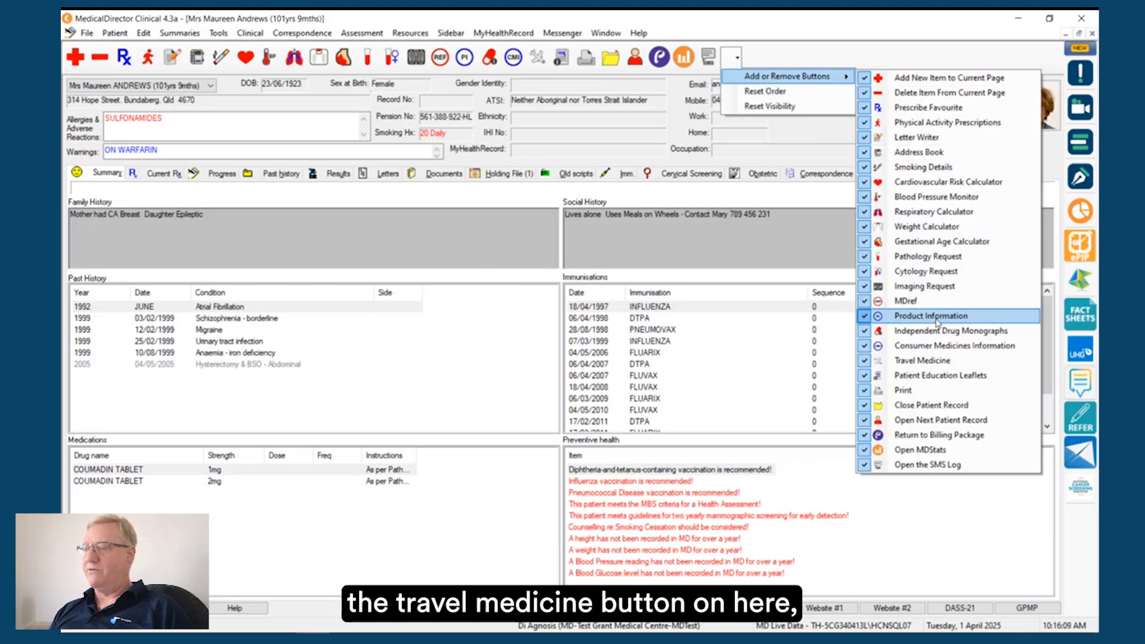
click(864, 361)
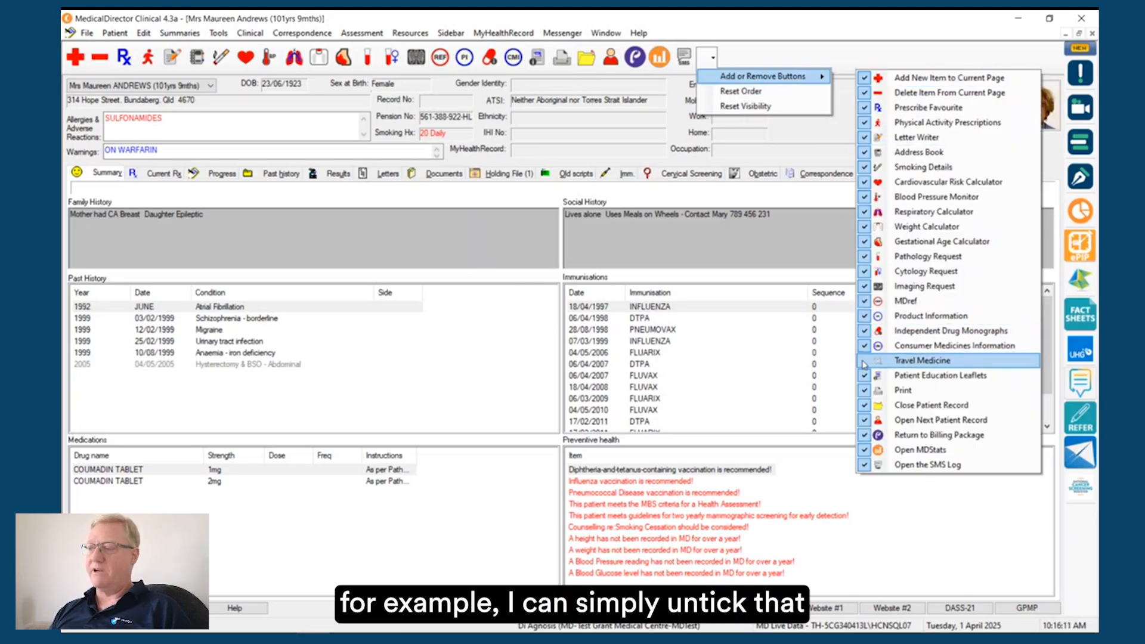
click(712, 58)
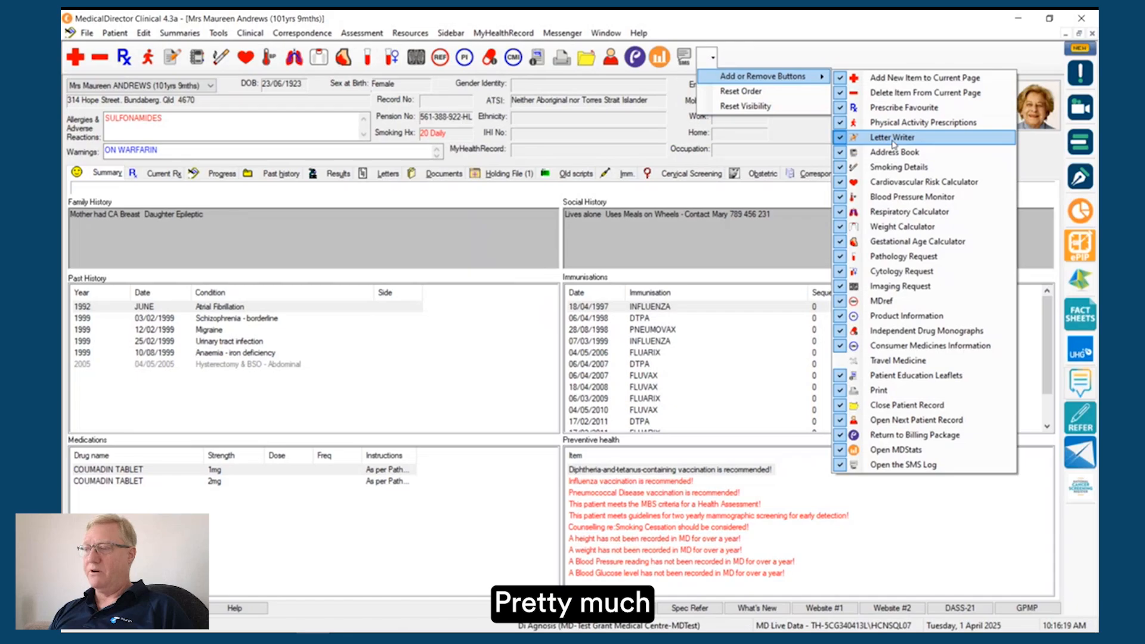
click(882, 227)
Step: Restore the Travel Medicine and Weight Calculator buttons on the toolbar and close the customisation options
click(847, 360)
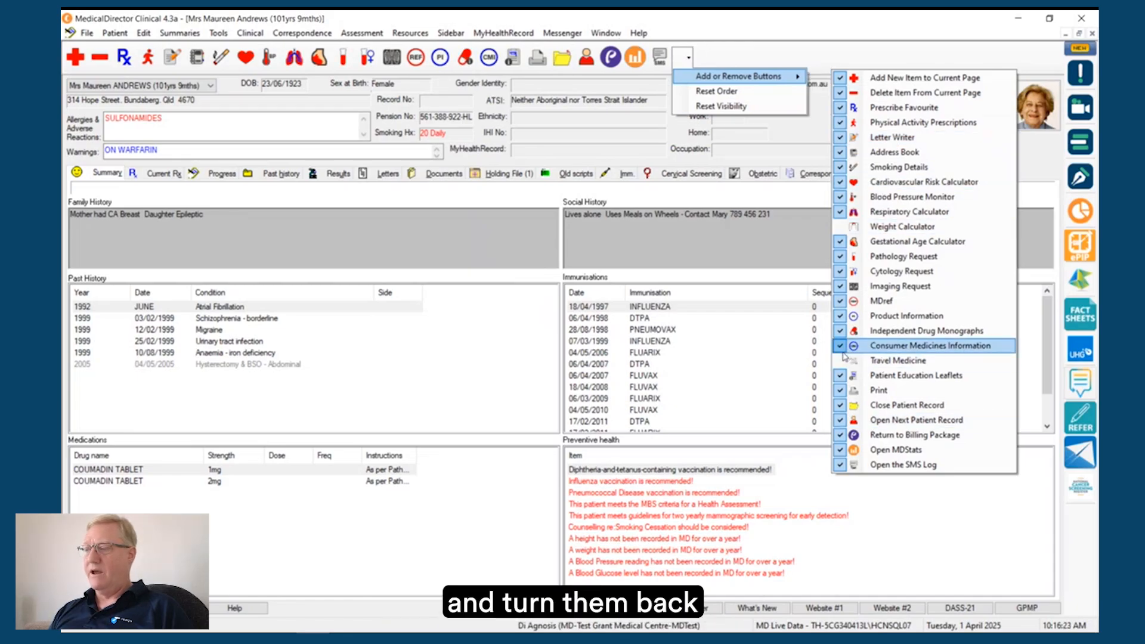
click(843, 227)
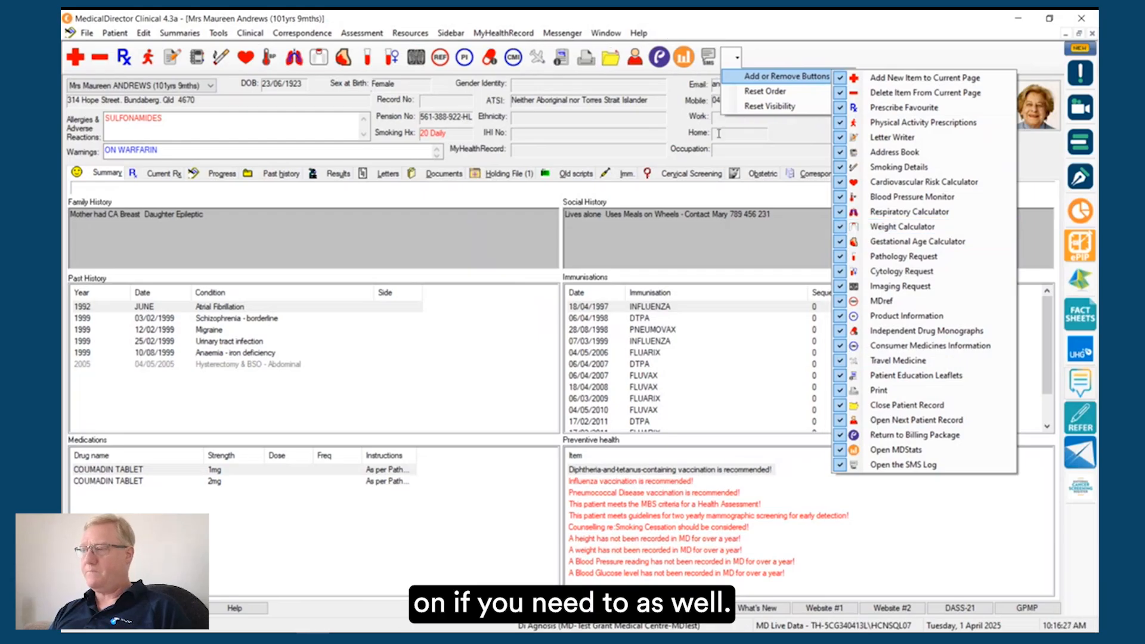
click(885, 53)
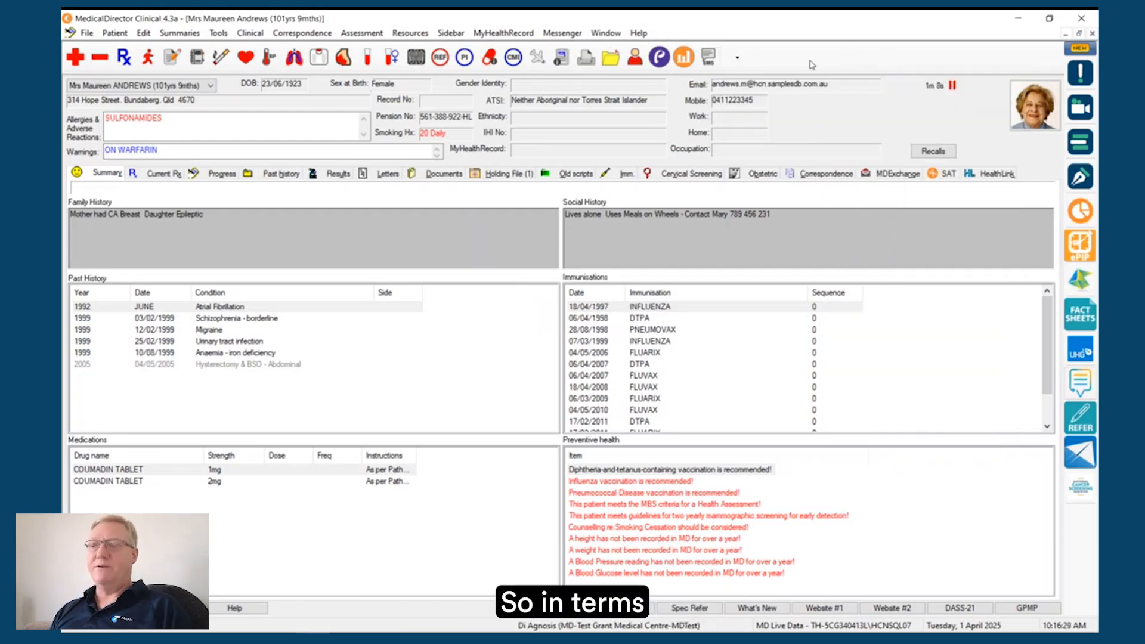
Step: Switch to the enhancements guide PDF and review the page on the new Alternate E-mail Address field
key(alt+Tab)
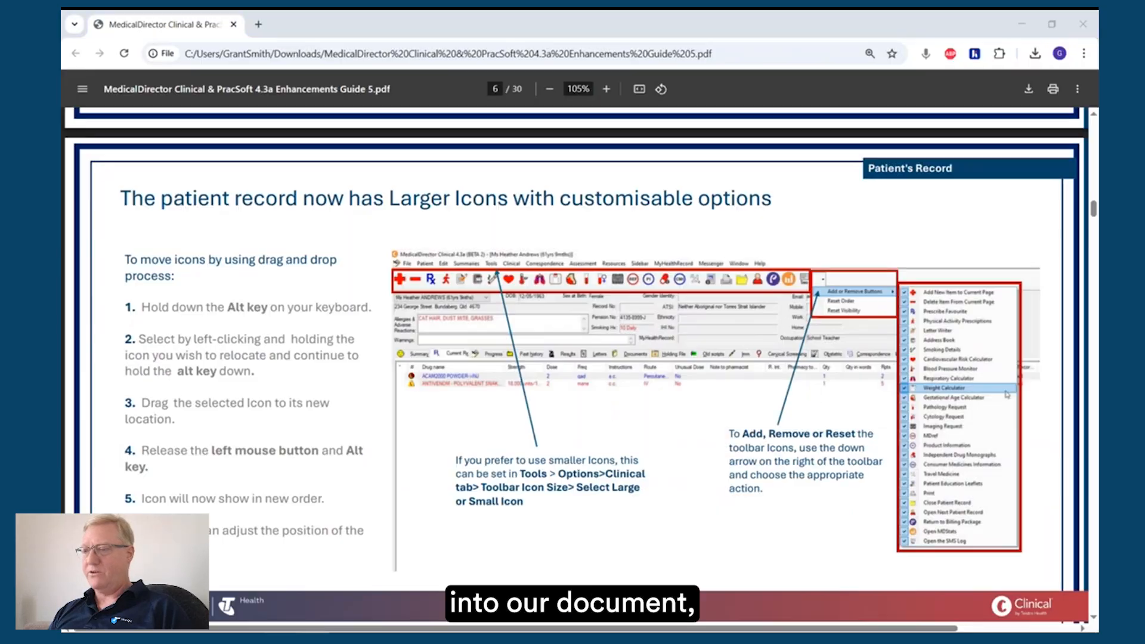
scroll(355, 517, down, 7)
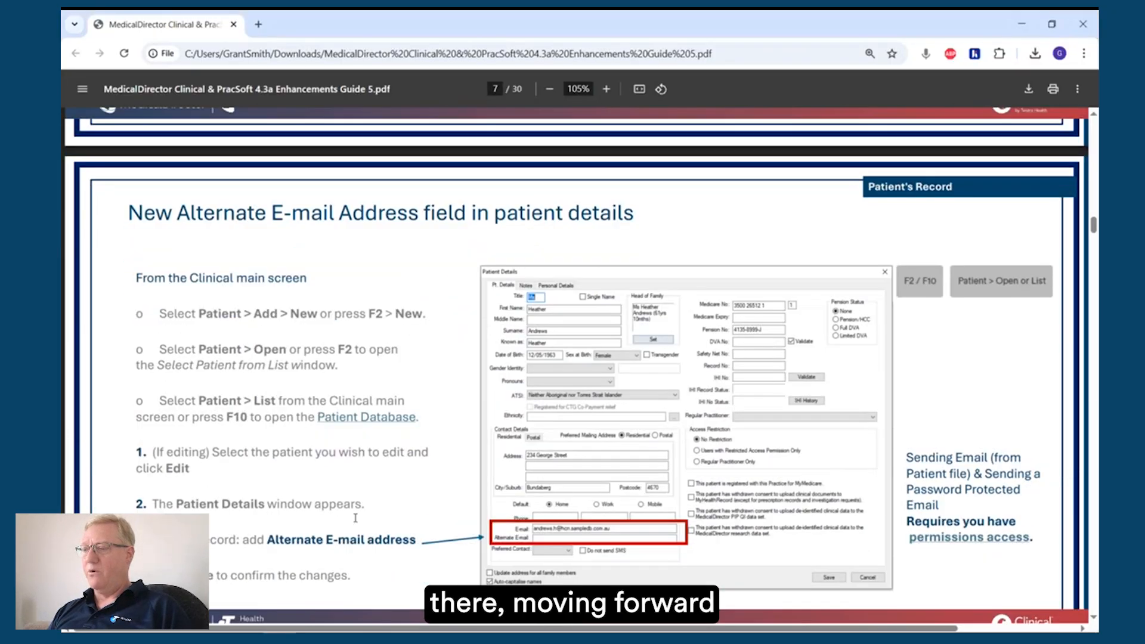
scroll(355, 518, down, 2)
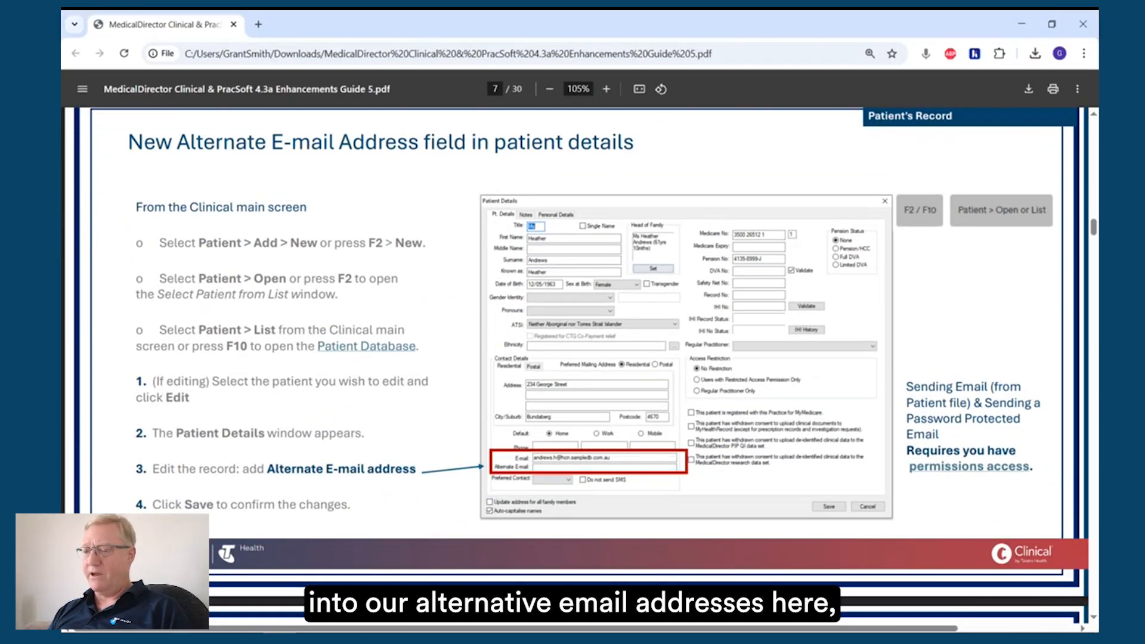
Step: Return to MedicalDirector Clinical, open the details of the current patient and go to the Alternate E-mail field
key(alt+Tab)
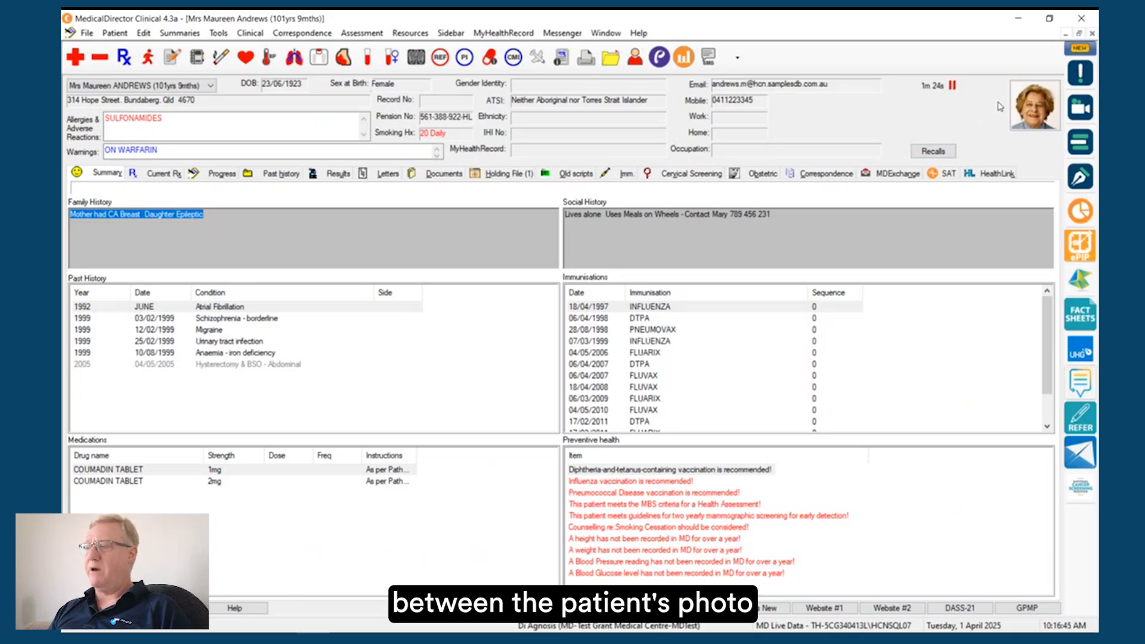
double_click(952, 118)
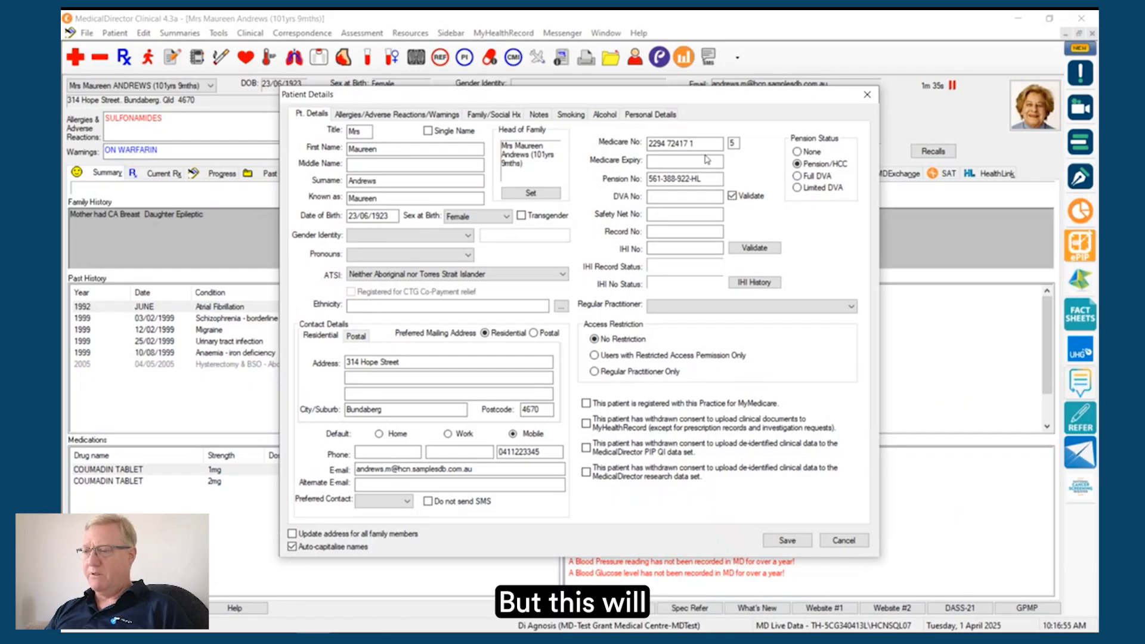
click(394, 483)
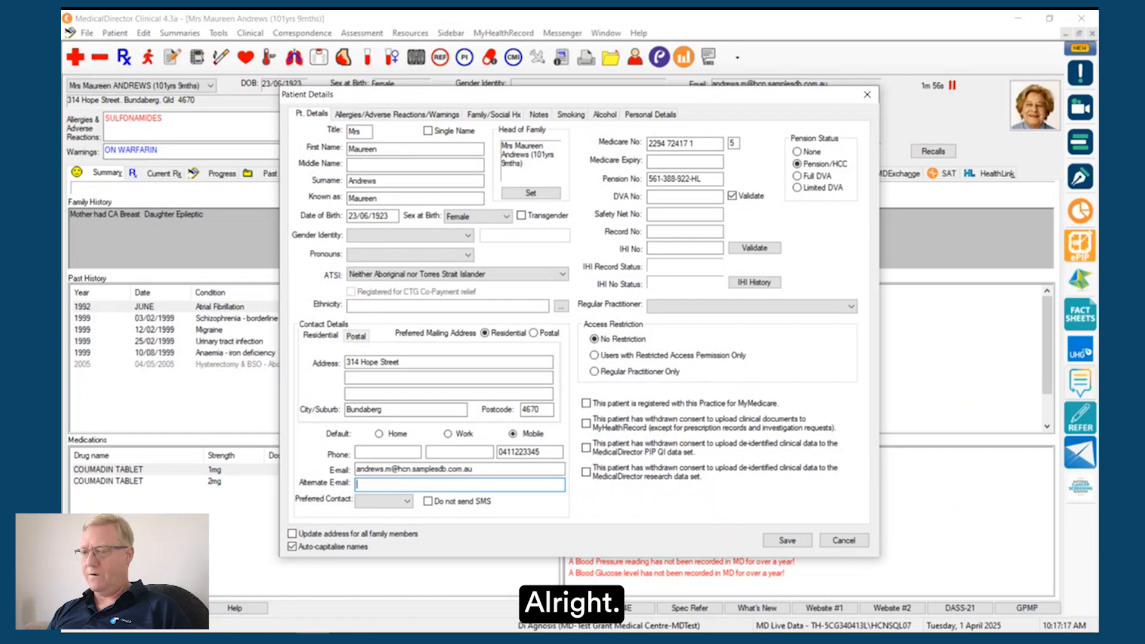
Step: Check the guide's next topic, leave the patient details without saving and close the patient record
key(alt+Tab)
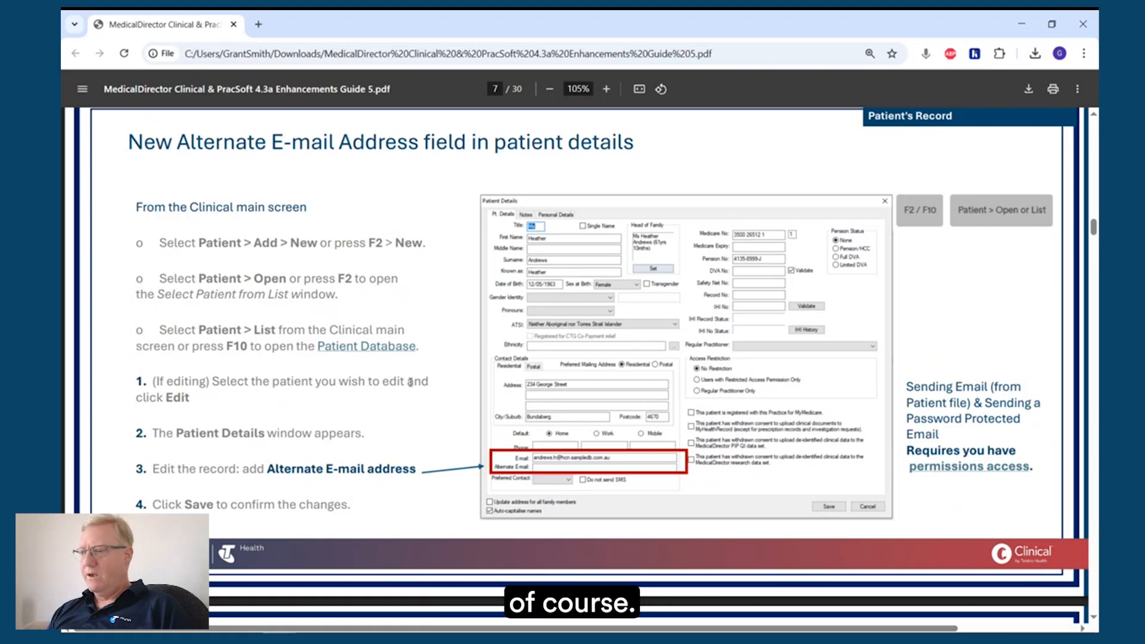
scroll(410, 382, down, 10)
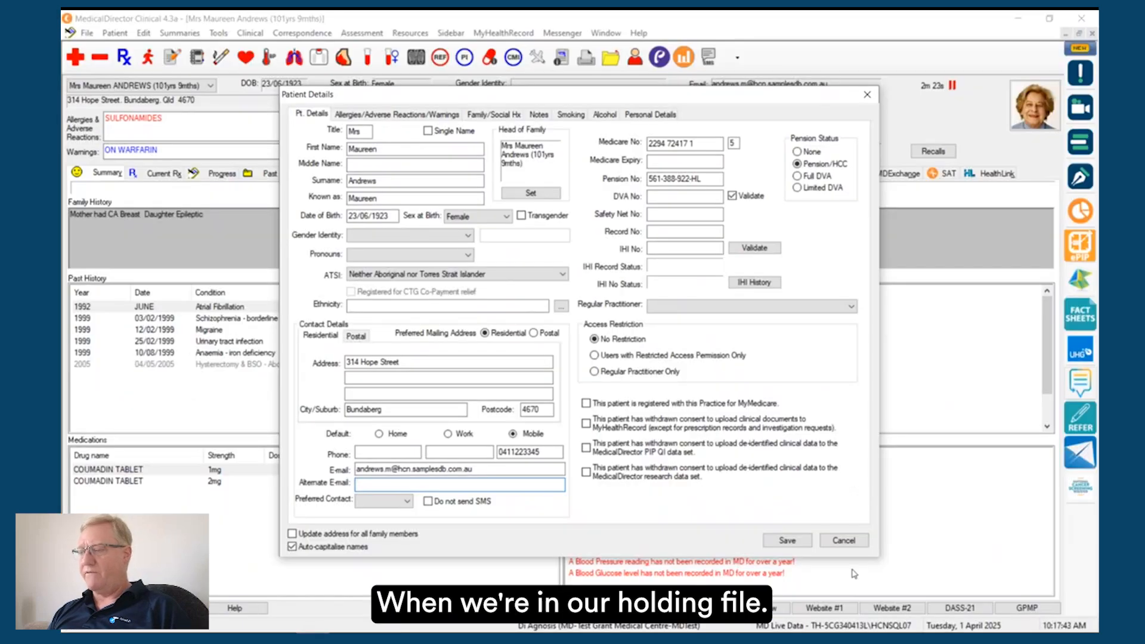
click(867, 542)
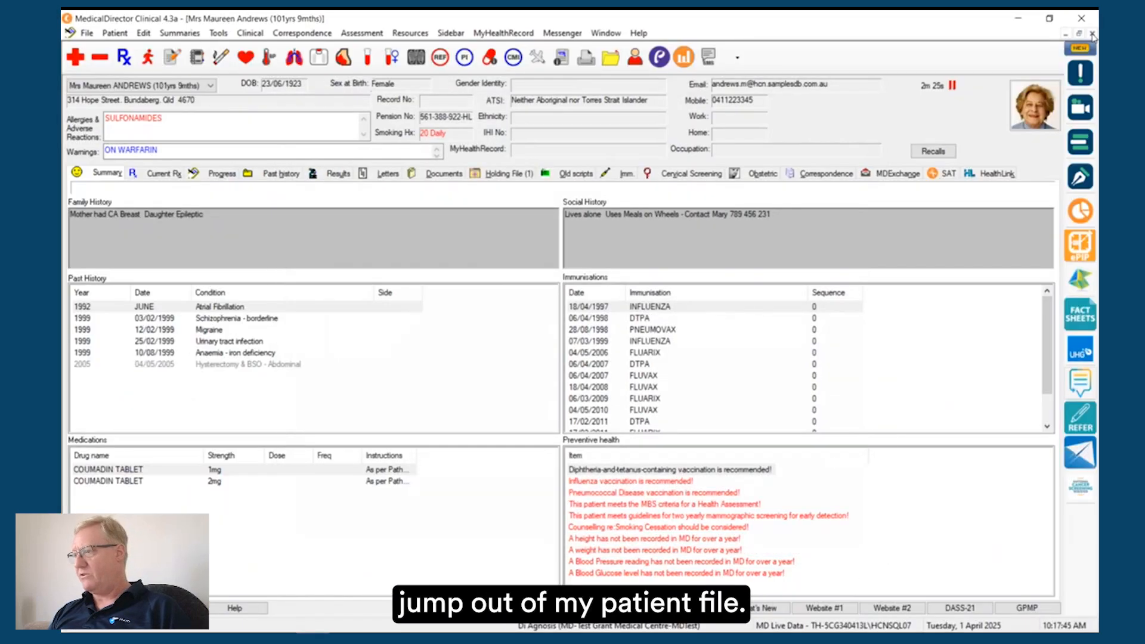
click(1092, 33)
click(686, 394)
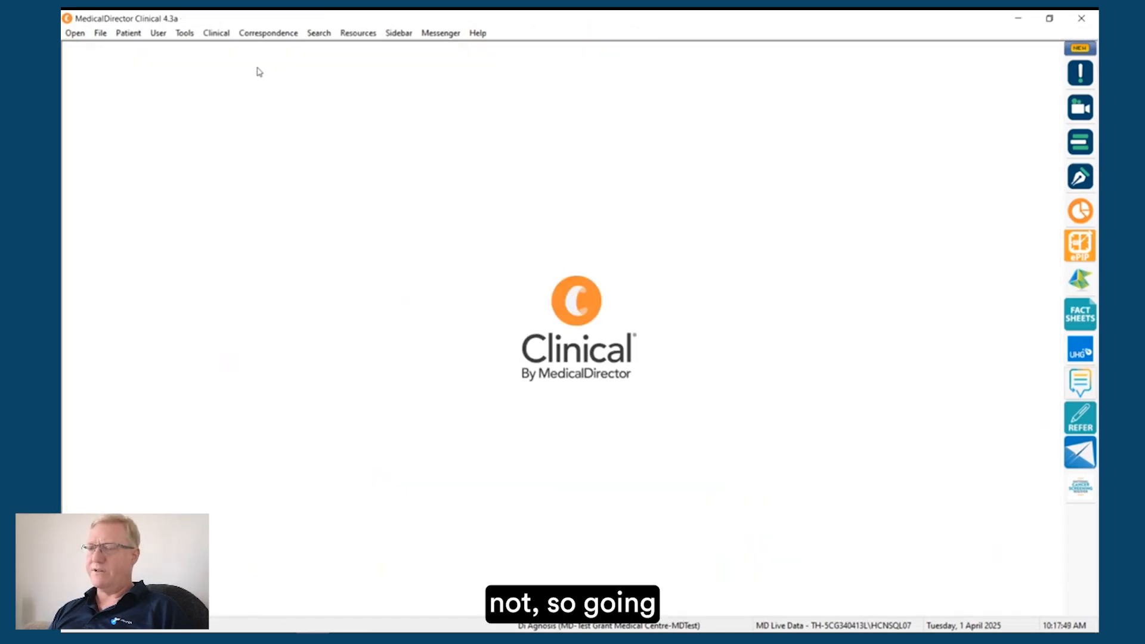
Step: Open the Holding File for the preselected recipient
click(266, 37)
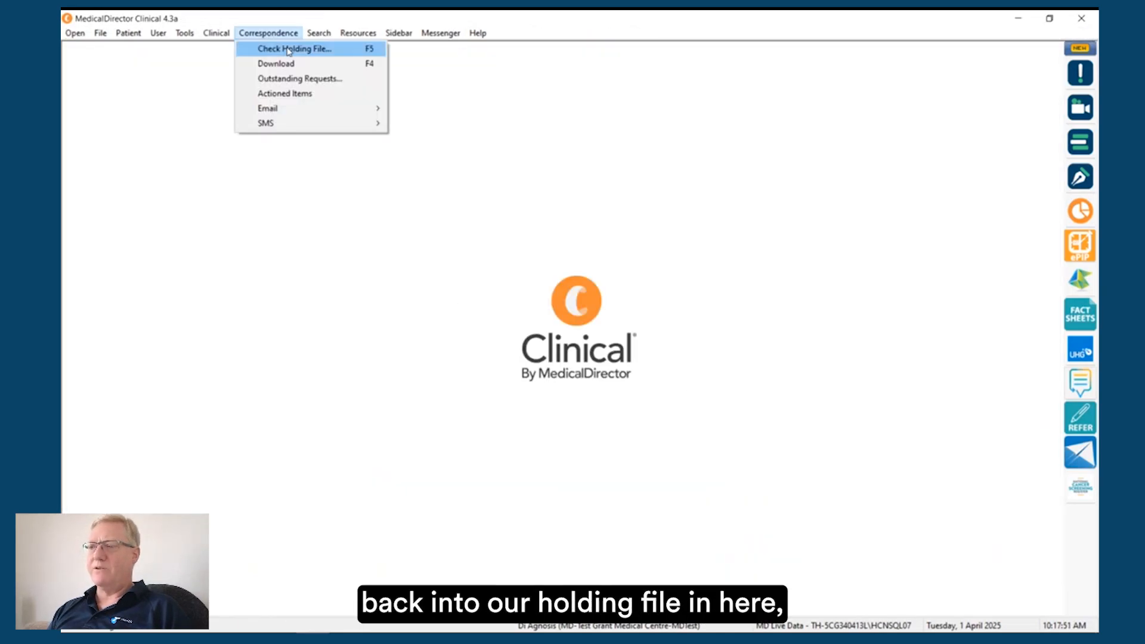
click(288, 49)
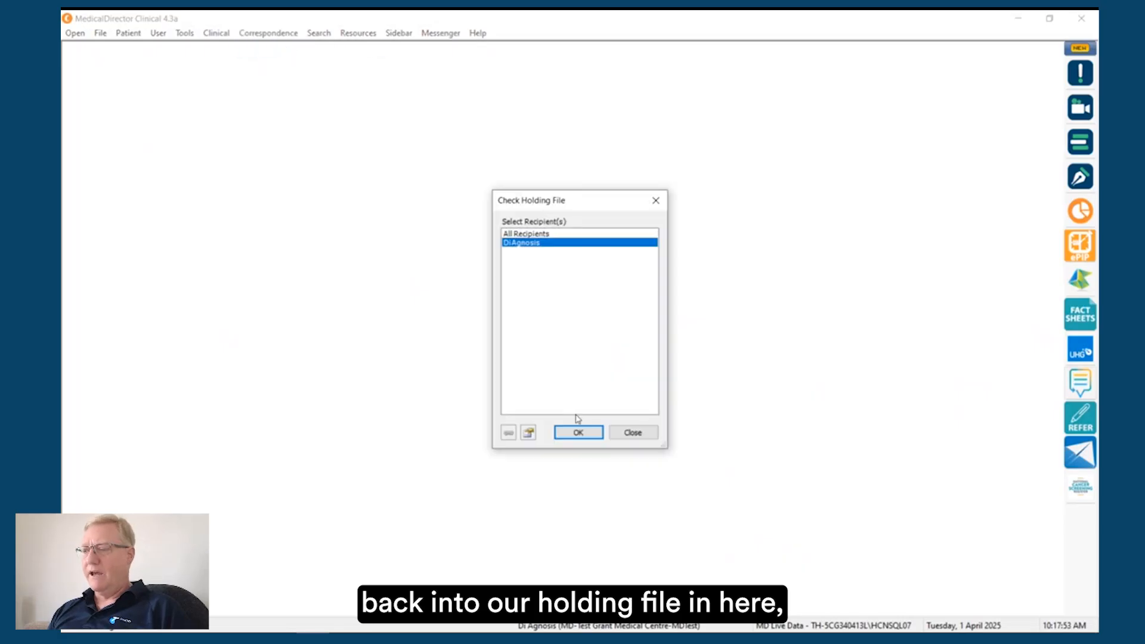
click(579, 428)
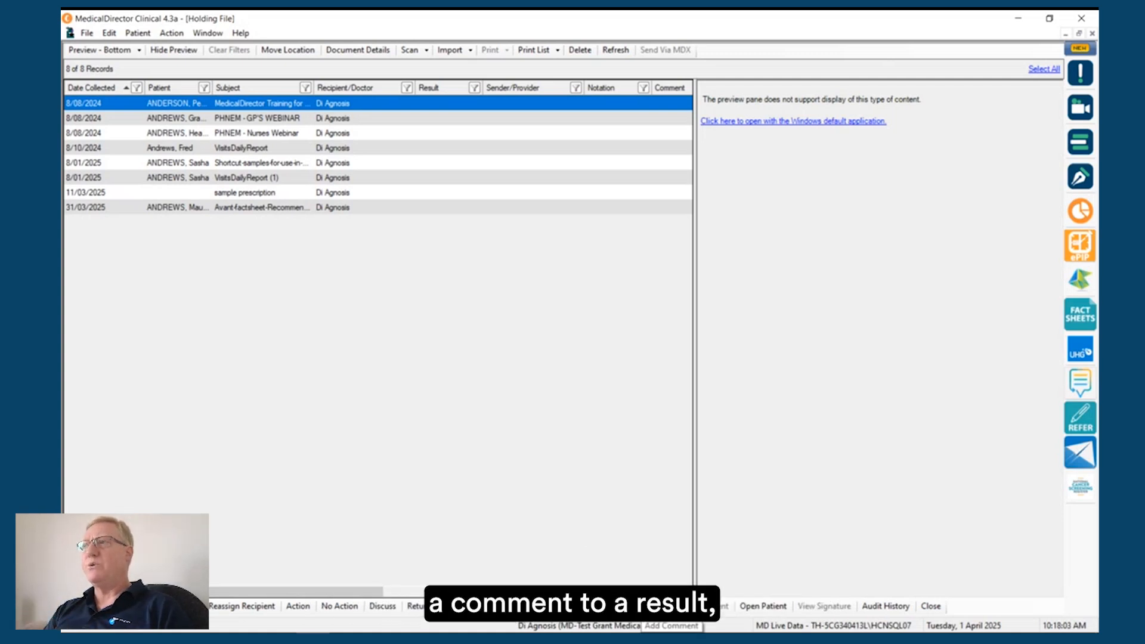
Step: Try actioning the first Holding File item with the Discuss notation, the comment "test Dr Comment" and a recall, cancelling both the recall and the action
click(298, 606)
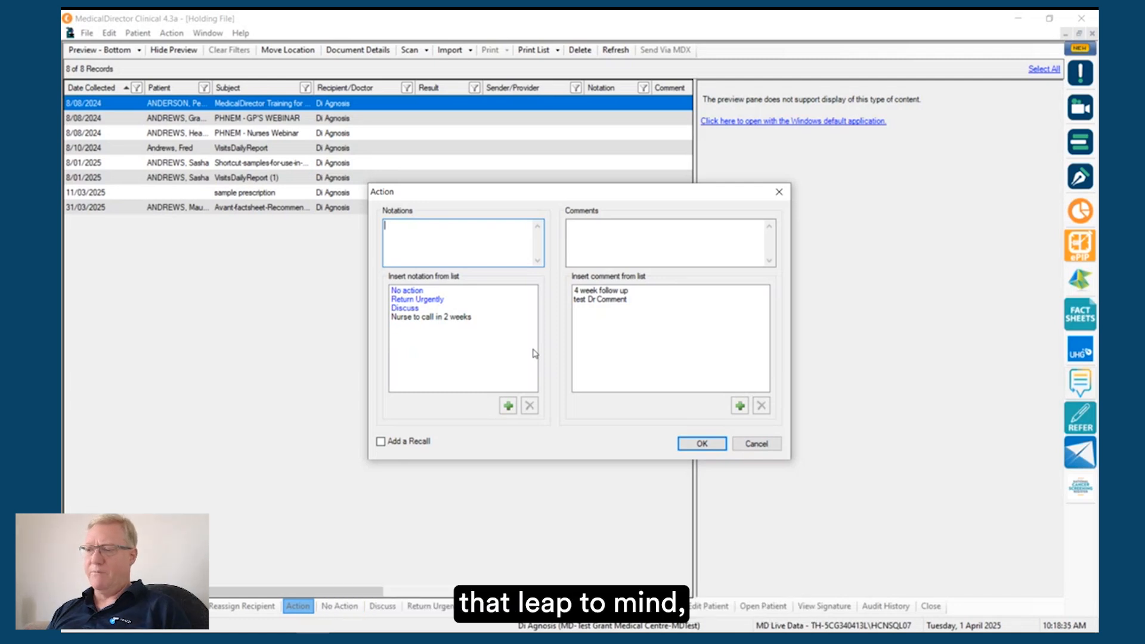
click(380, 441)
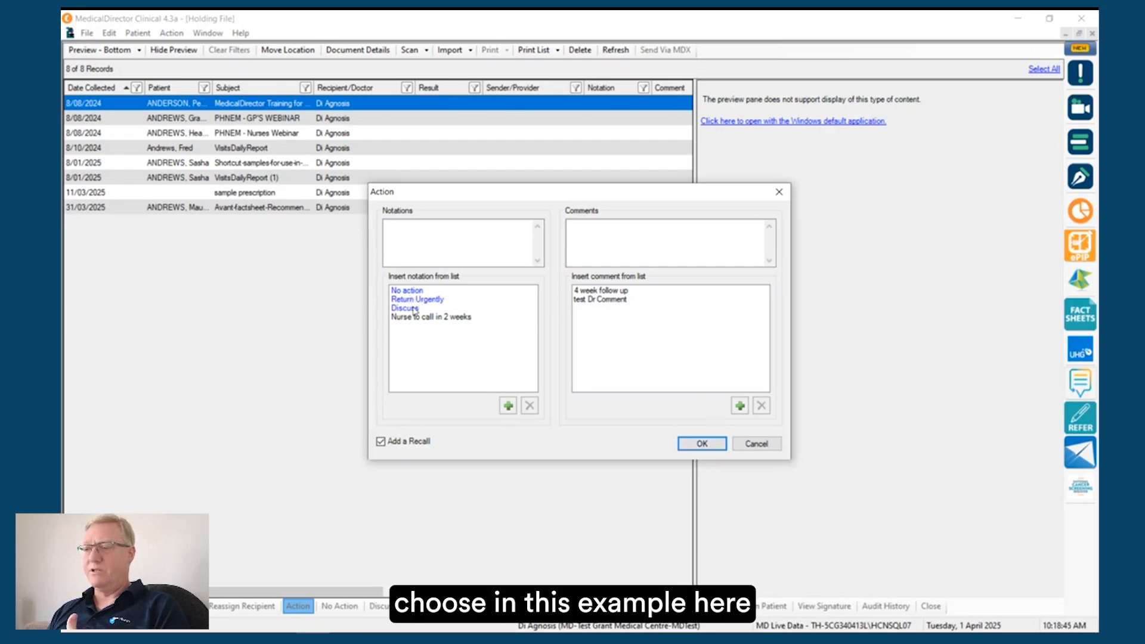
double_click(413, 308)
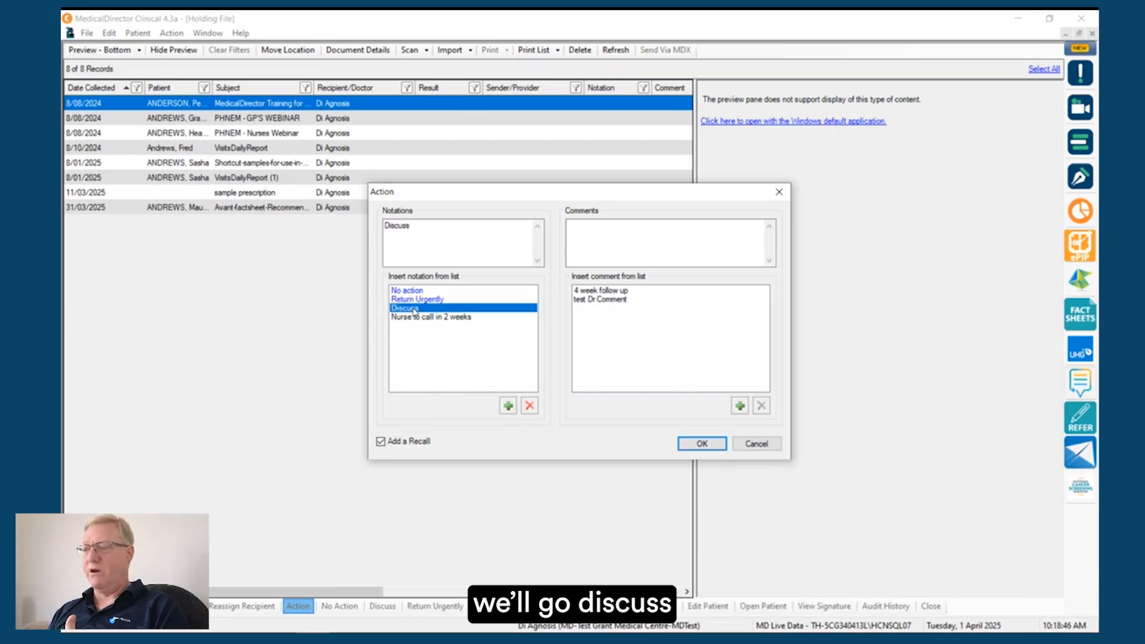
double_click(608, 301)
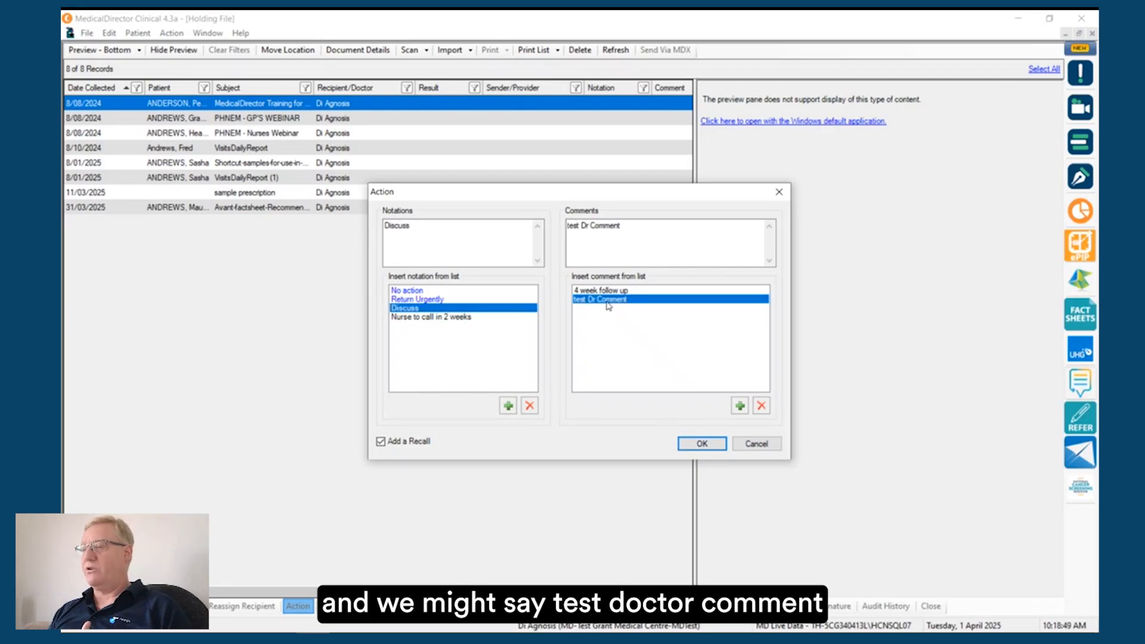
click(704, 444)
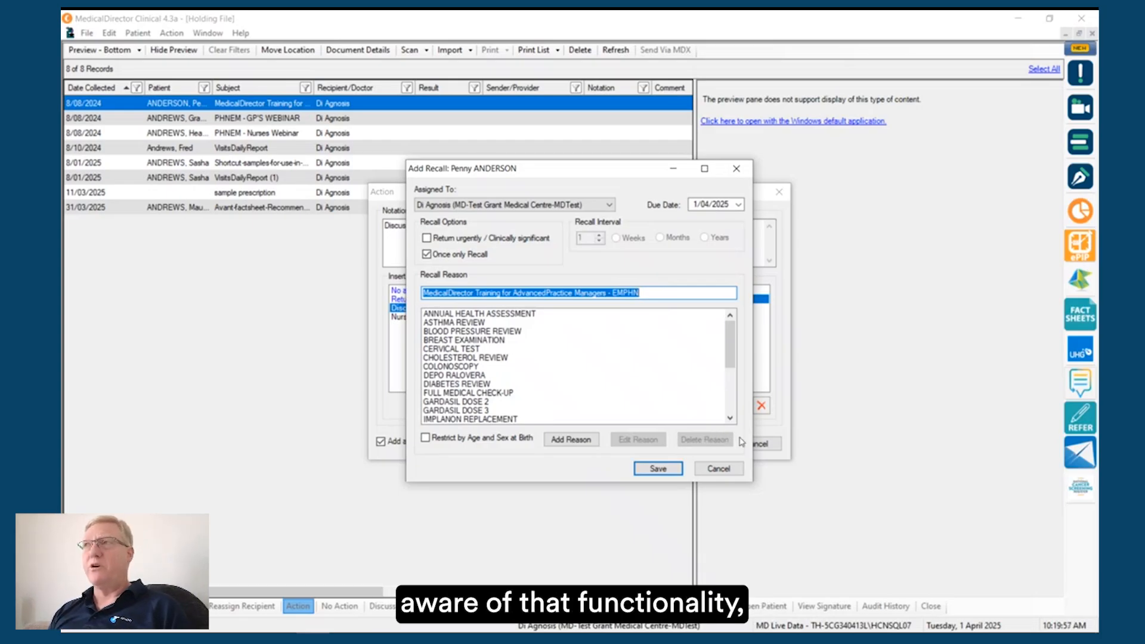
click(732, 471)
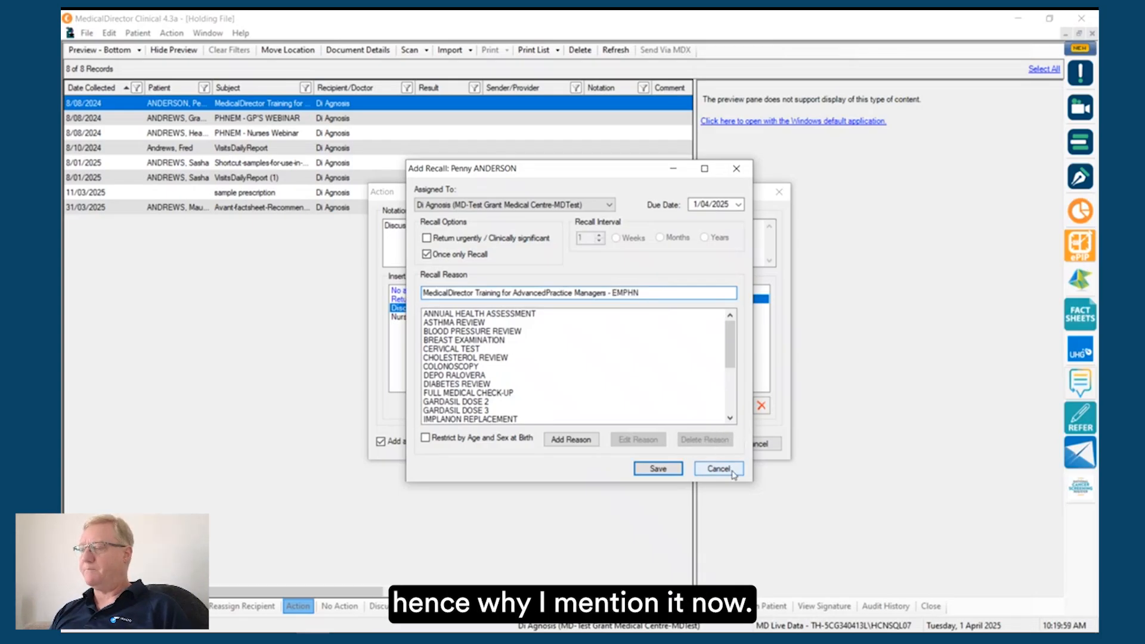
click(767, 445)
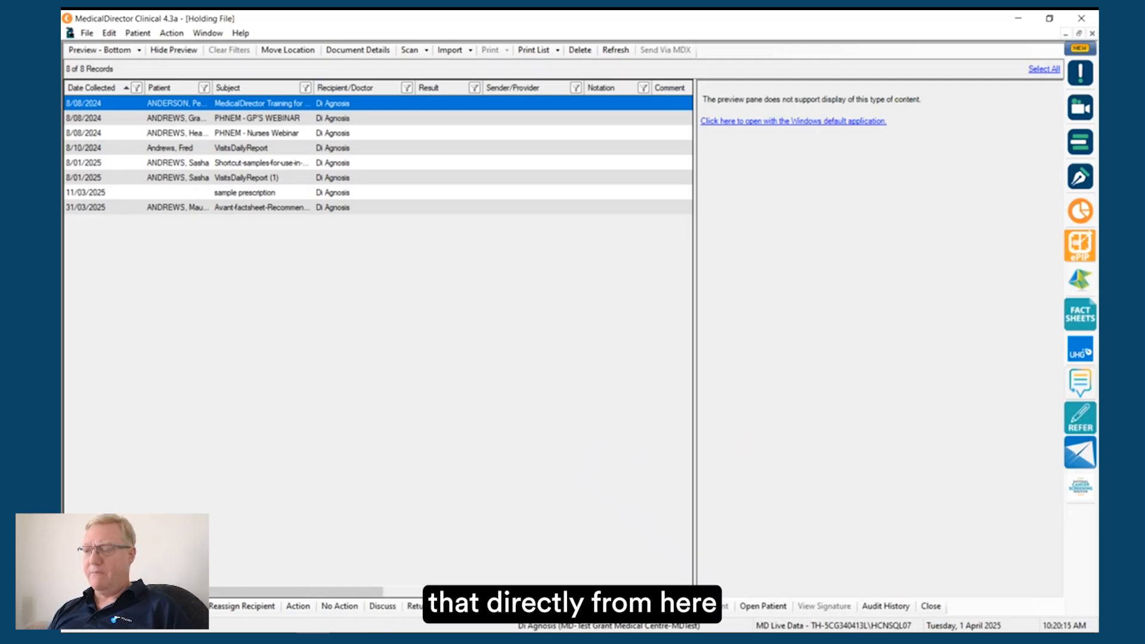
Step: Examine the Add Action to List window for the selected Holding File item and leave it without saving
click(614, 606)
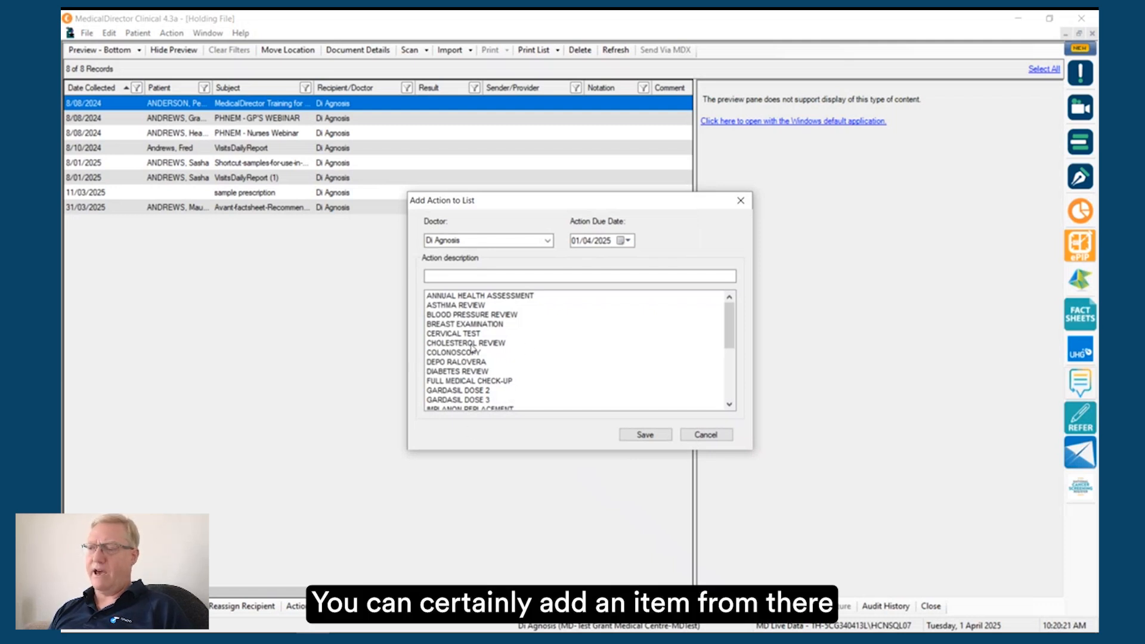
click(477, 277)
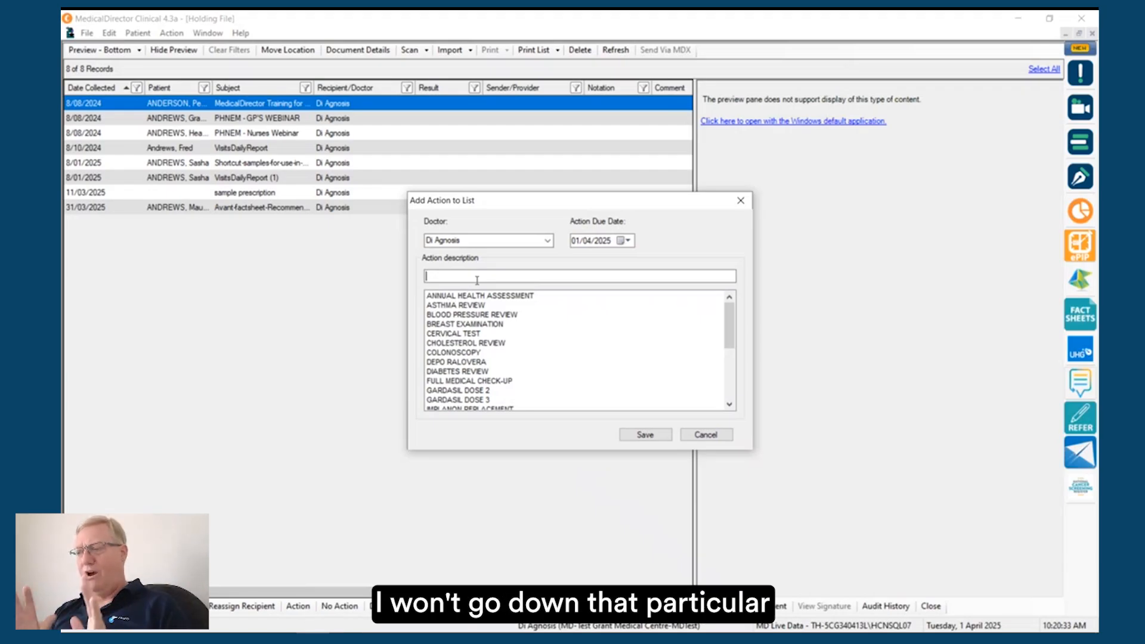
click(706, 437)
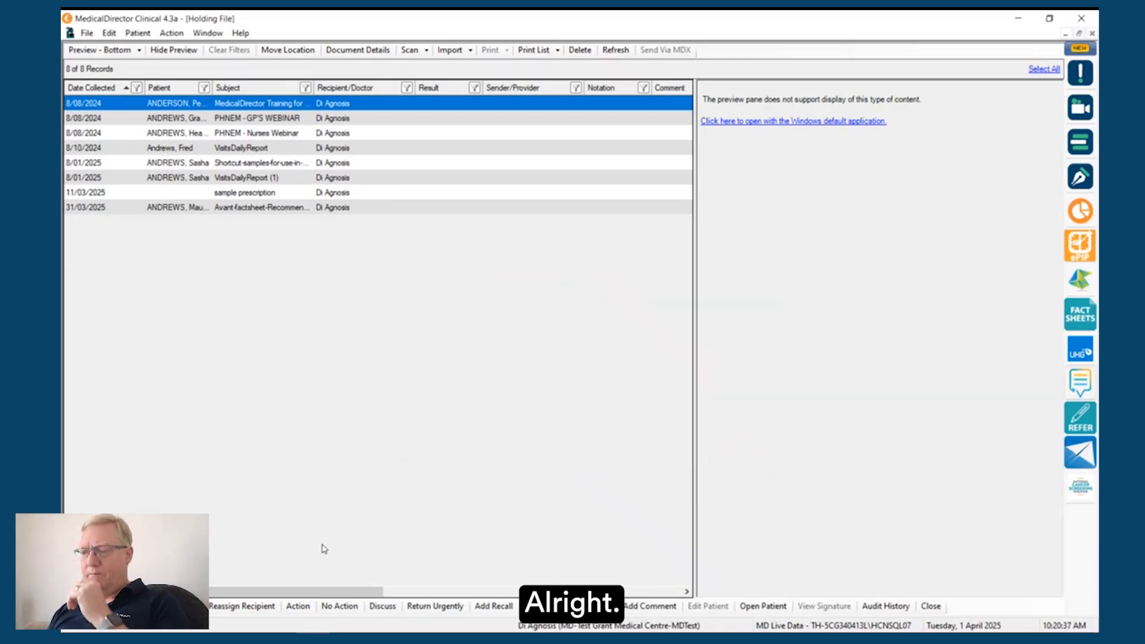
Step: Review the guide's pages on the Add Outstanding Action button, the Add Comment button and the Holding File tab in the patient file
key(alt+Tab)
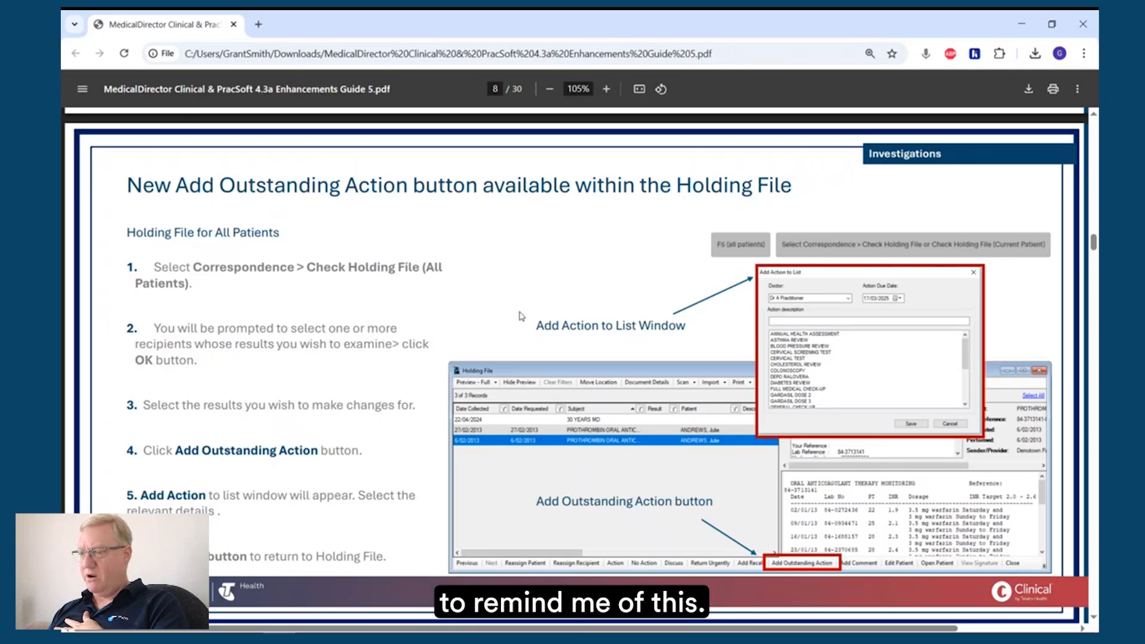
scroll(520, 315, down, 2)
scroll(520, 315, down, 6)
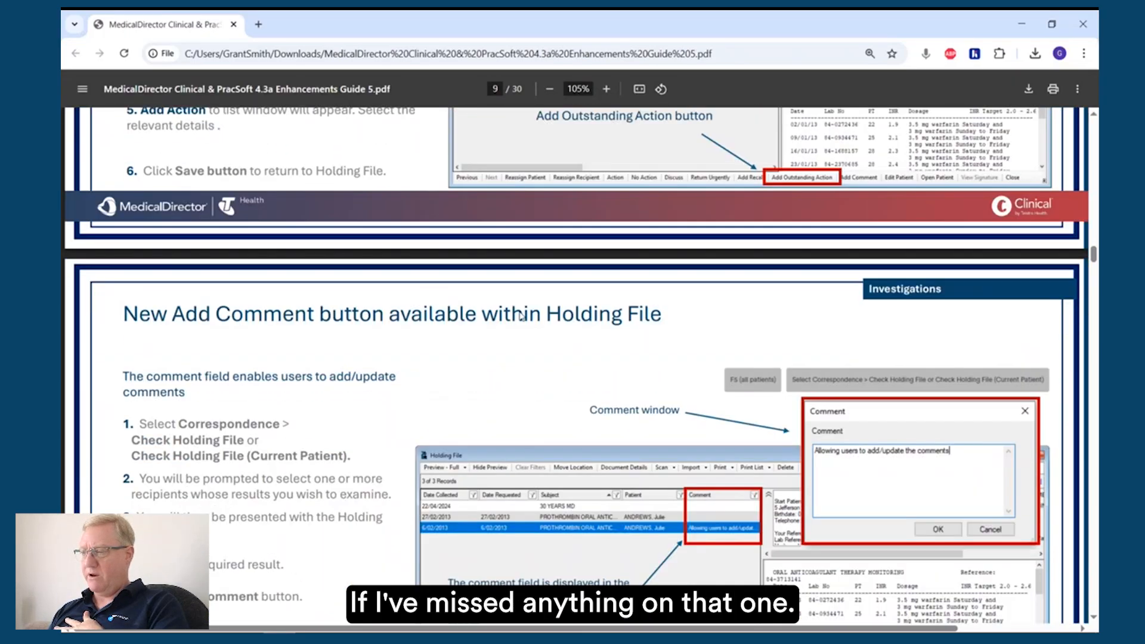
scroll(519, 316, down, 1)
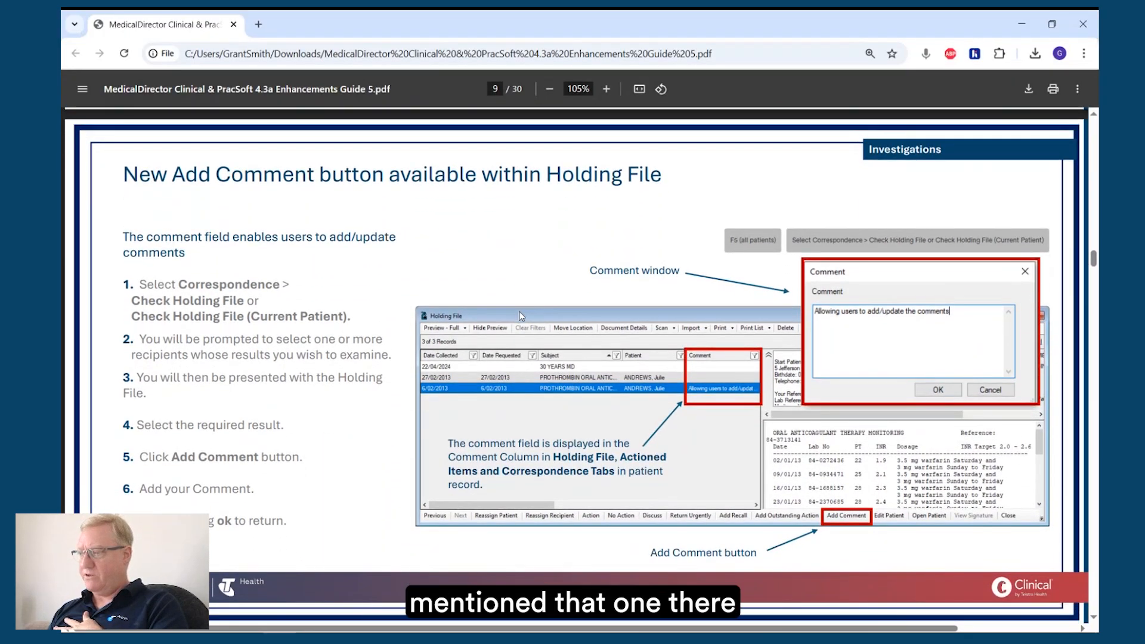
scroll(520, 316, down, 1)
scroll(521, 316, down, 3)
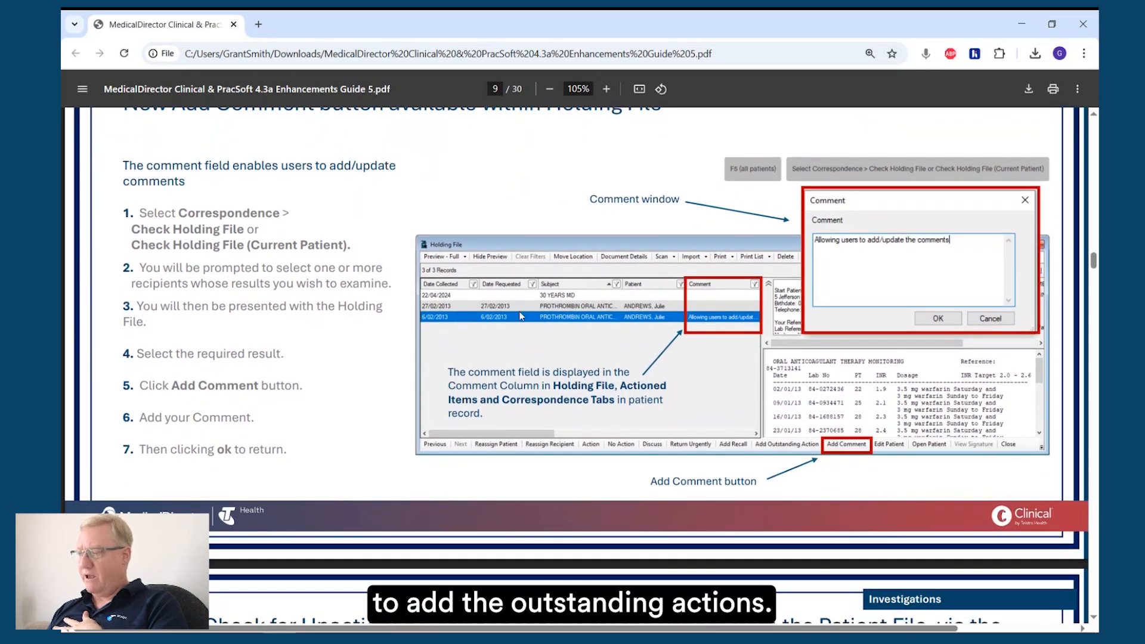
scroll(520, 316, down, 5)
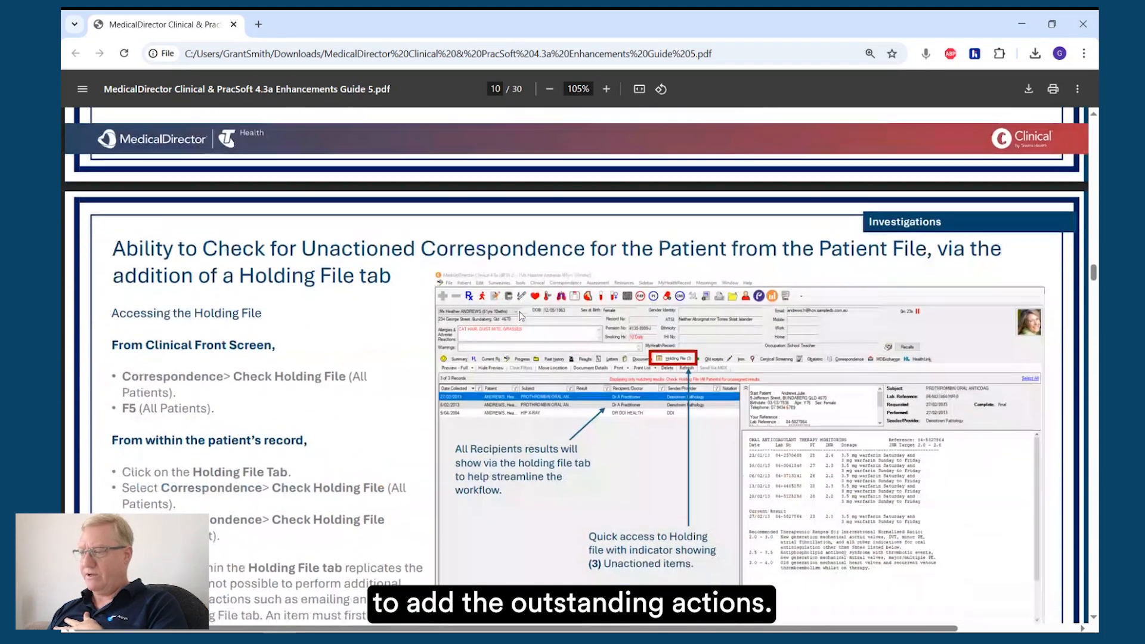
scroll(519, 316, down, 1)
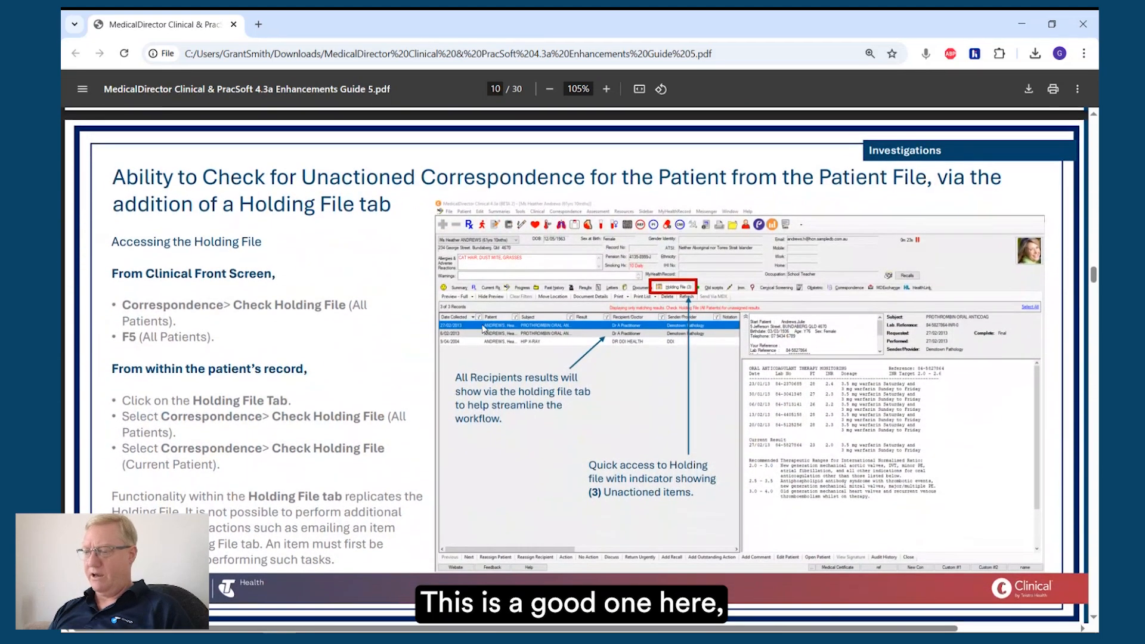
Step: Return to MedicalDirector Clinical and close the Holding File
key(alt+Tab)
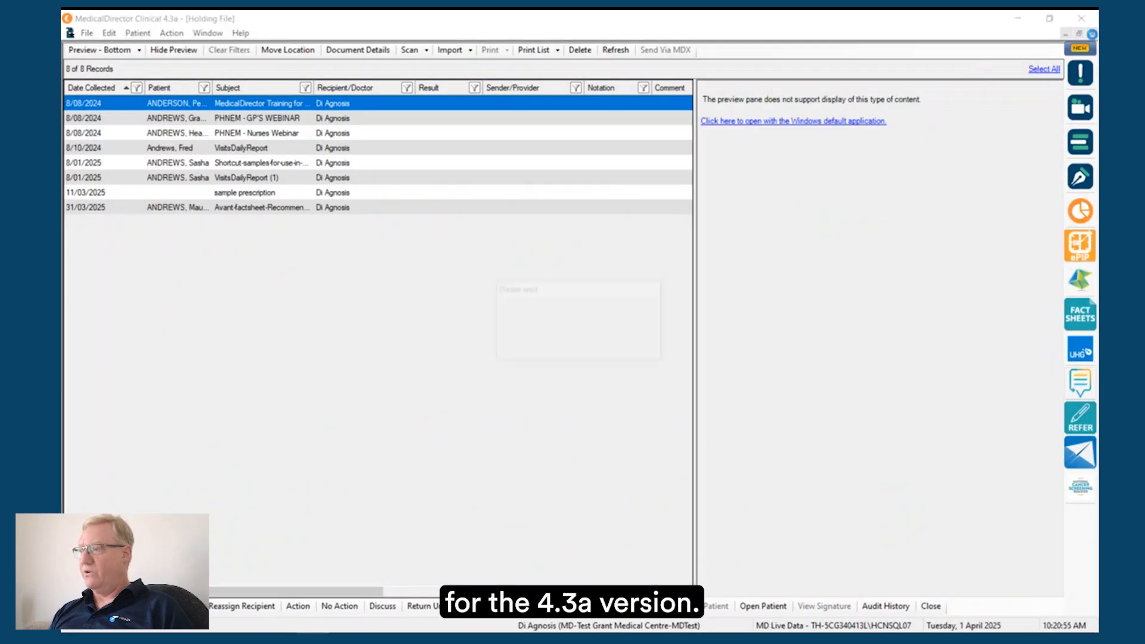
click(1092, 33)
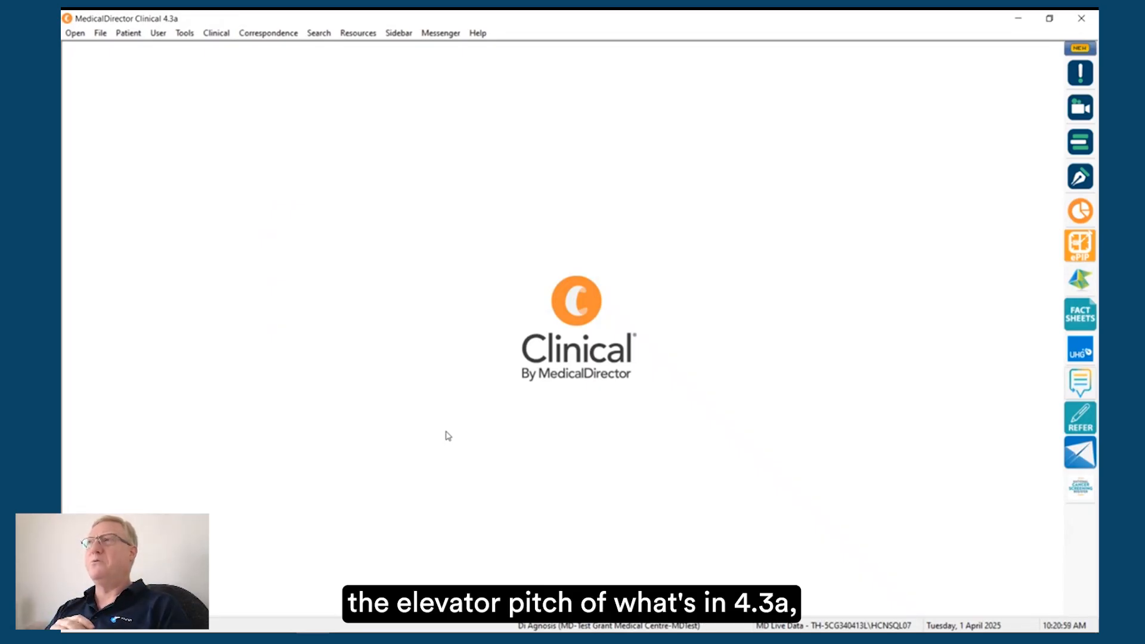
Step: Reopen the record of the same patient as before and dismiss the pneumococcal vaccination notice
click(75, 33)
click(307, 280)
double_click(320, 325)
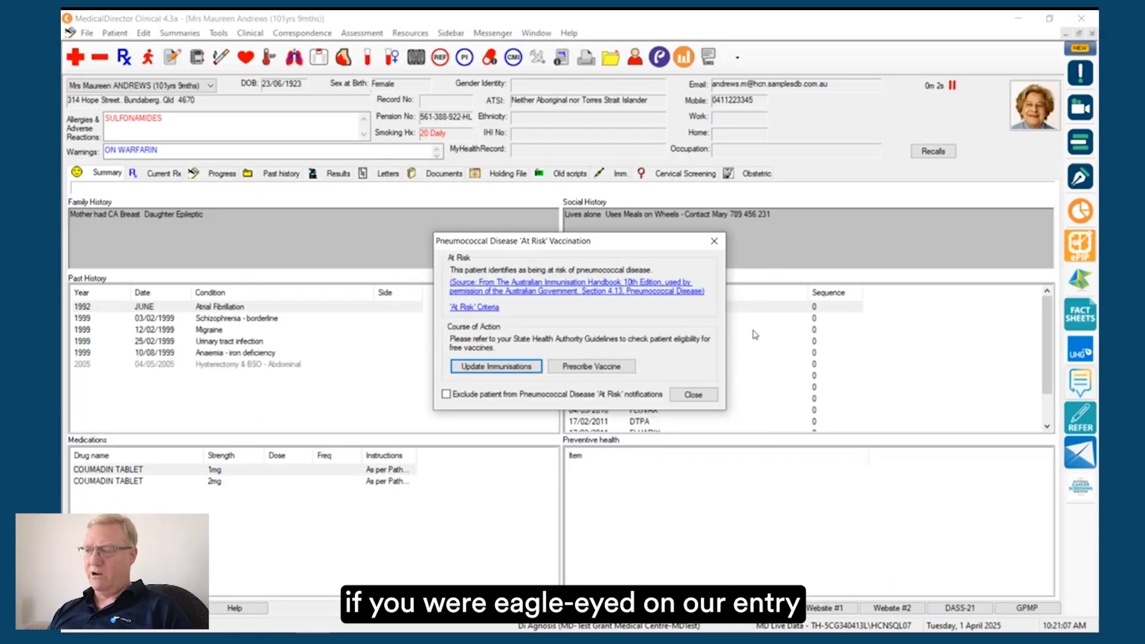
click(694, 395)
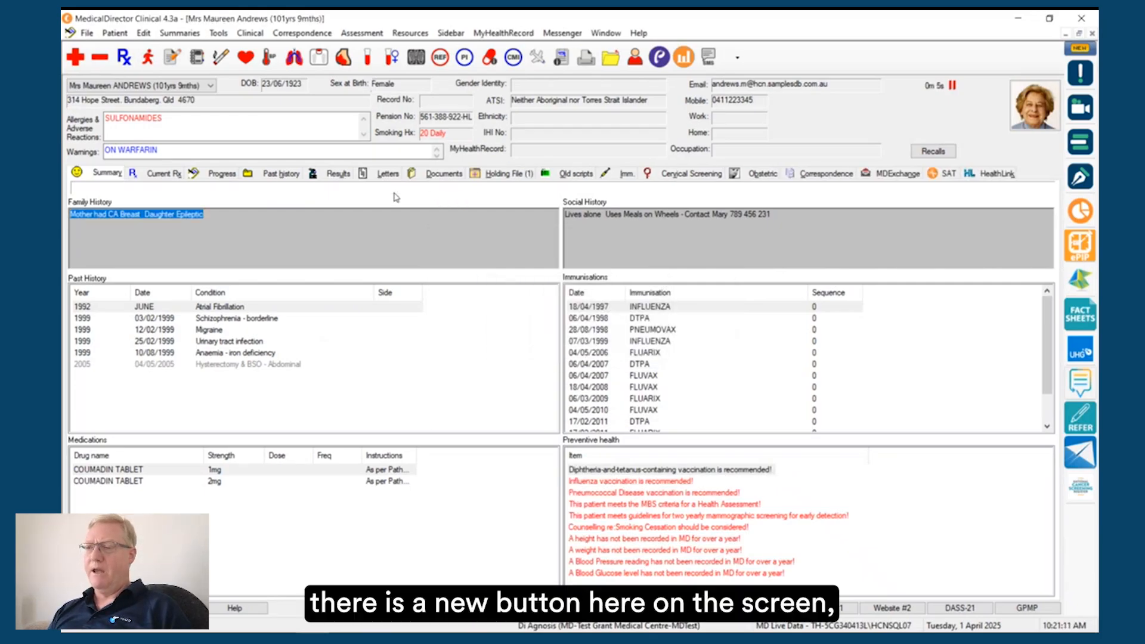
Step: View the patient's current prescriptions and progress notes
click(168, 174)
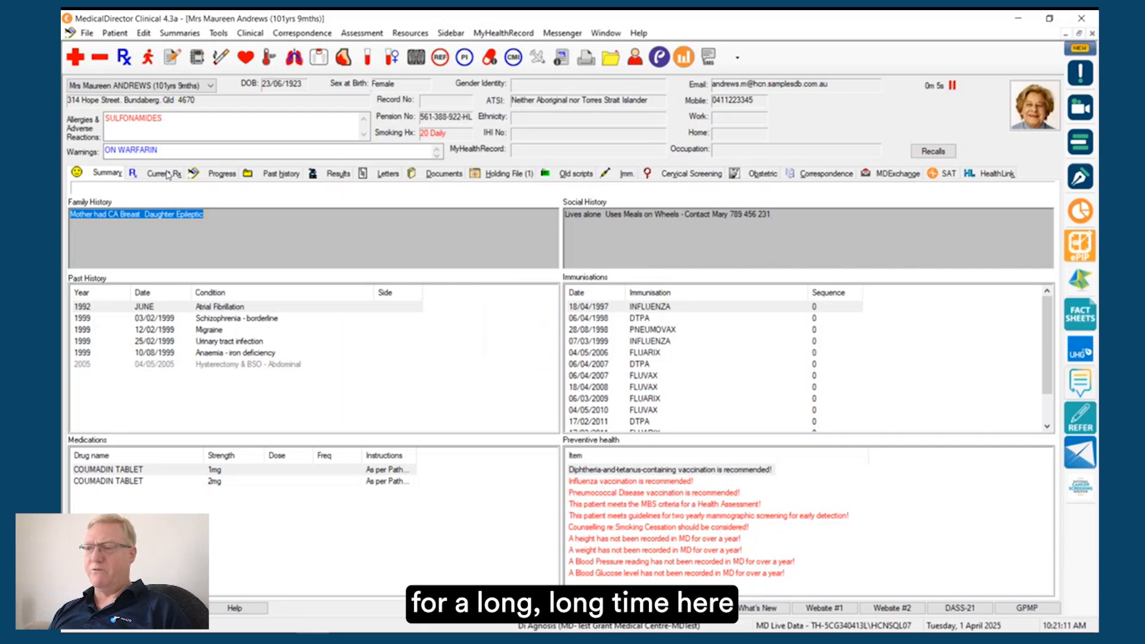
click(222, 175)
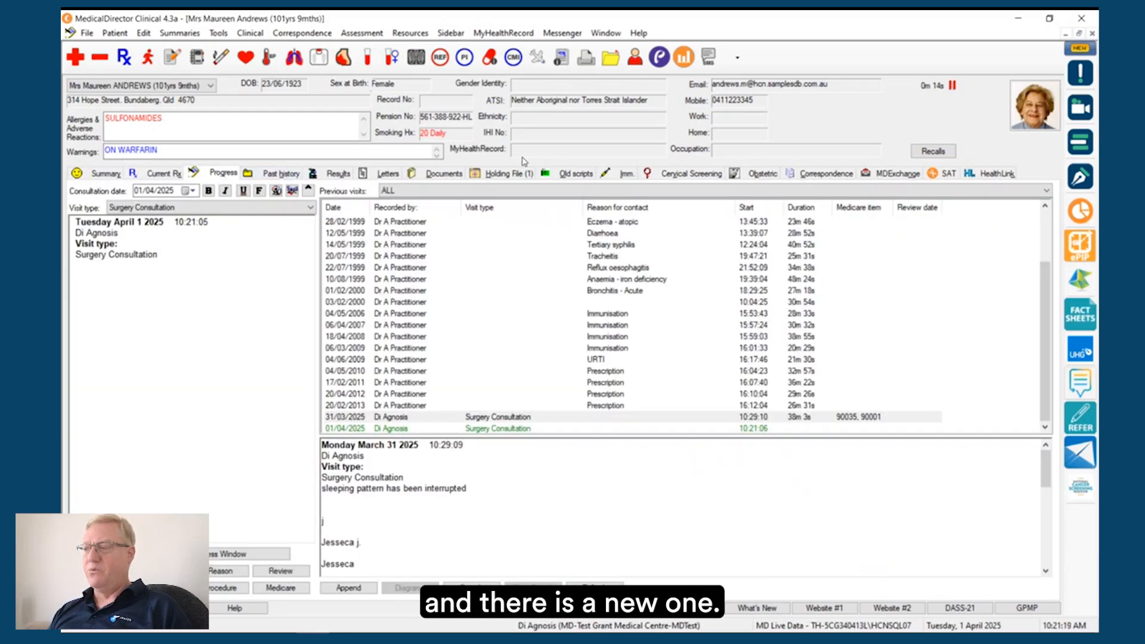
Step: Open the Holding File in the patient's record and examine its entry and document preview
click(513, 172)
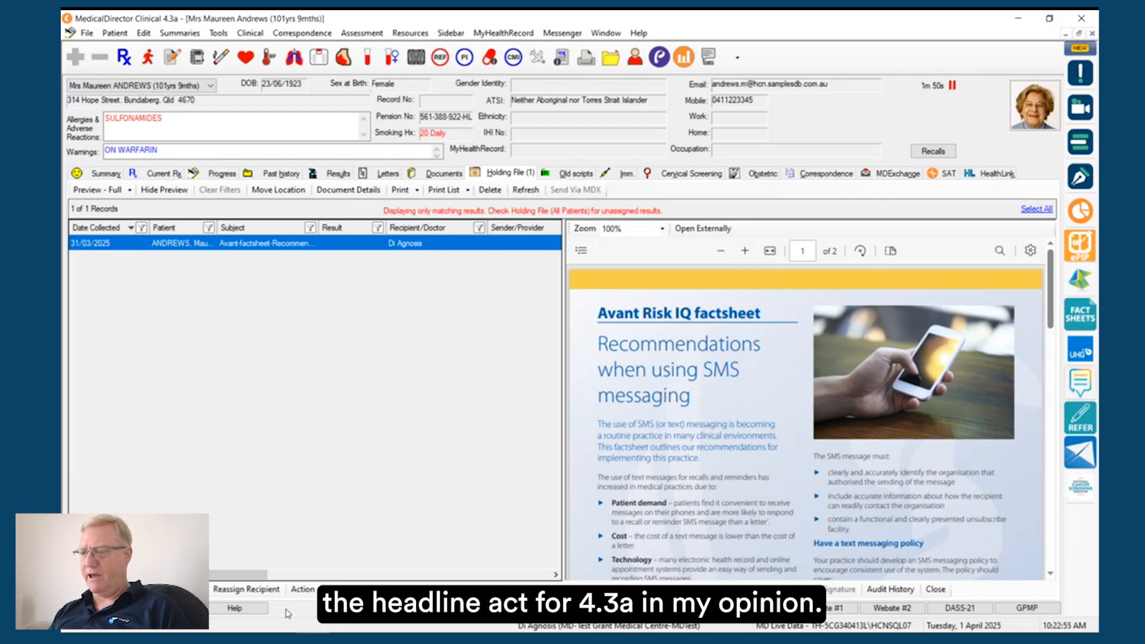
Step: Switch to the enhancements guide in Chrome and review the pages on the Add Recall option and custom passwords for Letter Writer e-mails
mouse_move(280, 640)
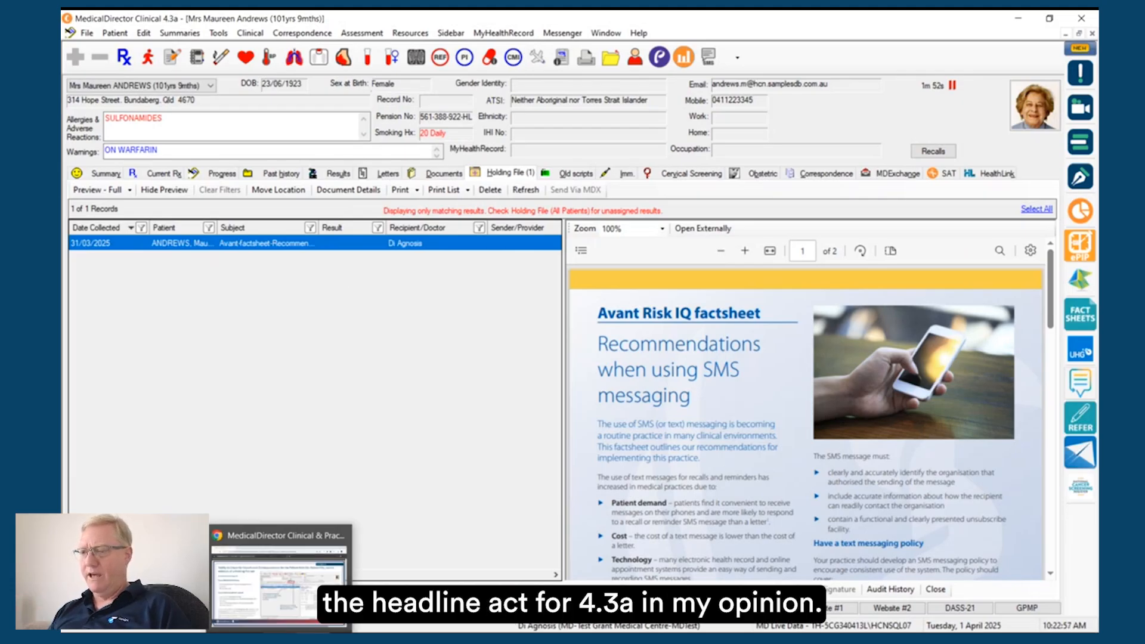
click(280, 575)
scroll(468, 320, down, 1)
scroll(468, 320, down, 7)
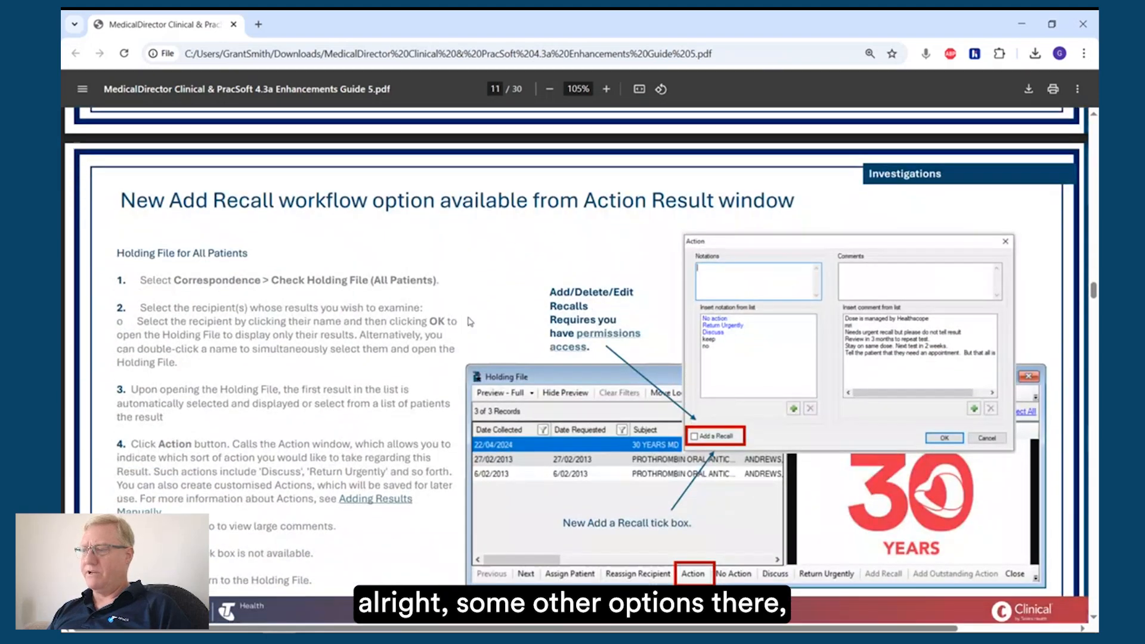
scroll(468, 320, down, 1)
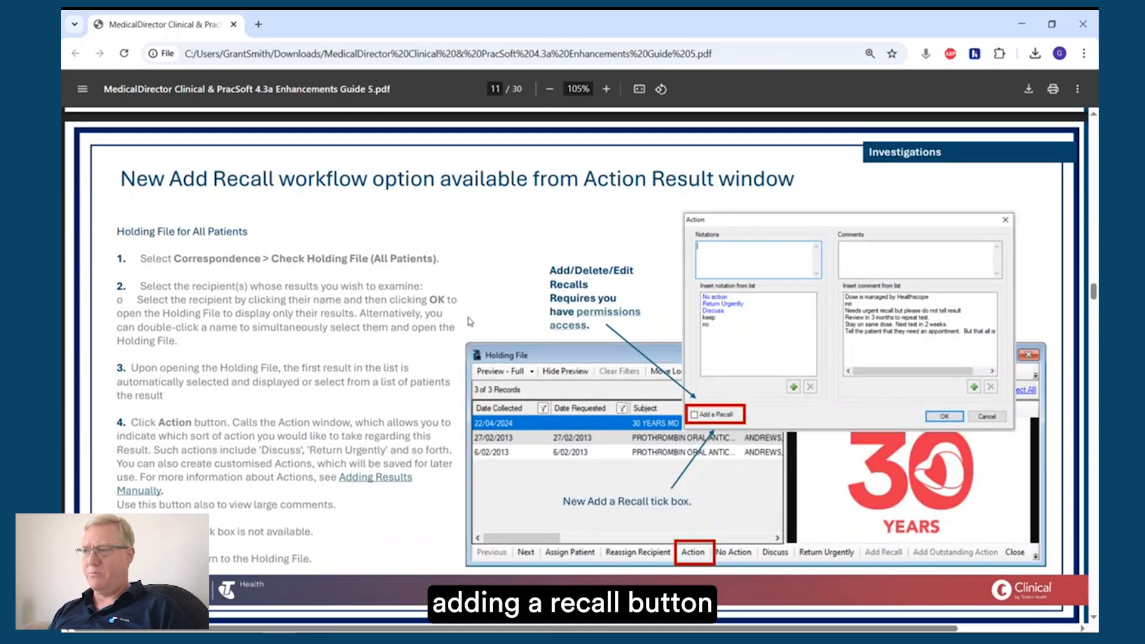
scroll(468, 320, down, 7)
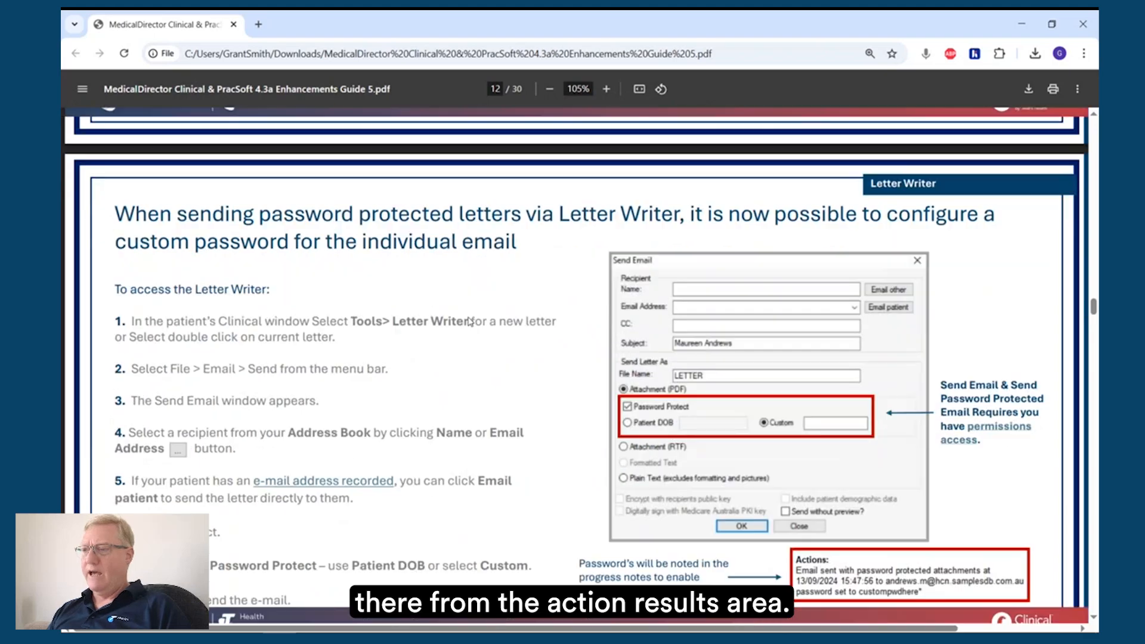
scroll(468, 321, down, 1)
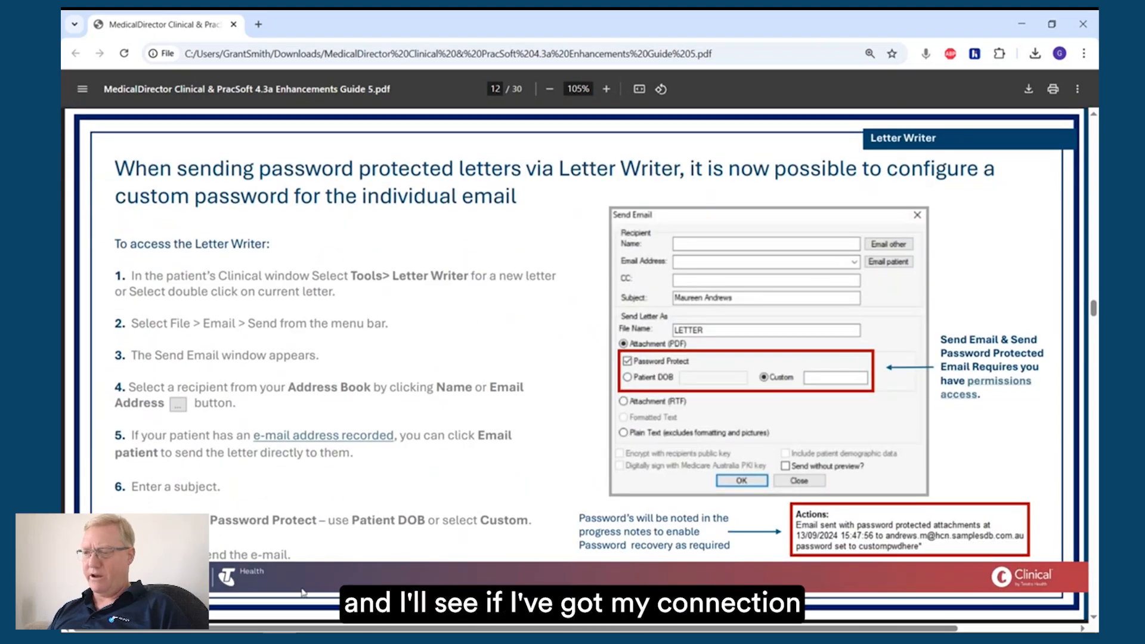
Step: In MedicalDirector Clinical, open a password-protected e-mail for the patient's first Health Assessment letter, close it unsent, and preview that letter
key(alt+Tab)
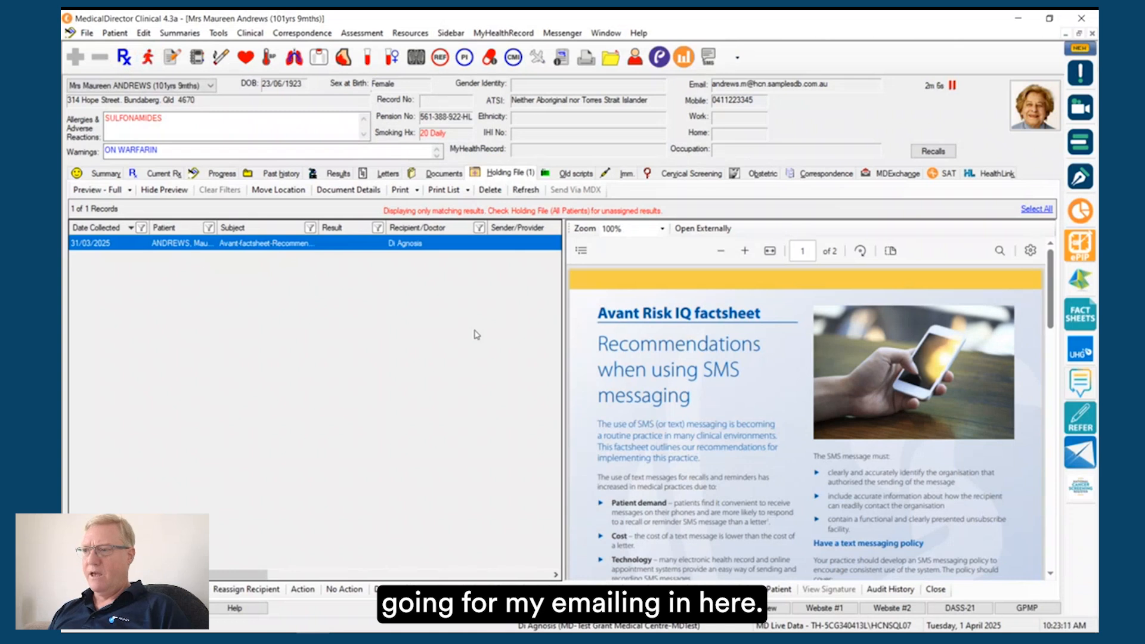
click(386, 173)
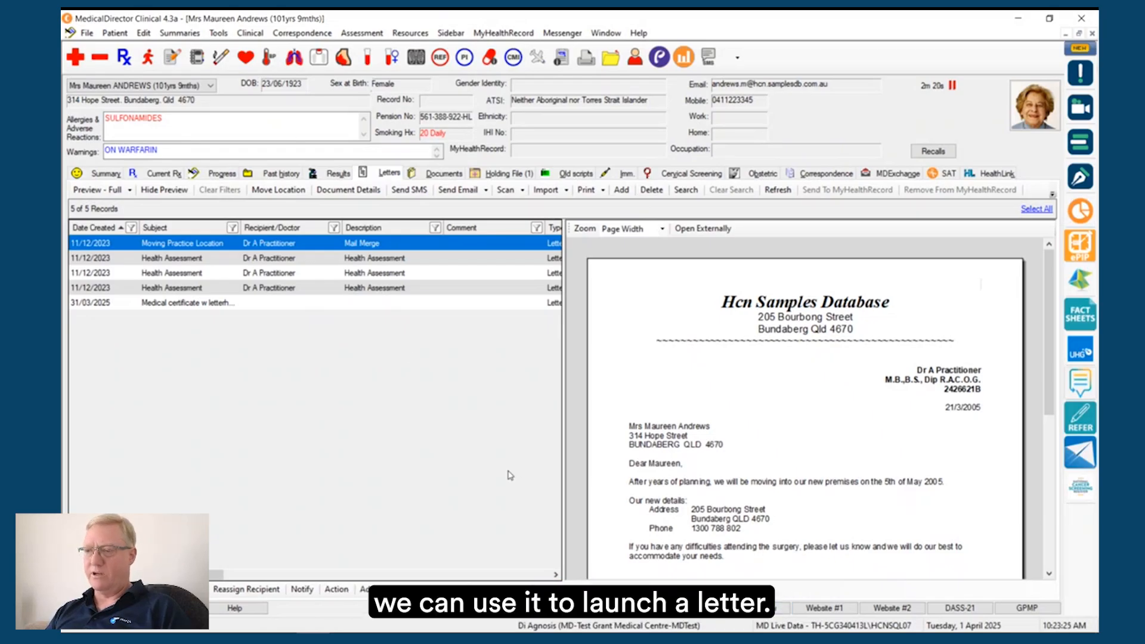
click(190, 261)
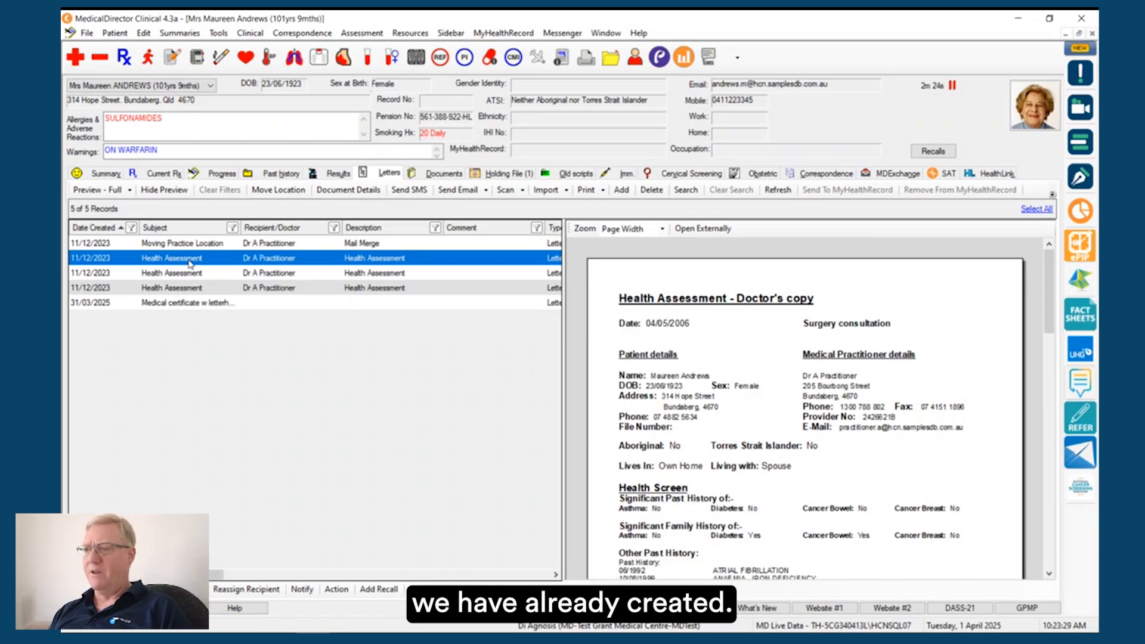
click(486, 191)
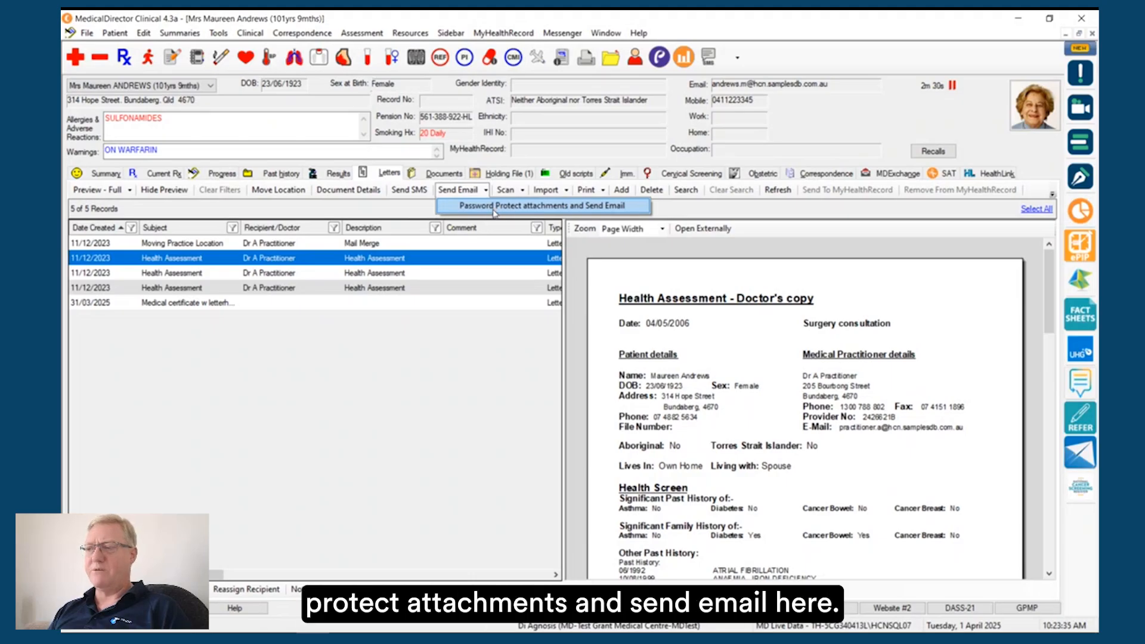
click(494, 206)
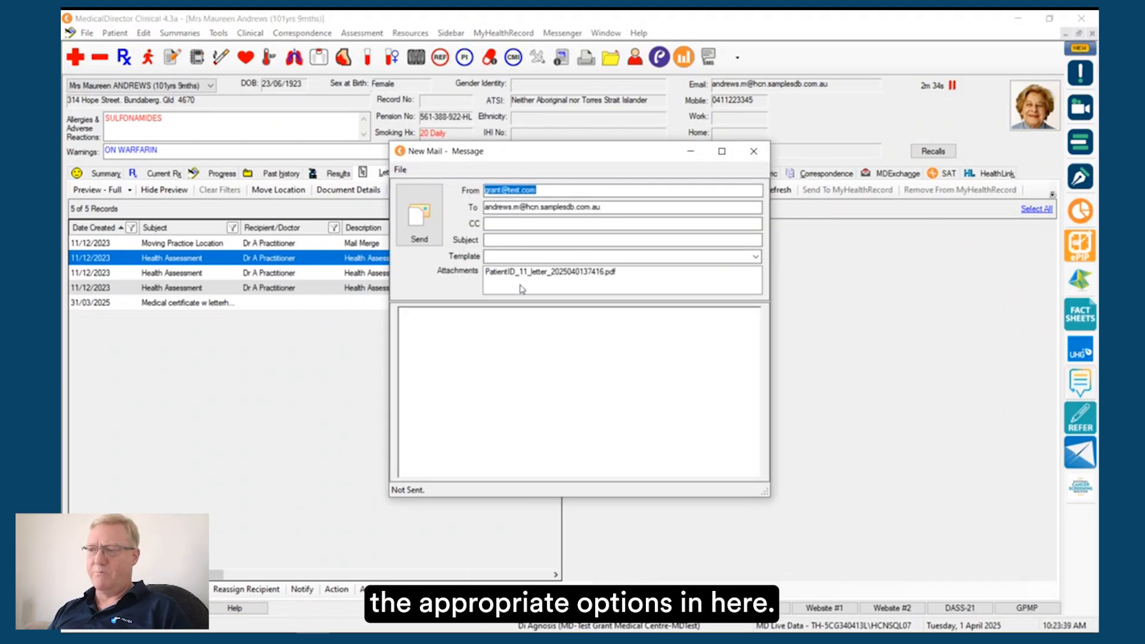
click(754, 152)
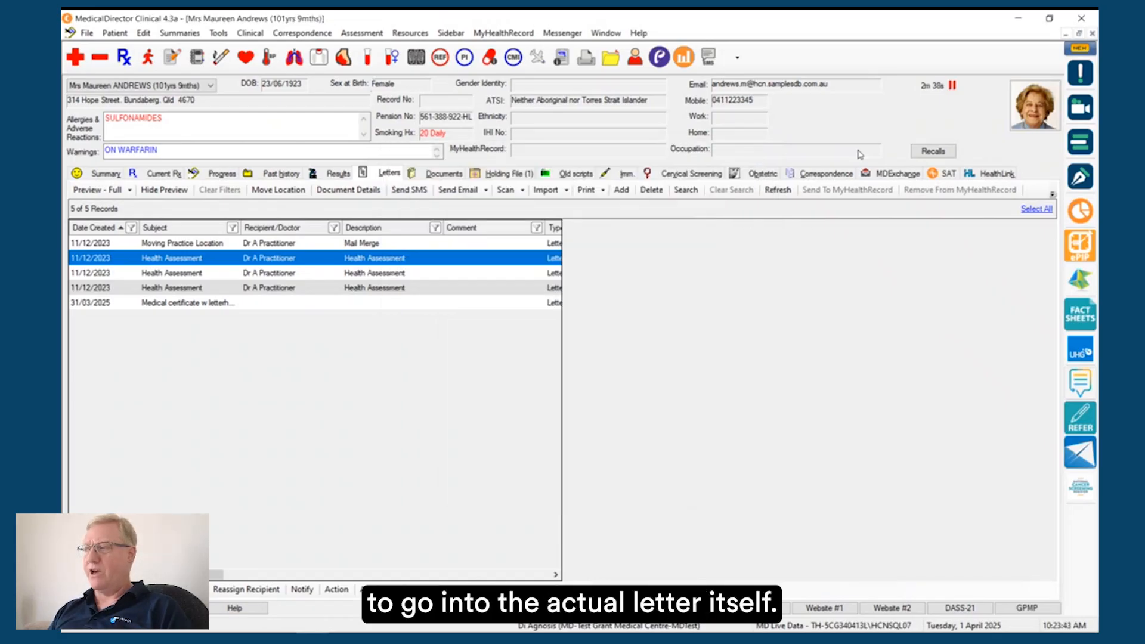
double_click(255, 261)
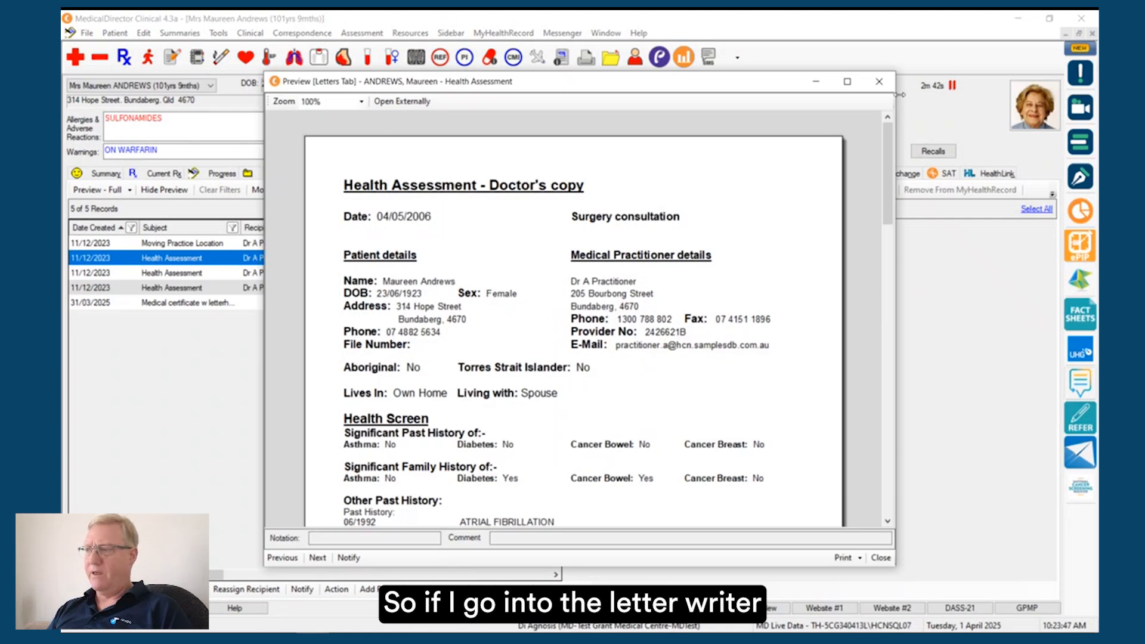
click(879, 82)
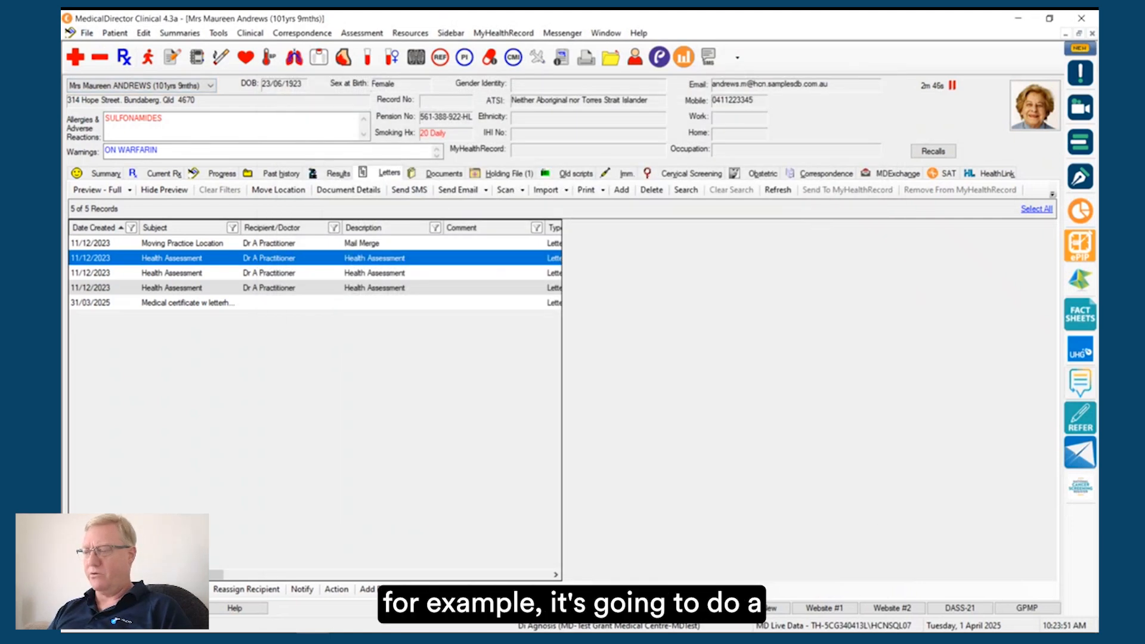
Step: Create a specialist referral letter without an addressee, including both COUMADIN medications and leaving the user-defined fields blank
click(690, 607)
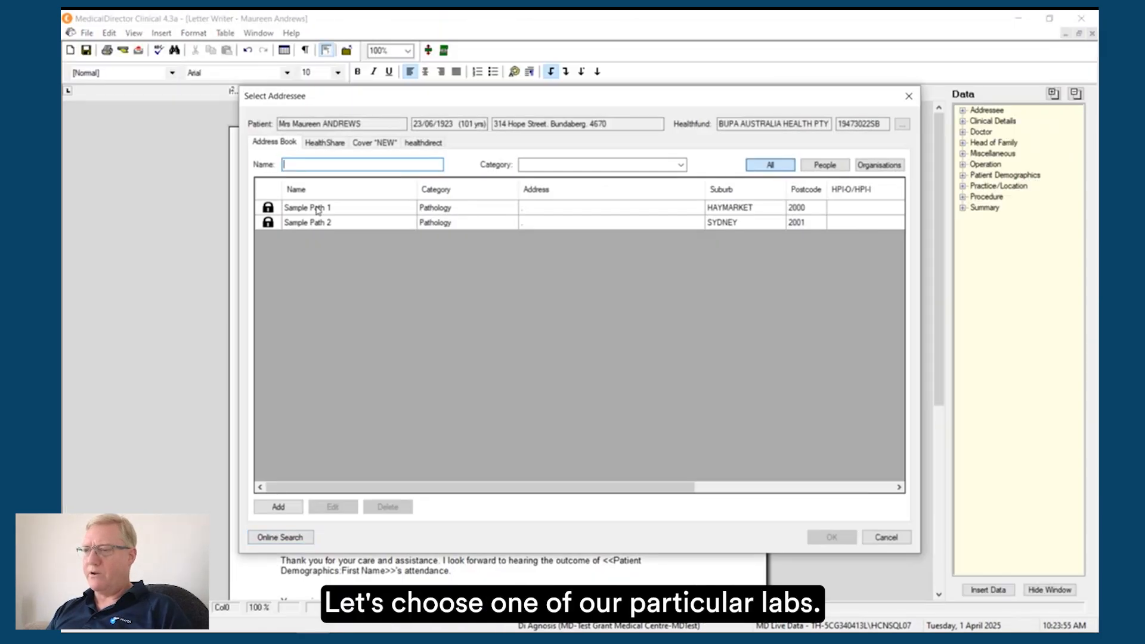
click(886, 537)
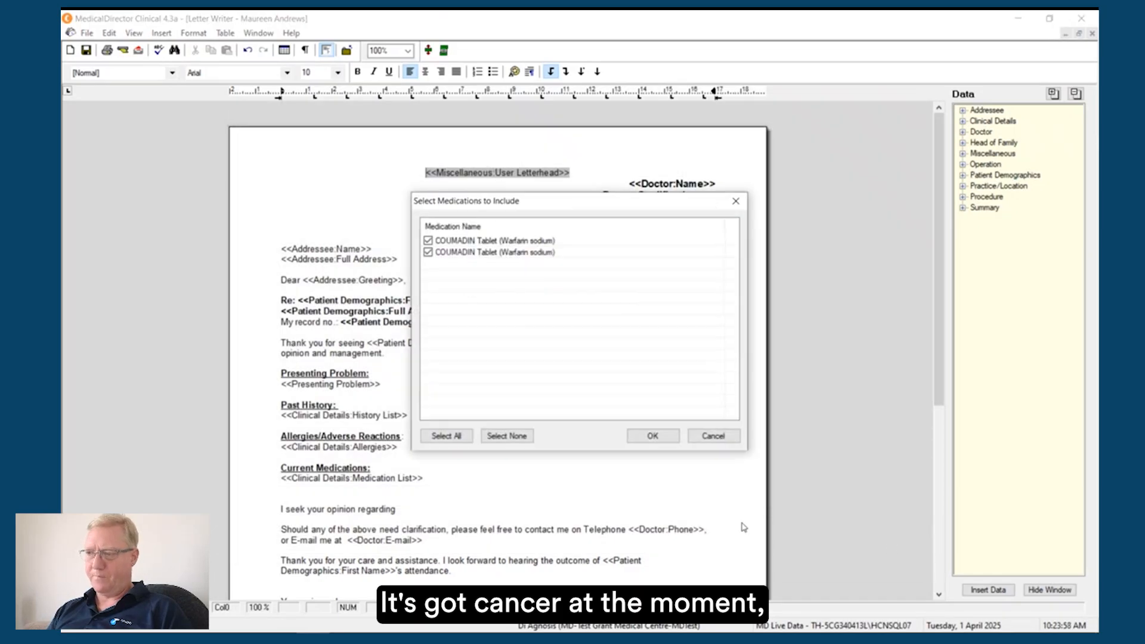
click(663, 439)
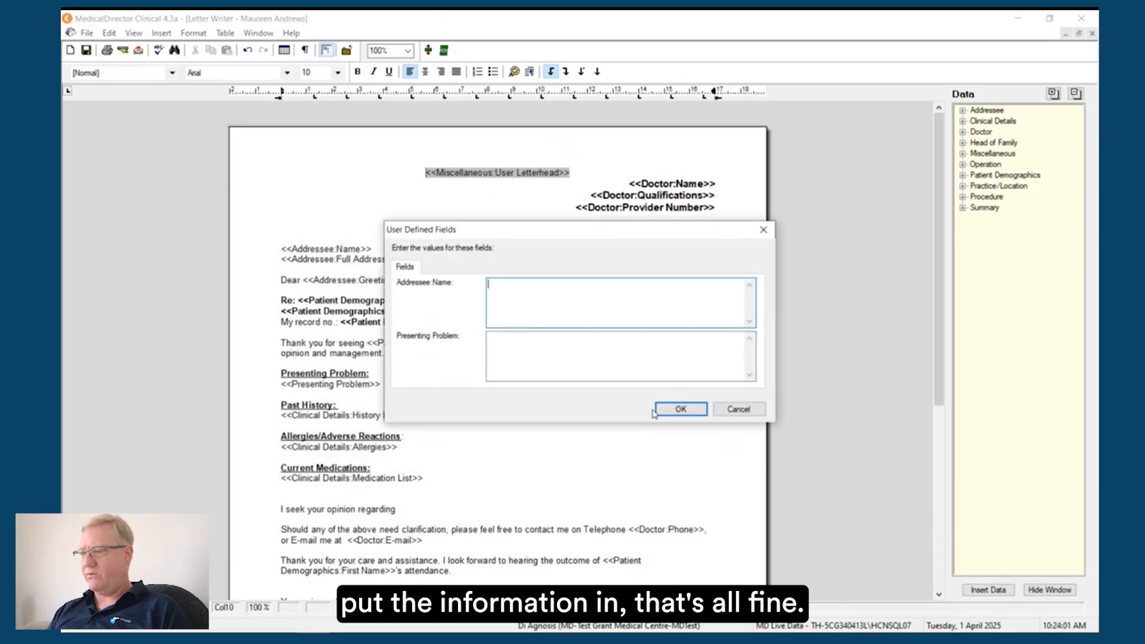
click(665, 408)
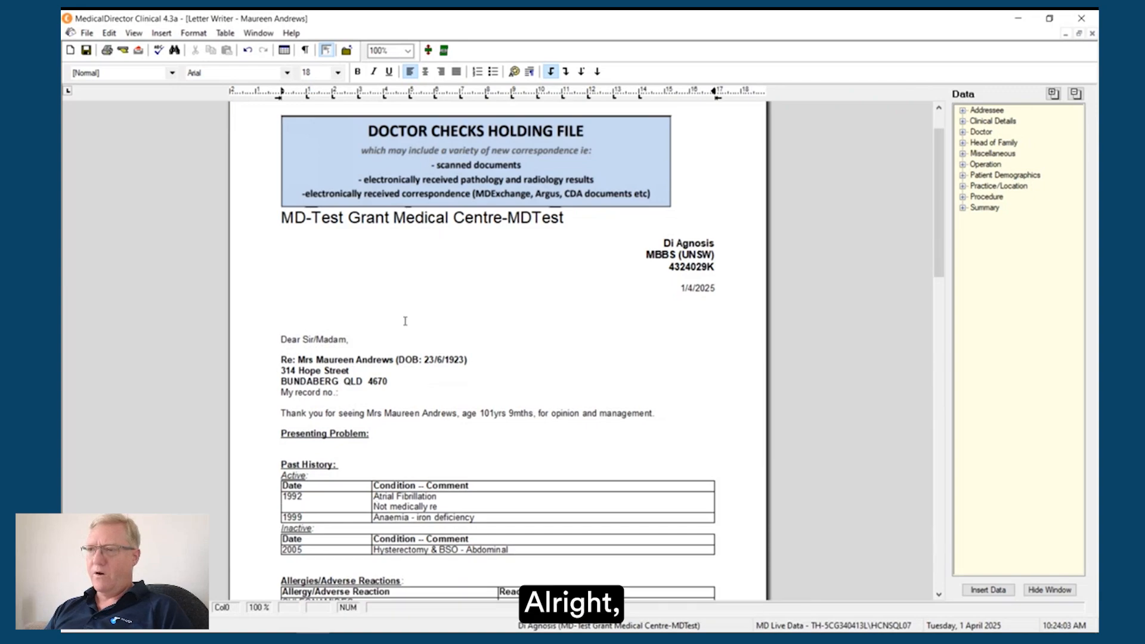
Step: Open the referral letter's e-mail options, enable password protection, try the Patient DOB and Custom choices, and close without sending
click(87, 34)
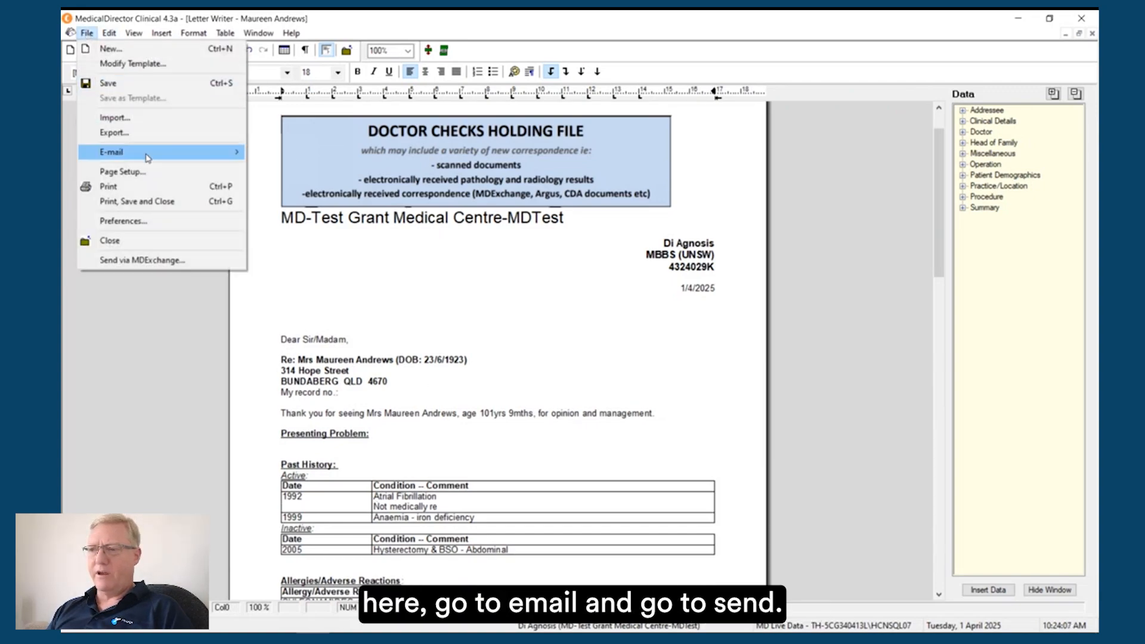
mouse_move(147, 155)
click(291, 155)
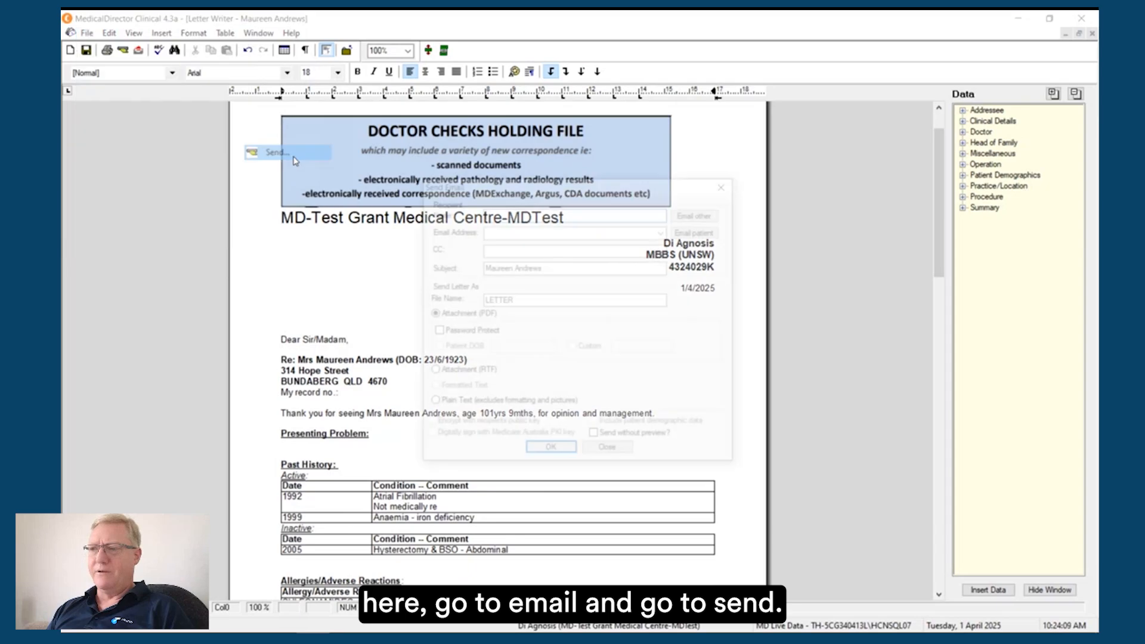
click(436, 332)
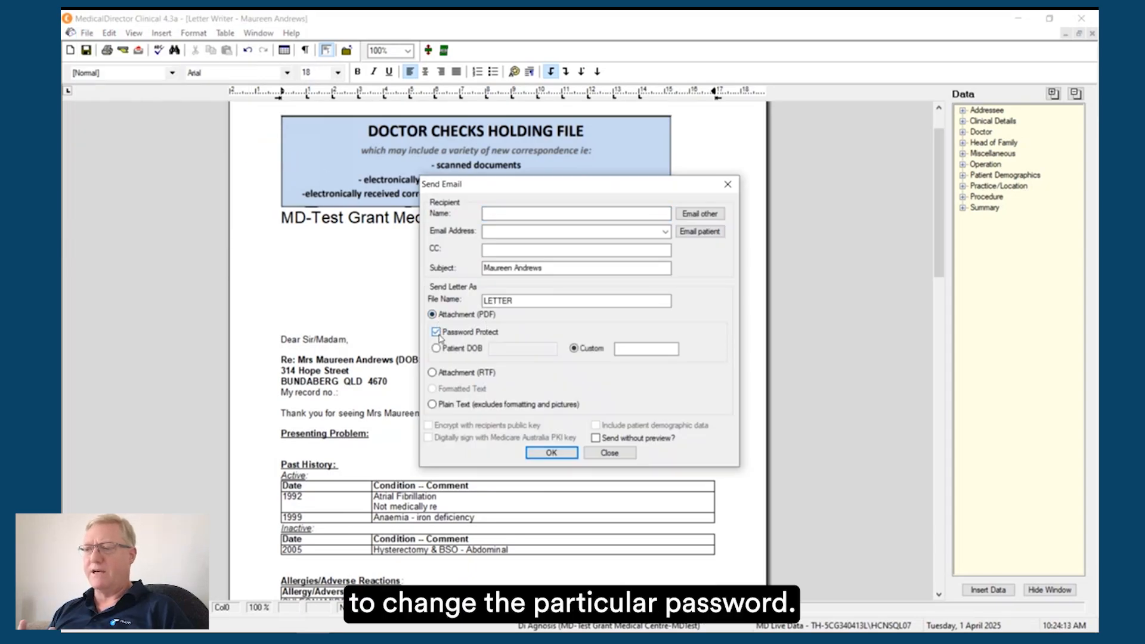
click(436, 349)
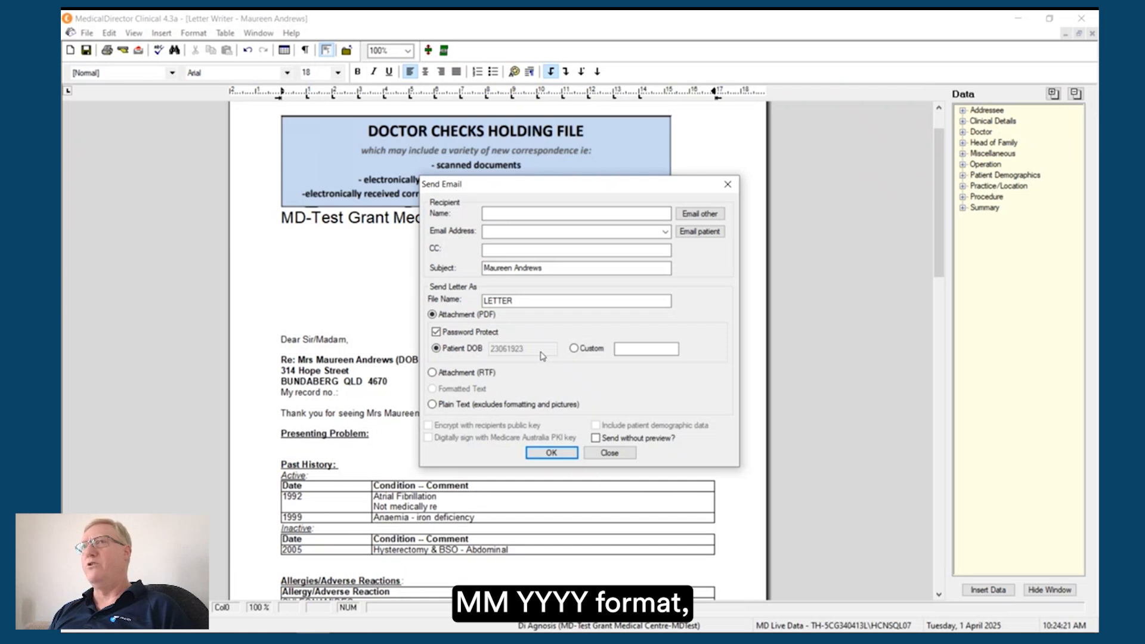
click(575, 349)
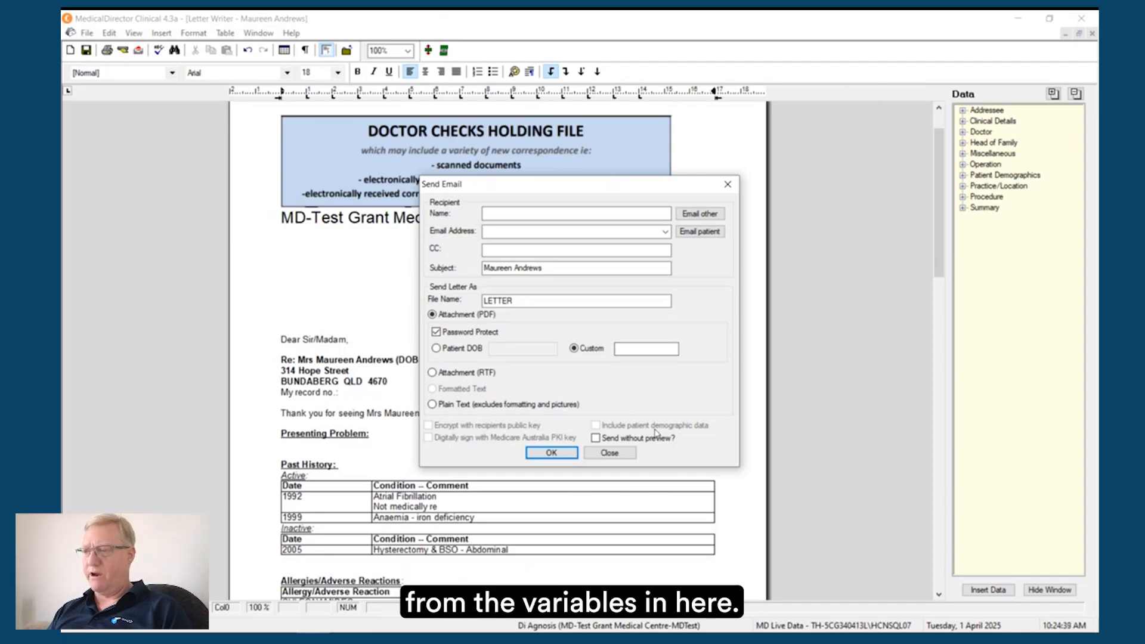
click(611, 453)
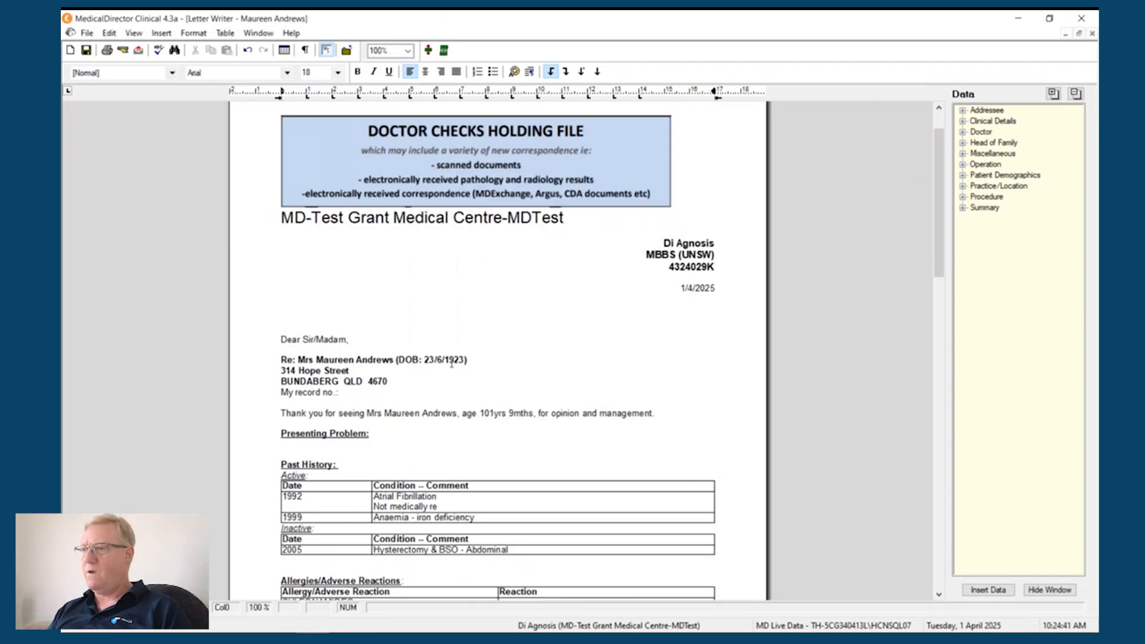
Step: Switch between the open referral letter and the patient's record, ending on the patient's record
click(258, 34)
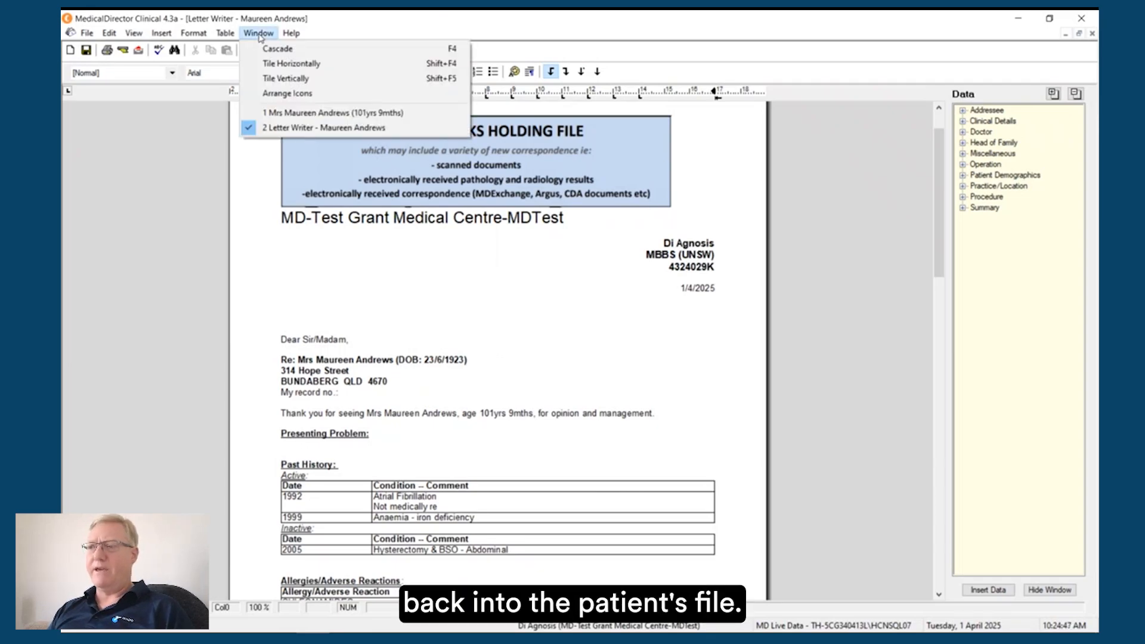
click(280, 119)
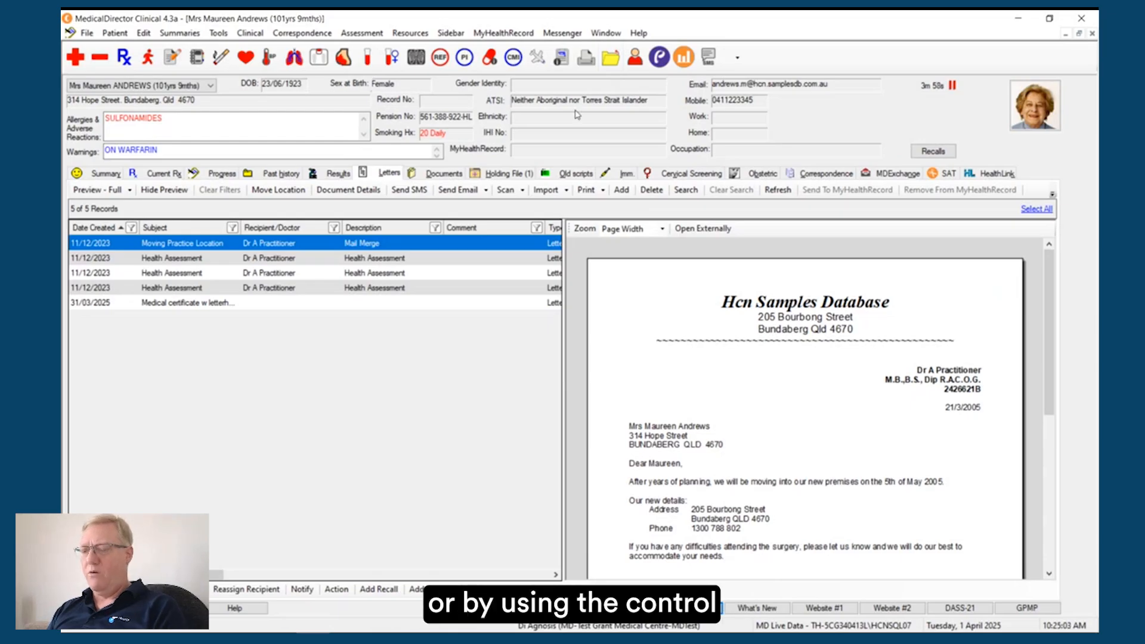
key(ctrl+Tab)
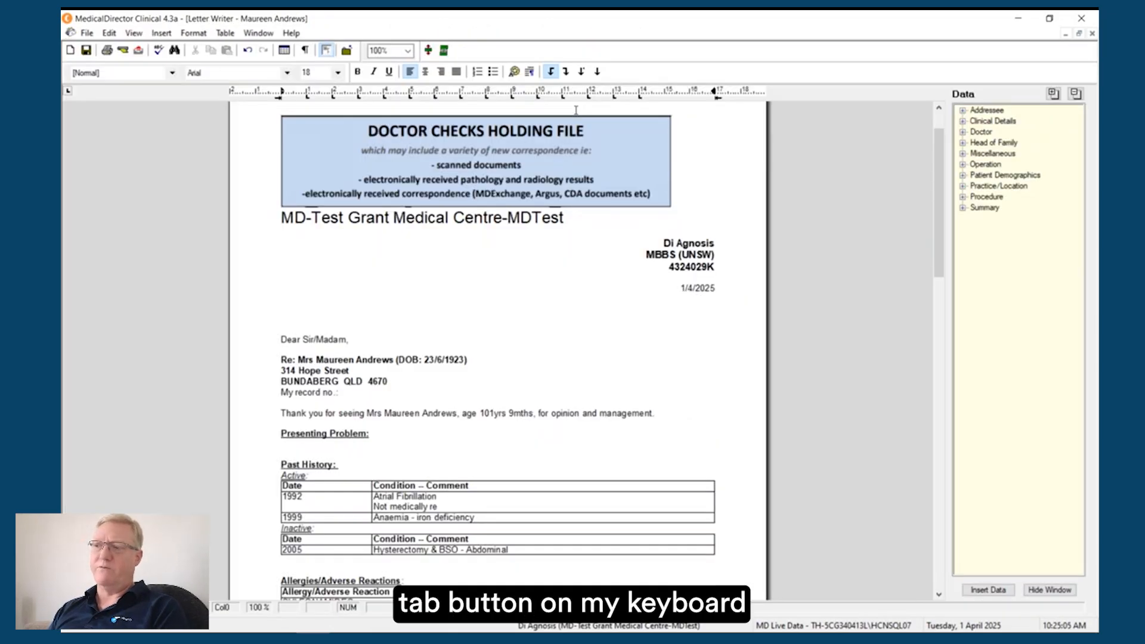
key(ctrl+Tab)
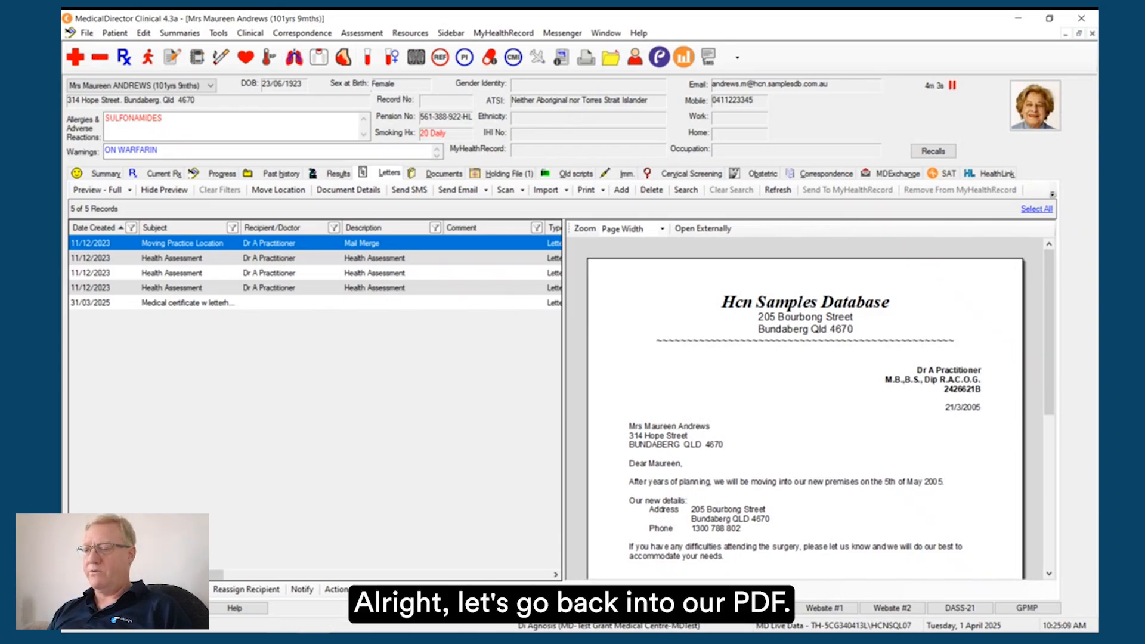
Step: Switch to the enhancements guide in Chrome and review the page on the new Alternate Email template field for the Letter Writer
key(alt+Tab)
scroll(425, 368, down, 5)
scroll(425, 368, down, 2)
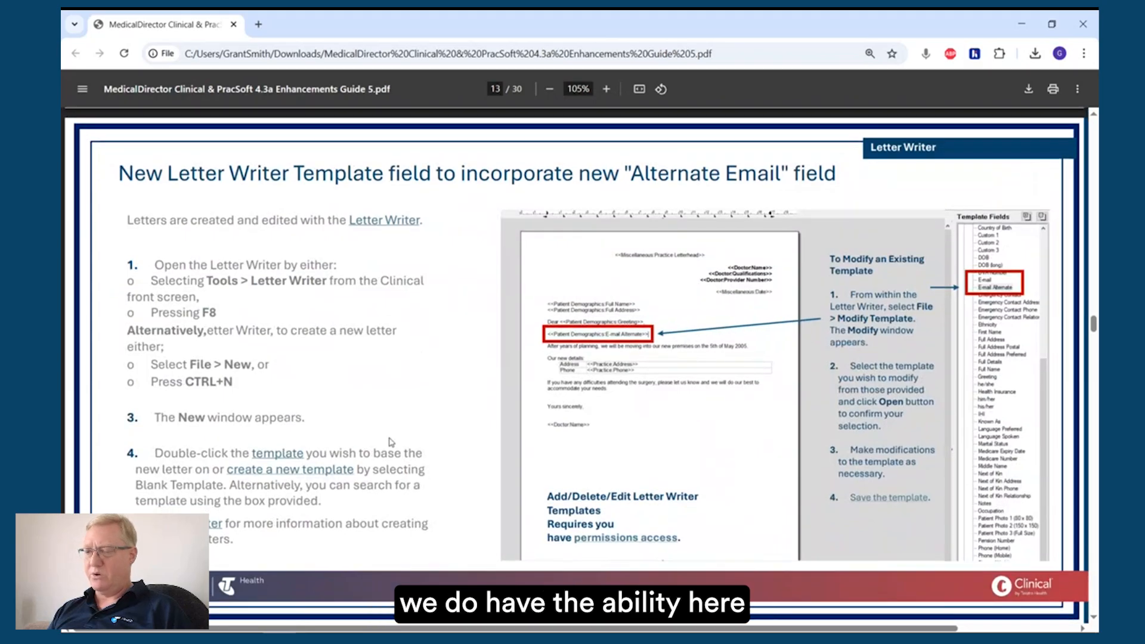
Step: Switch to the patient's record in MedicalDirector Clinical, enter an alternate e-mail address in the patient details, and save
key(alt+Tab)
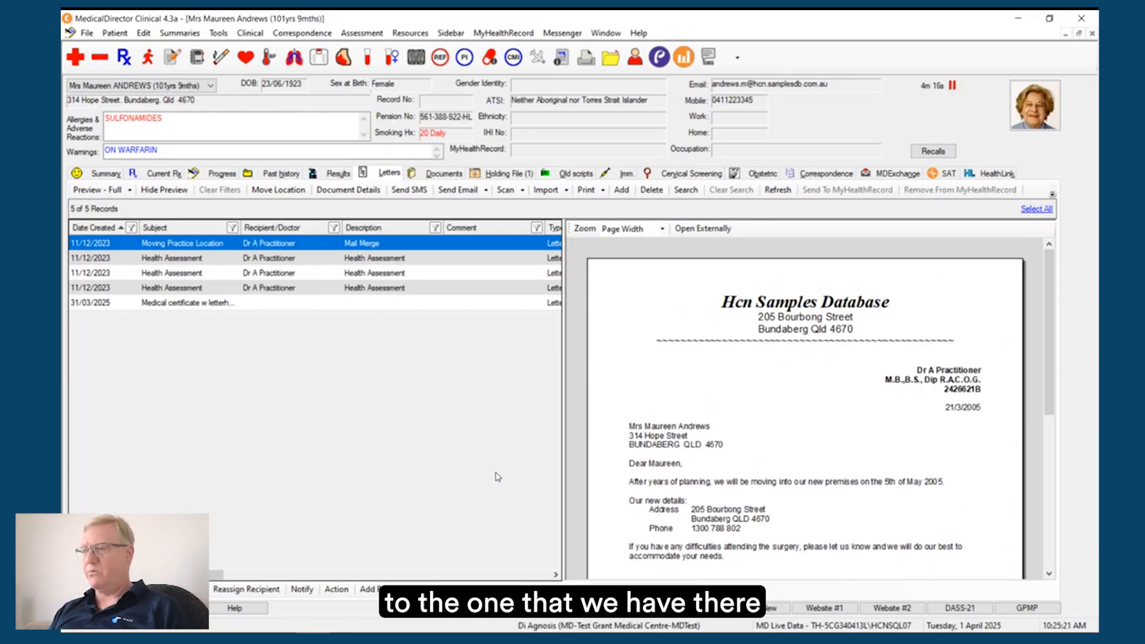
double_click(949, 109)
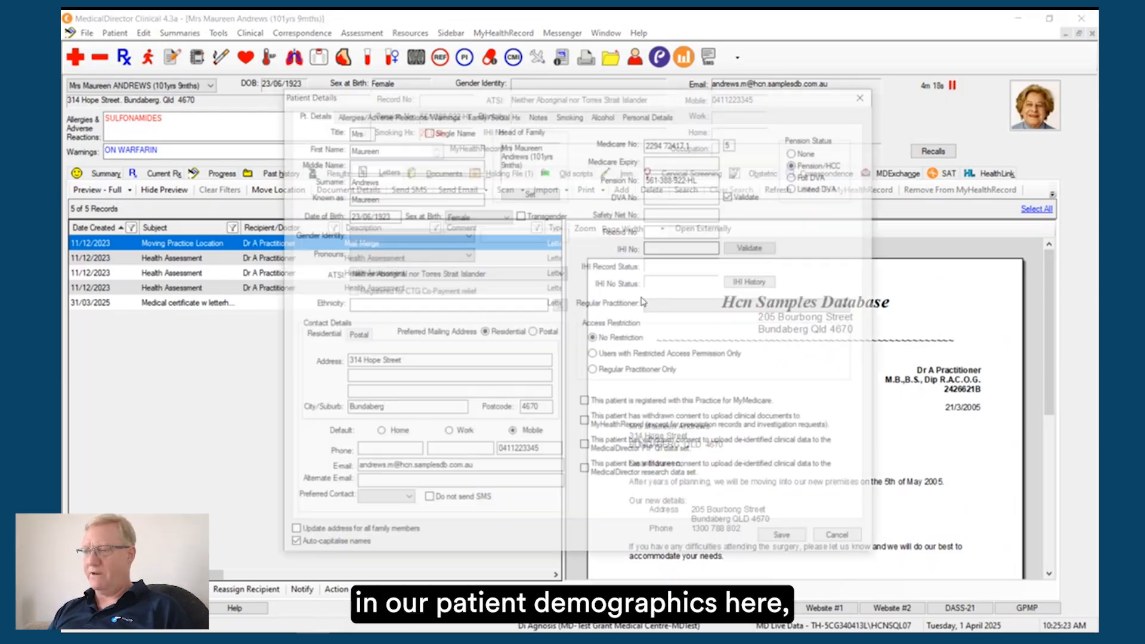
click(429, 484)
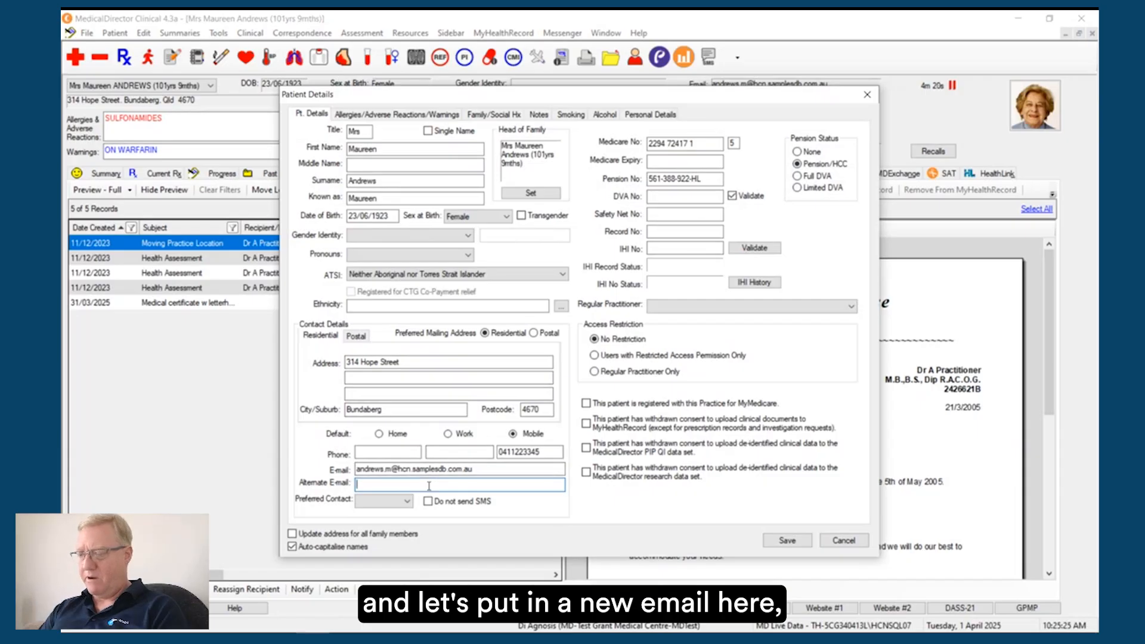
text(altemail@test)
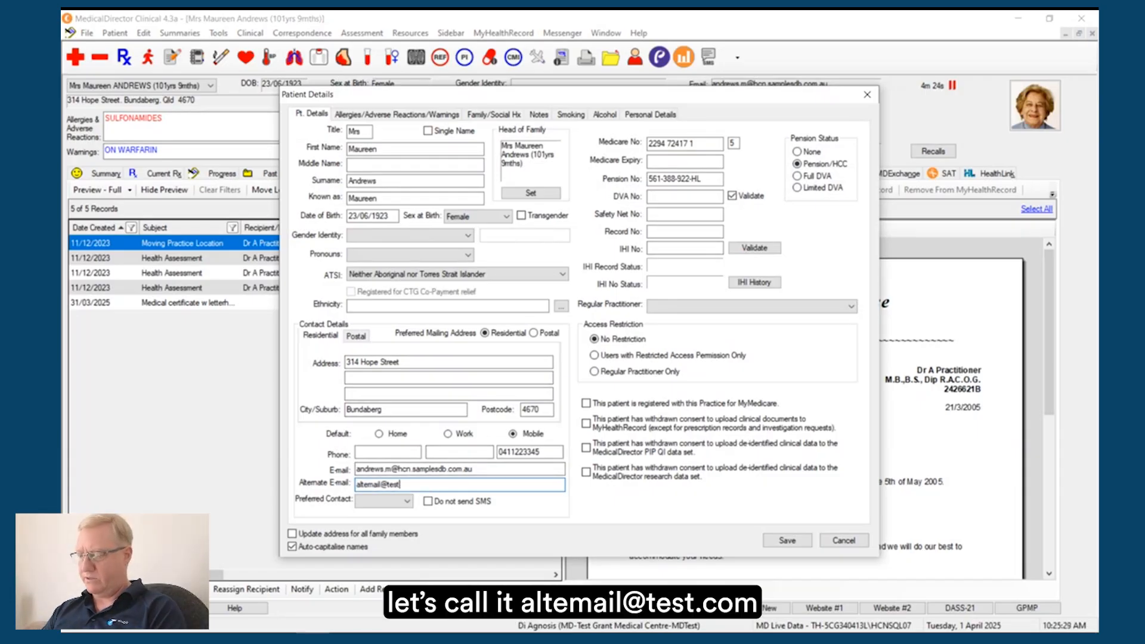
text(.com)
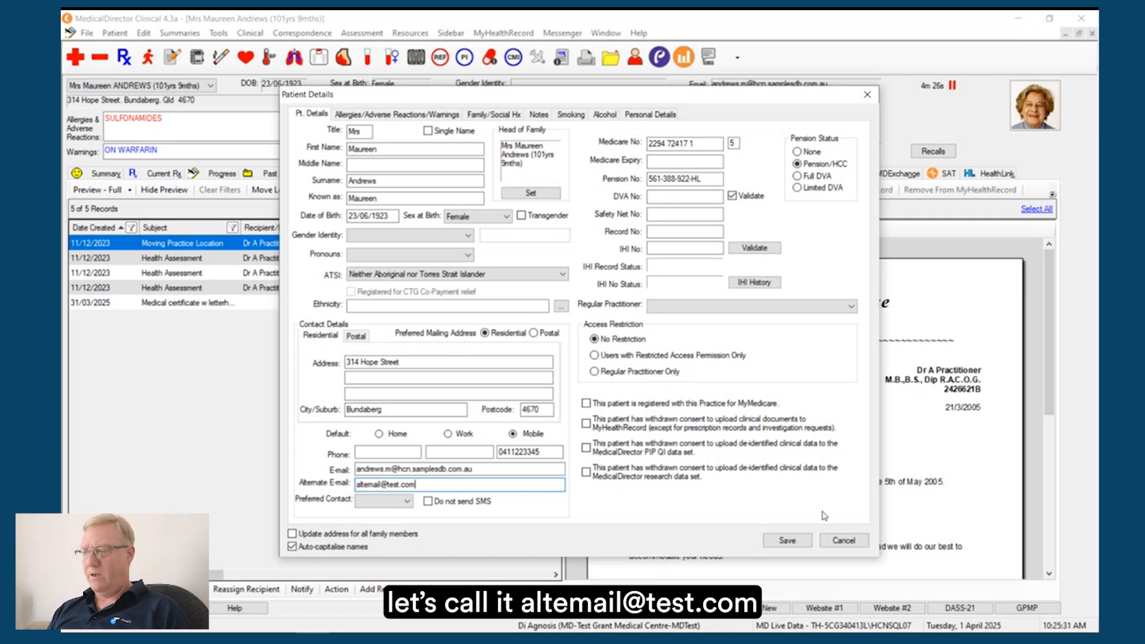
click(787, 540)
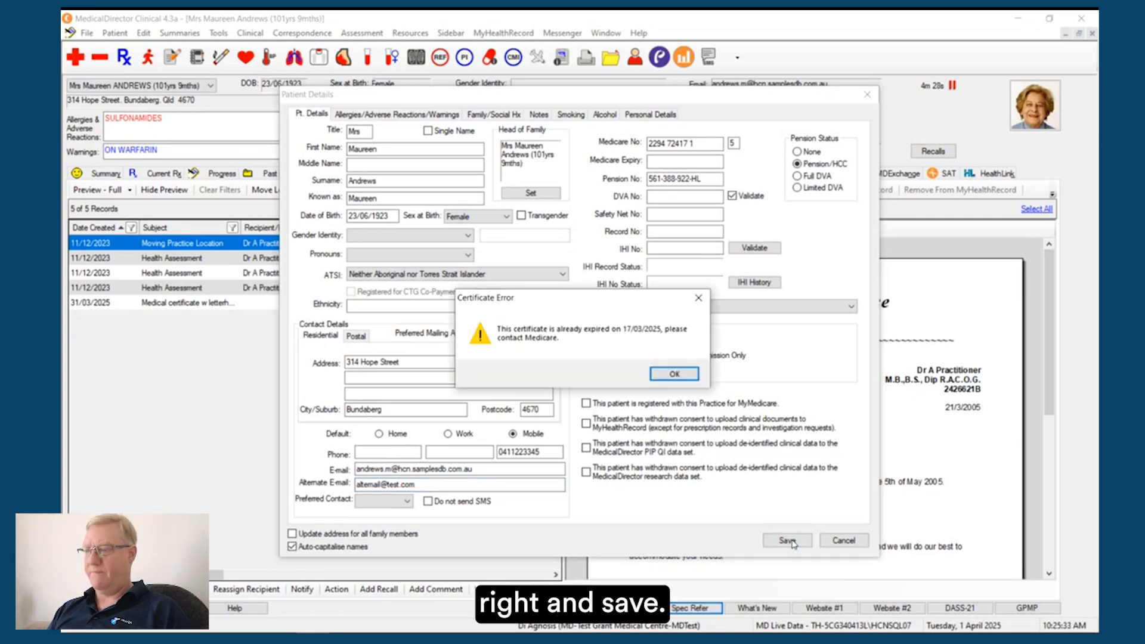
click(673, 373)
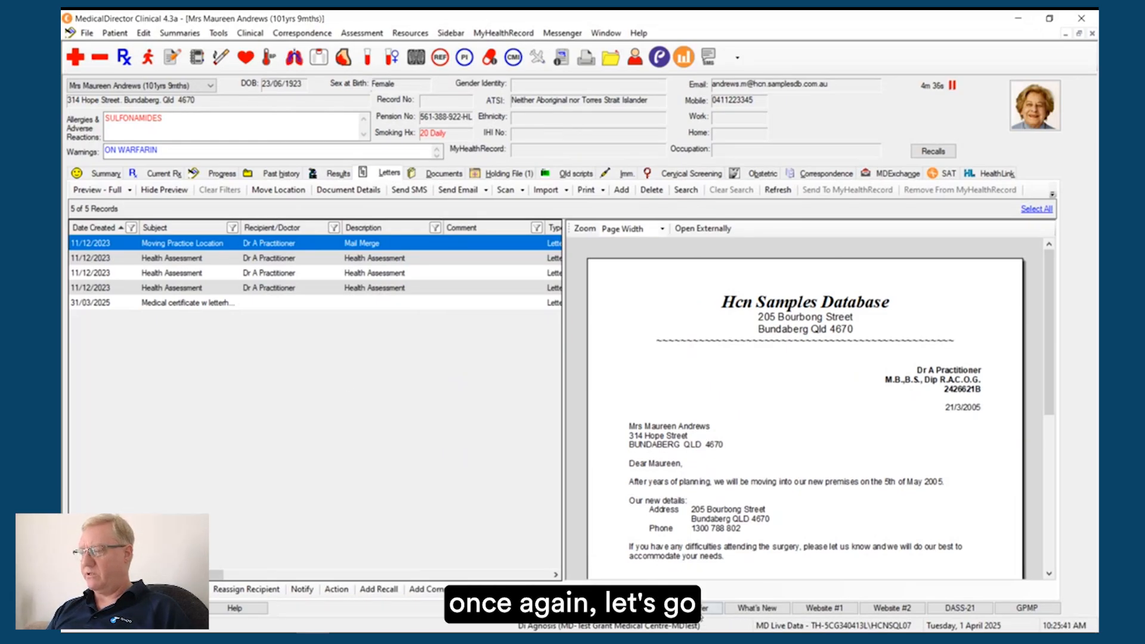
Step: Return to the referral letter and add the line "alternate emai,l for patient:" below the closing thank-you sentence
click(710, 608)
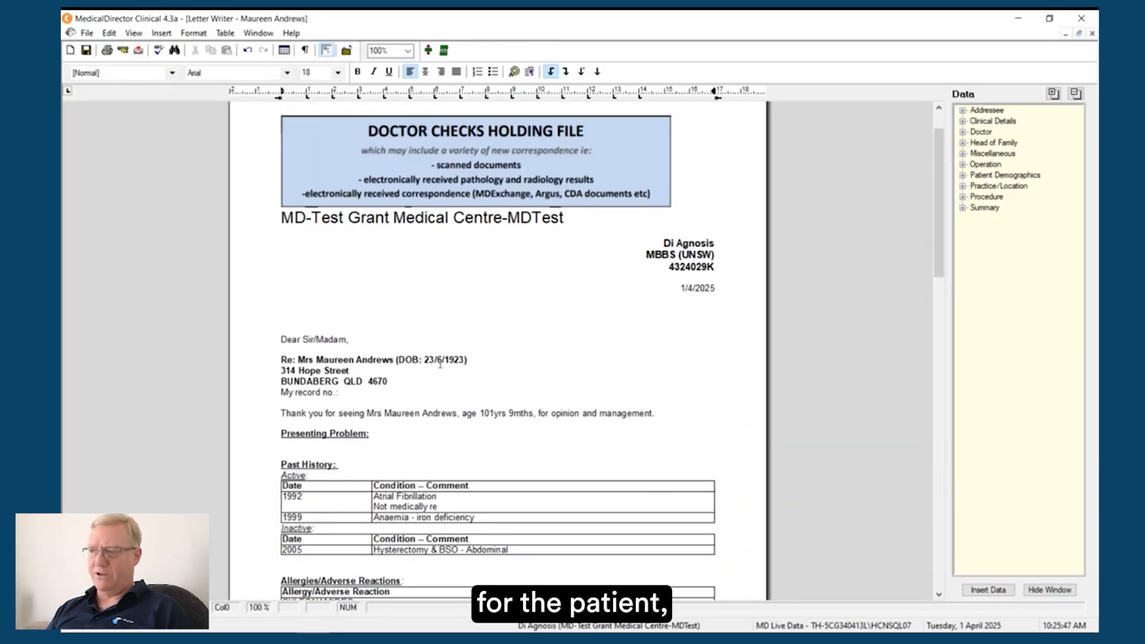
scroll(293, 450, down, 7)
click(293, 449)
scroll(293, 449, down, 1)
scroll(293, 450, down, 3)
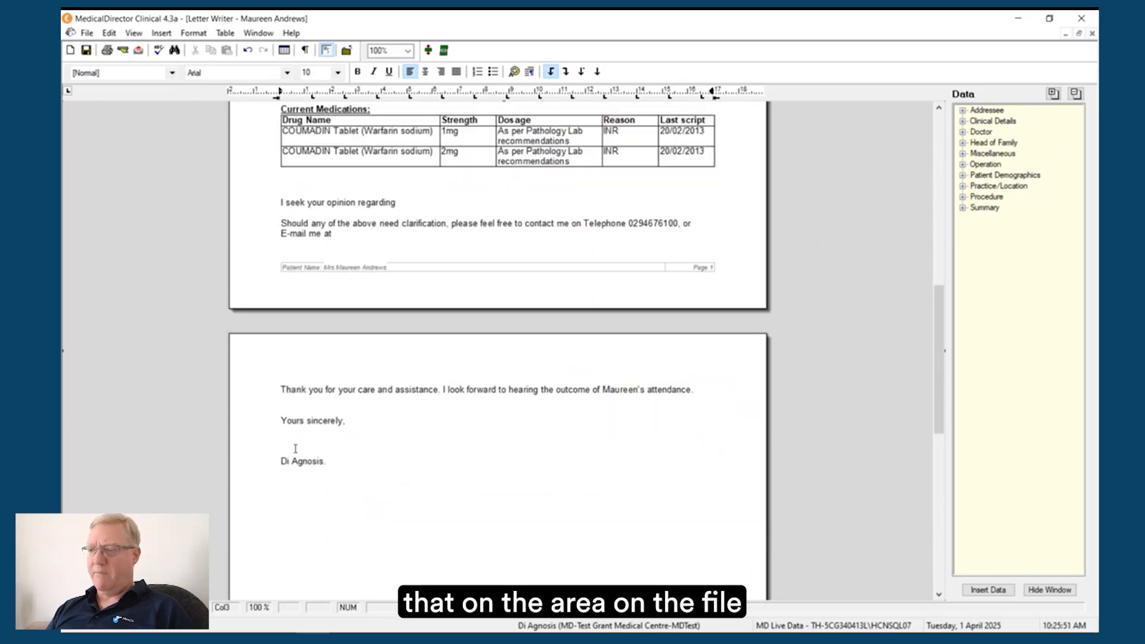
text(alternate emai,l )
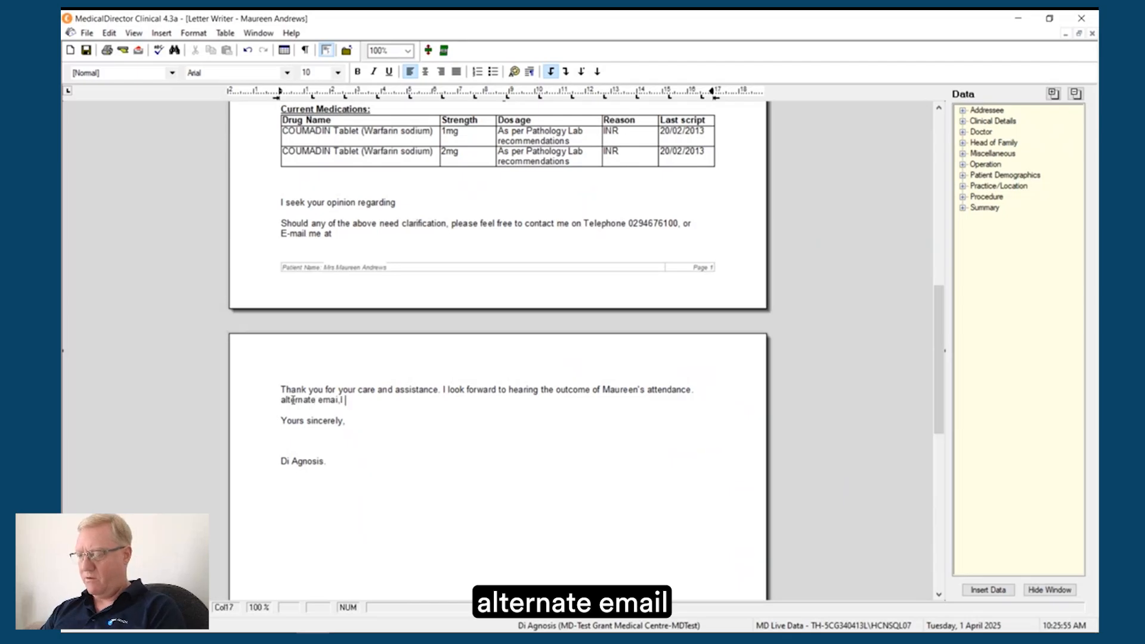
text(for patient:)
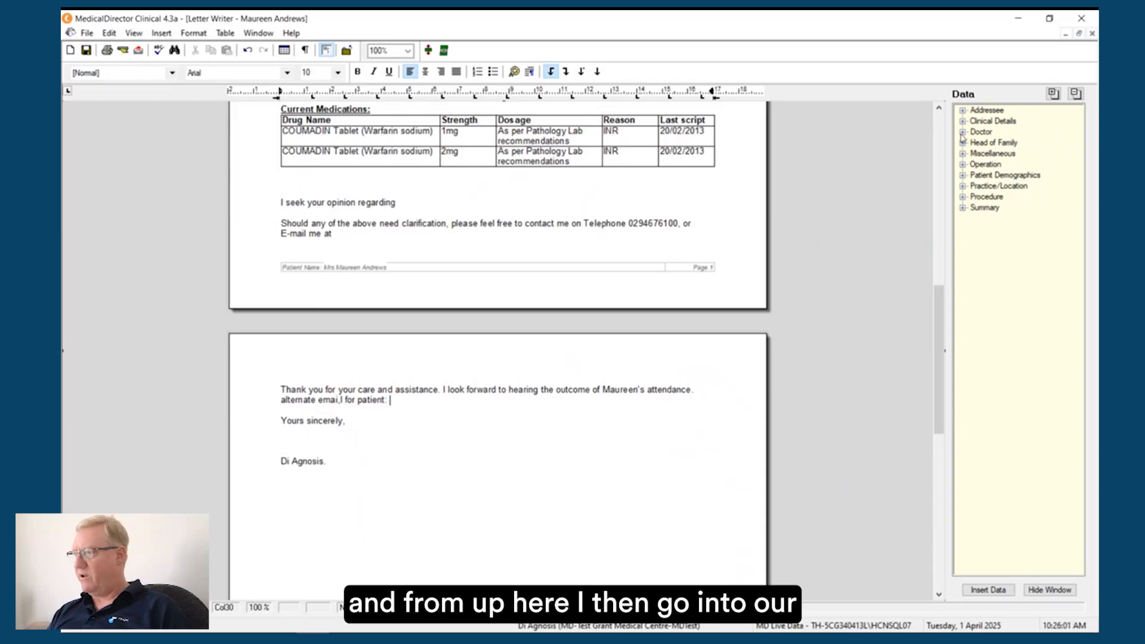
Step: Insert the E-mail Alternate data field from Patient Demographics at the end of the new line
click(962, 175)
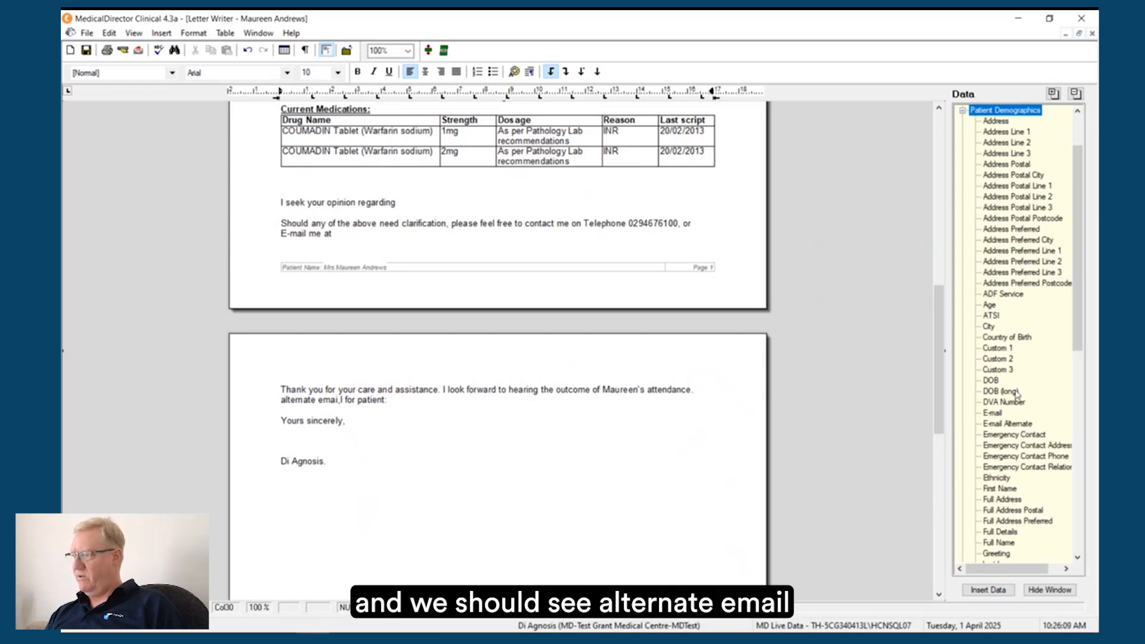
click(1017, 424)
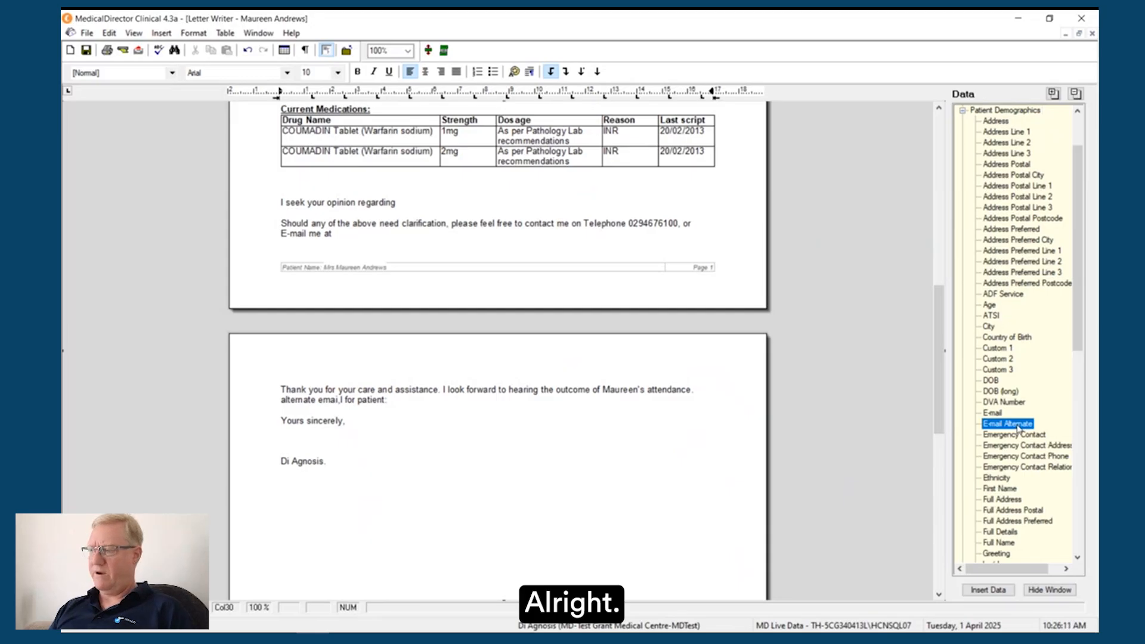
double_click(1017, 424)
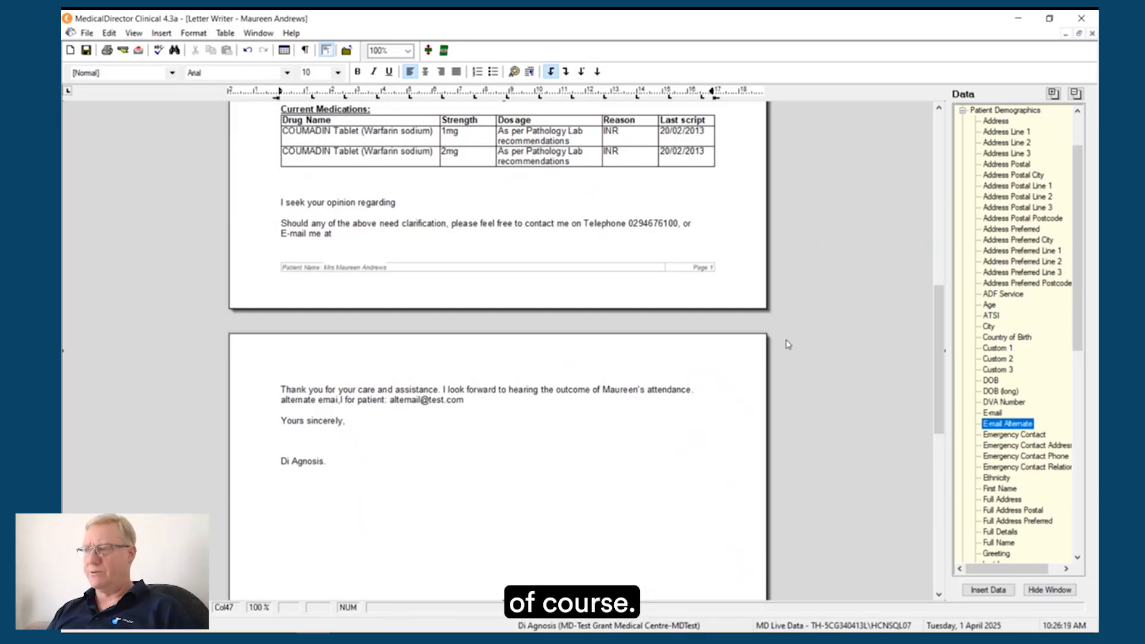
Step: Check the guide's next Letter Writer page in Chrome and view the Print, Save and Close command in the open letter
click(271, 34)
click(294, 108)
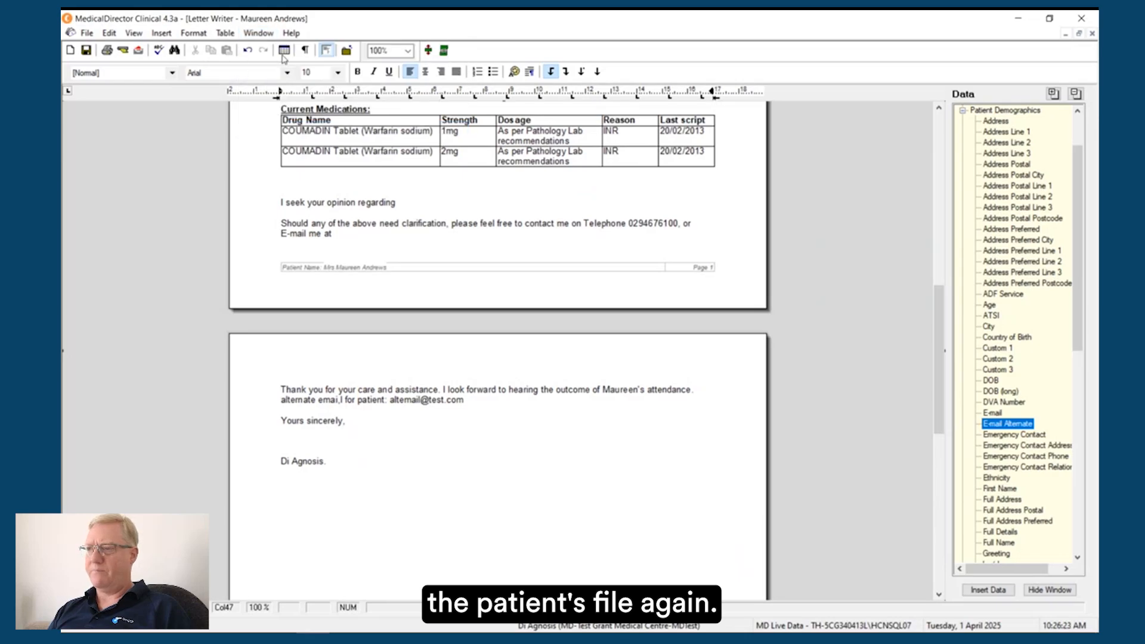
click(269, 33)
click(286, 111)
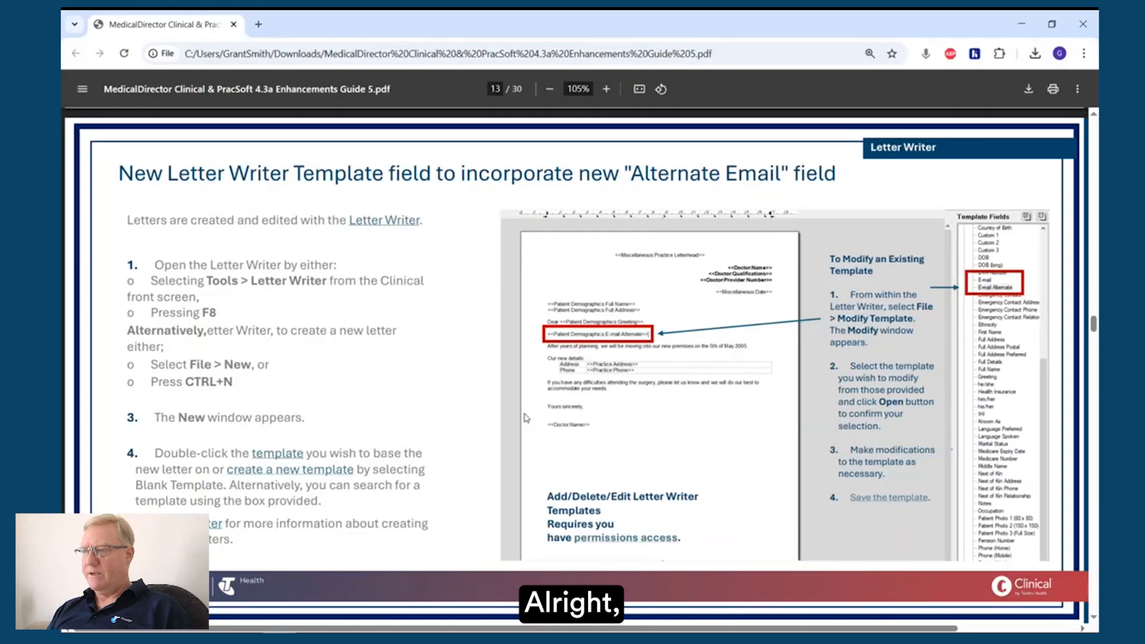
scroll(525, 417, down, 6)
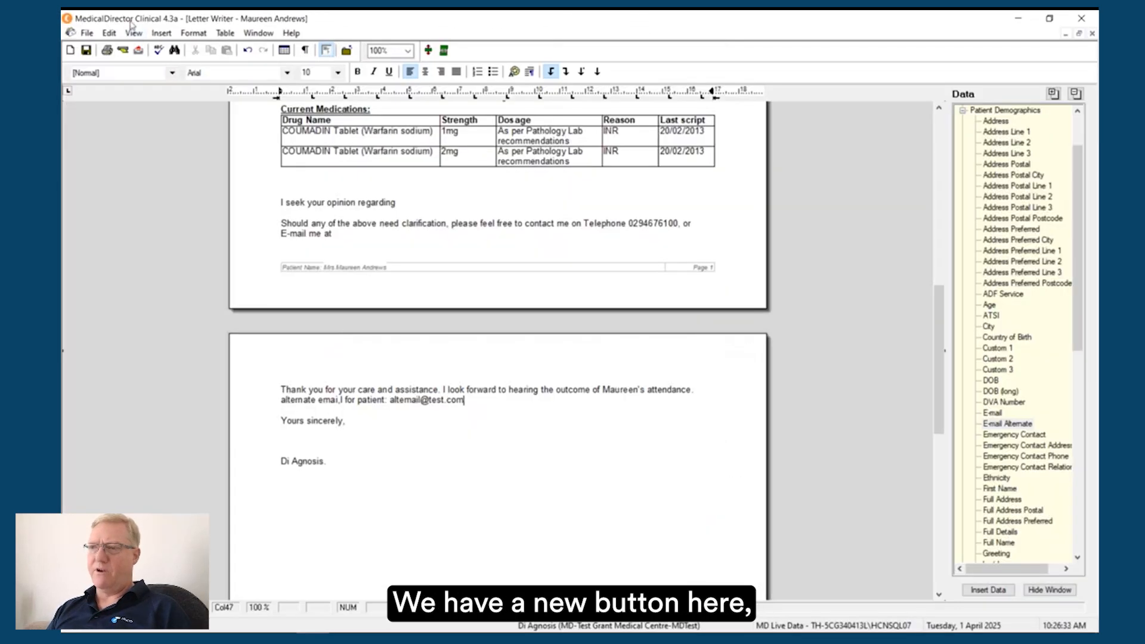
click(88, 32)
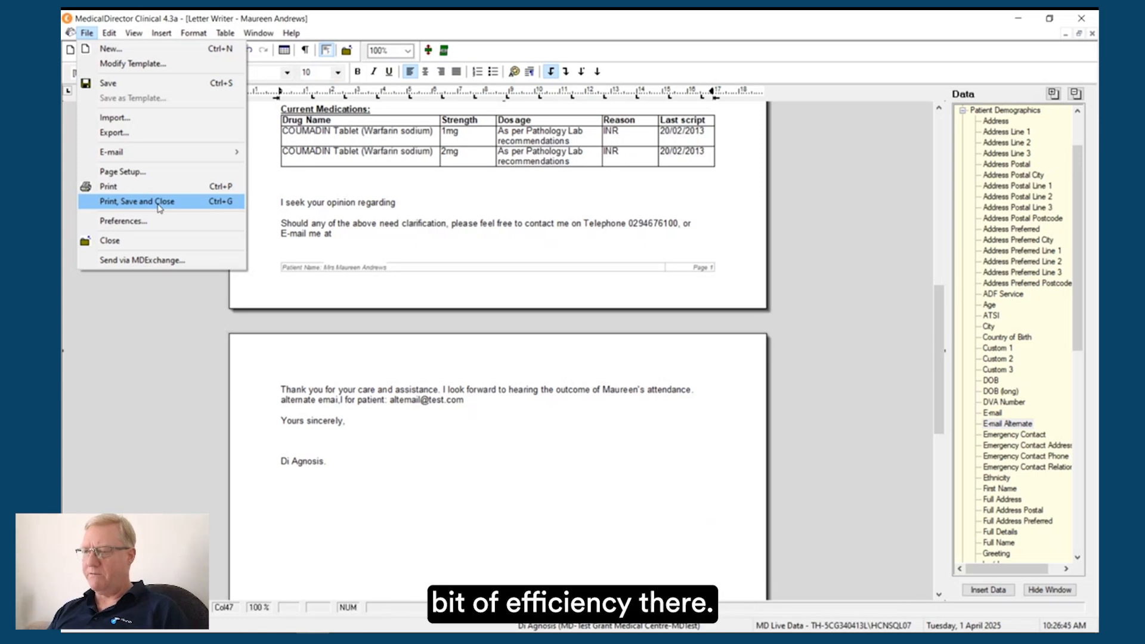
click(119, 360)
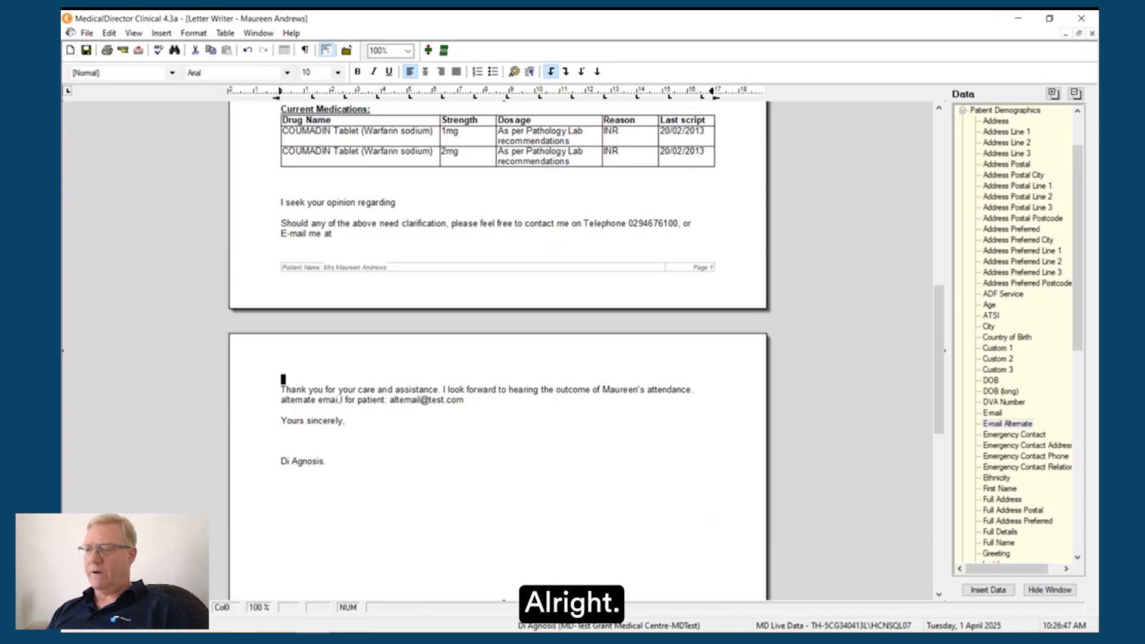
Step: Switch to the guide in Chrome and review the page on Active/Inactive and Deceased filters in the export patient workflow
key(alt+Tab)
scroll(342, 486, down, 3)
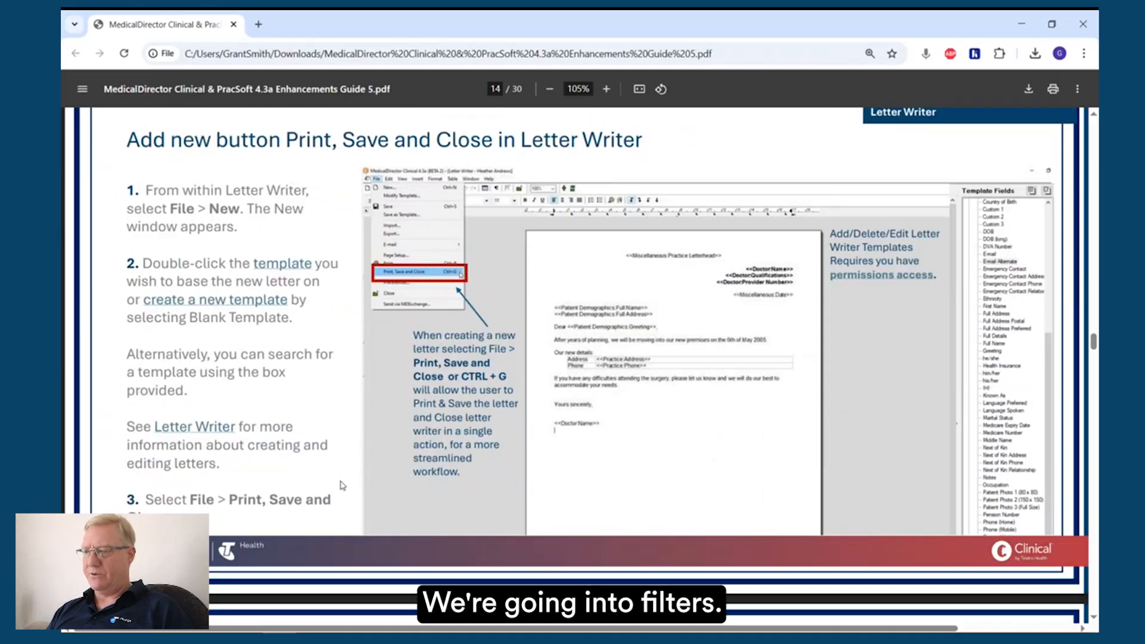
scroll(342, 485, down, 5)
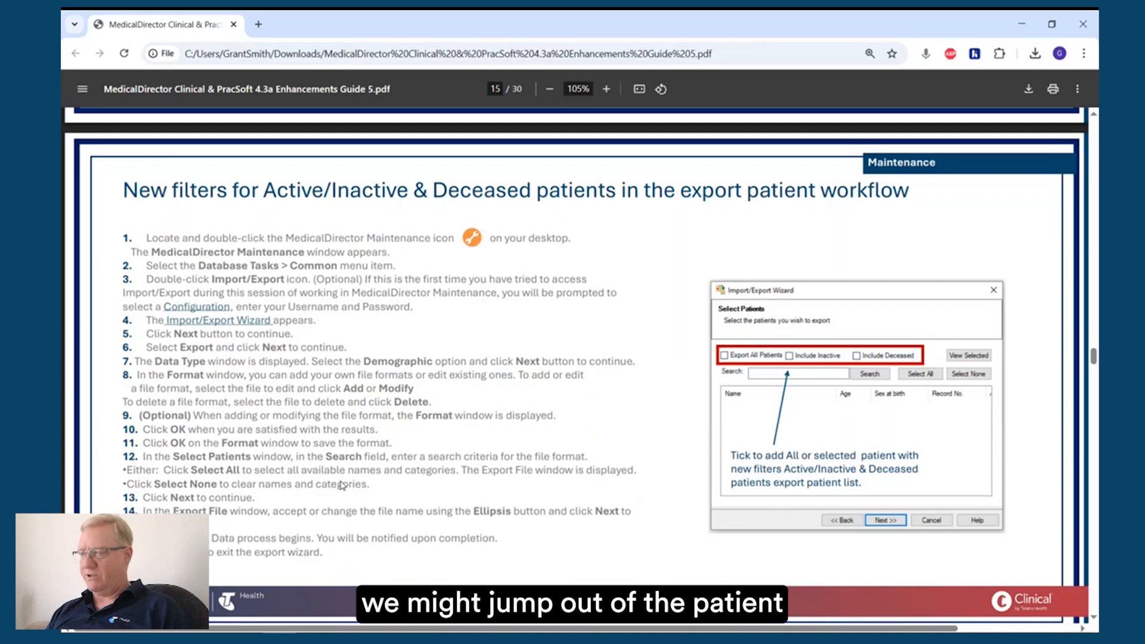
Step: Switch back to the referral letter in MedicalDirector Clinical and close it without saving the changes
key(alt+Tab)
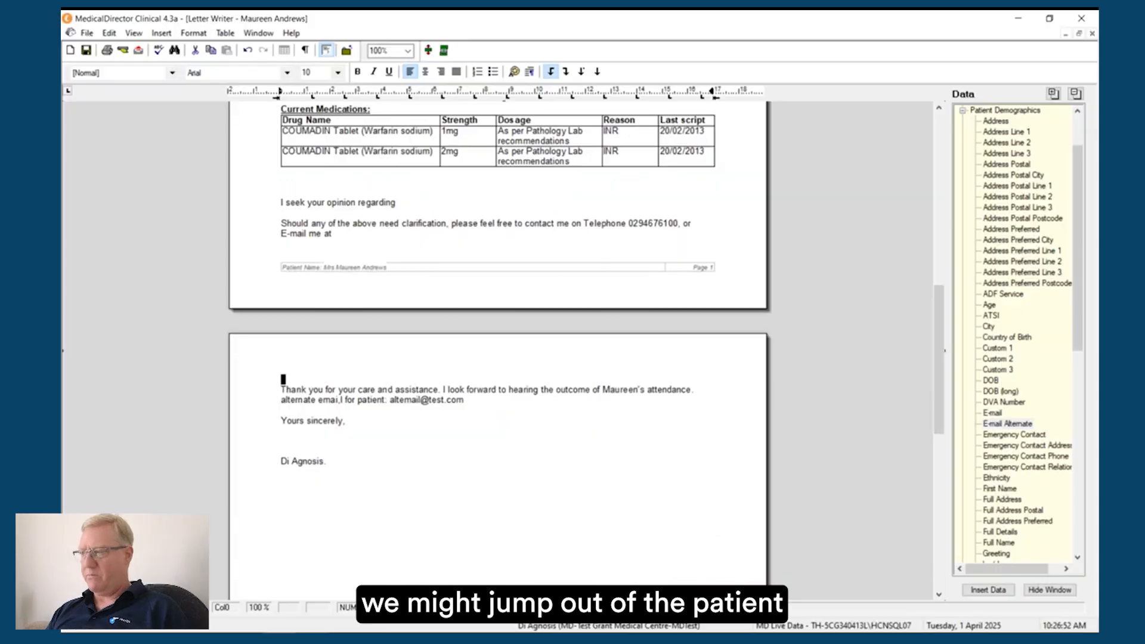
click(1093, 35)
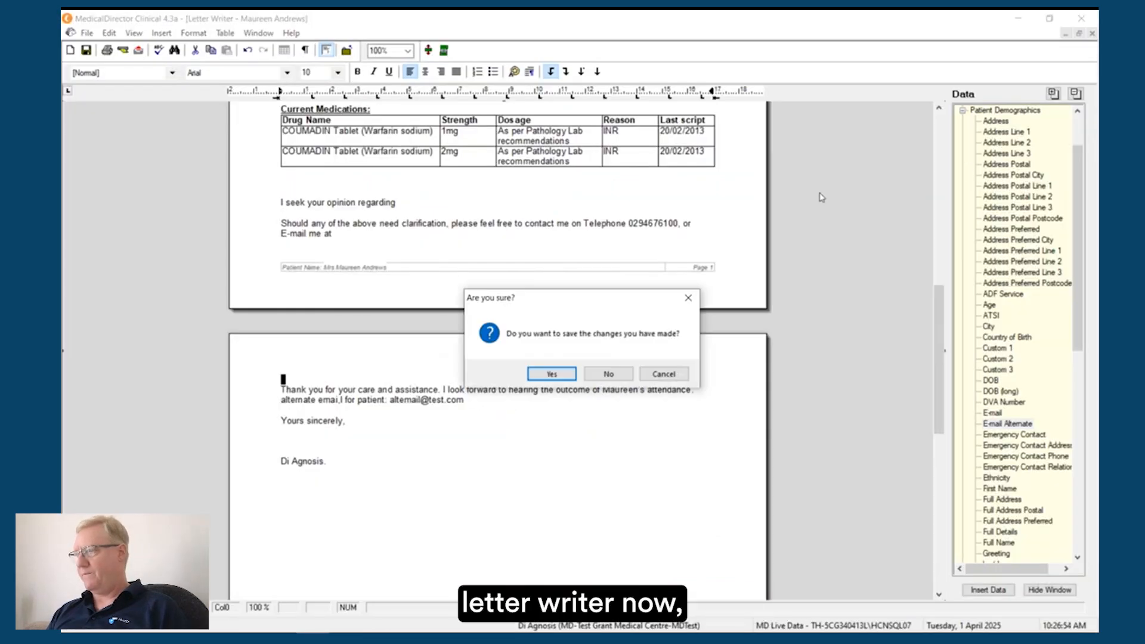
click(605, 381)
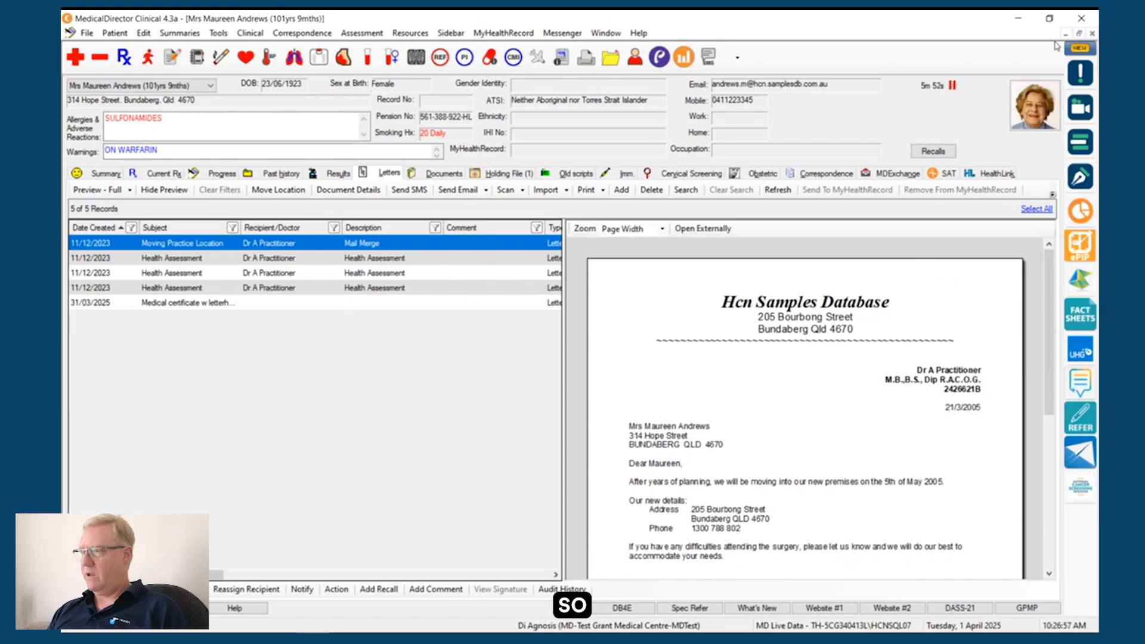
Step: End the slide show and clear the open Clinical, PowerPoint, Teams, PracSoft and Outlook windows to reach the desktop
click(1017, 22)
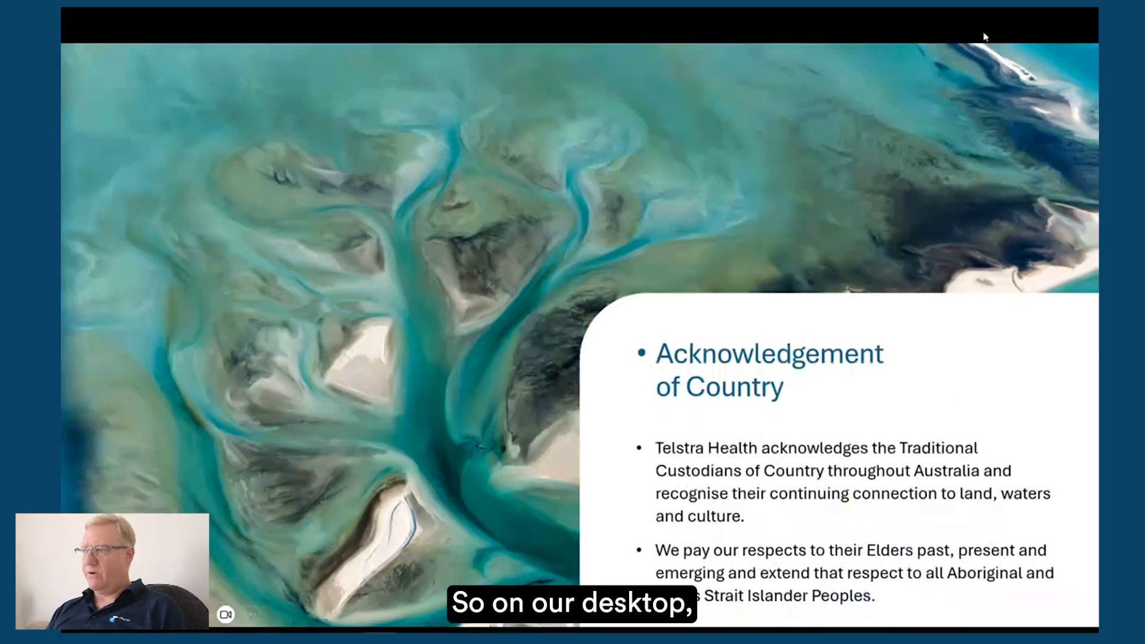
key(Escape)
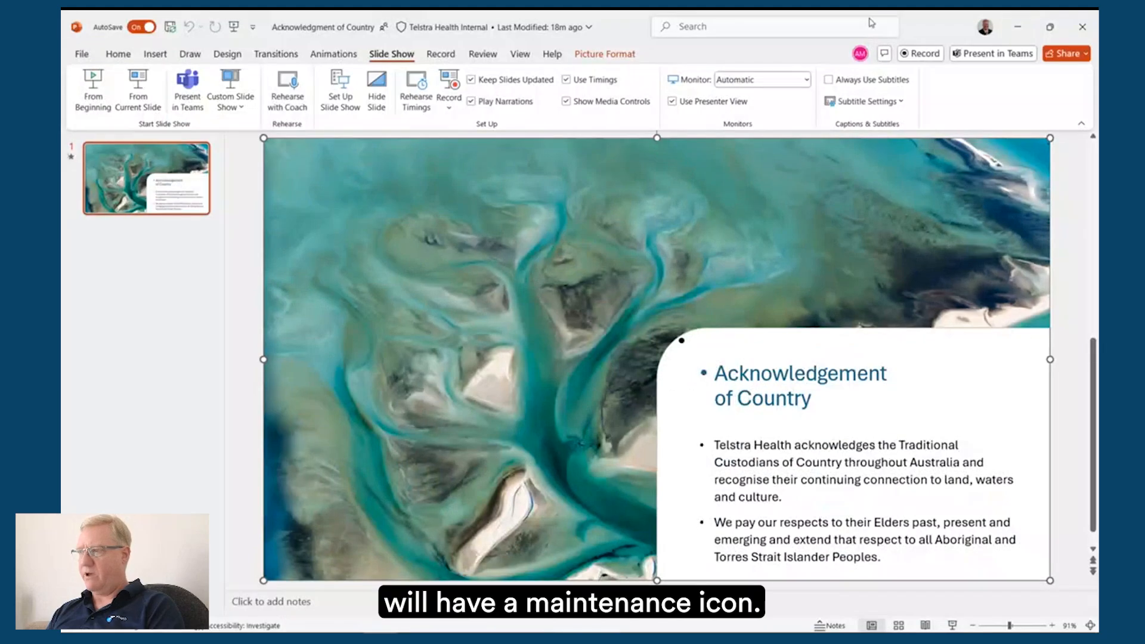
click(1018, 24)
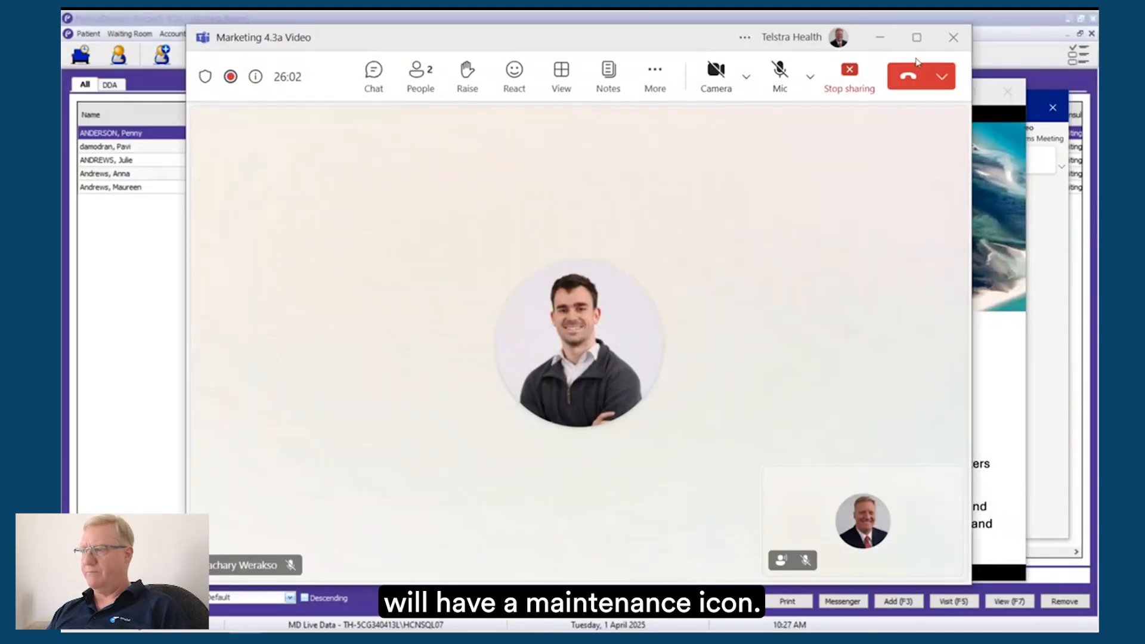
click(878, 37)
click(1068, 19)
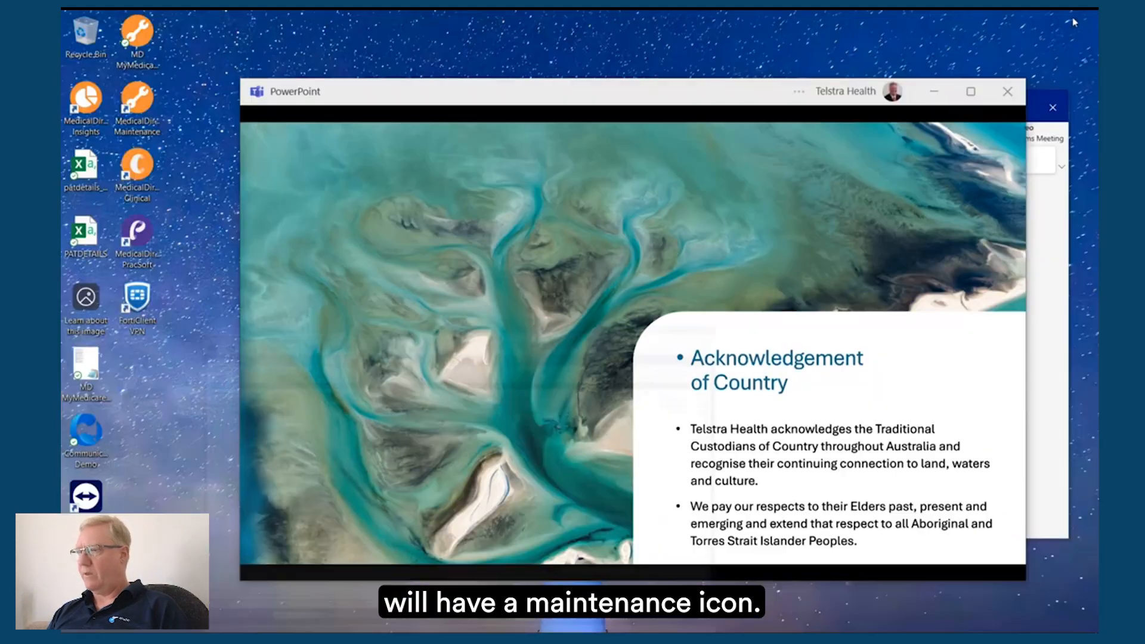
click(1007, 92)
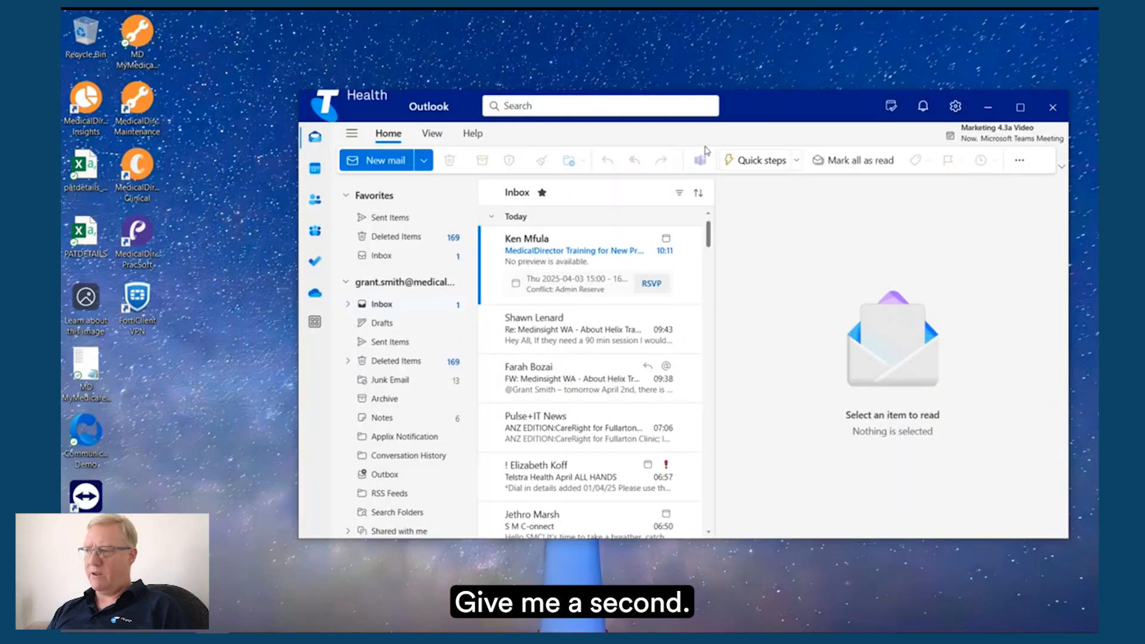
click(1051, 108)
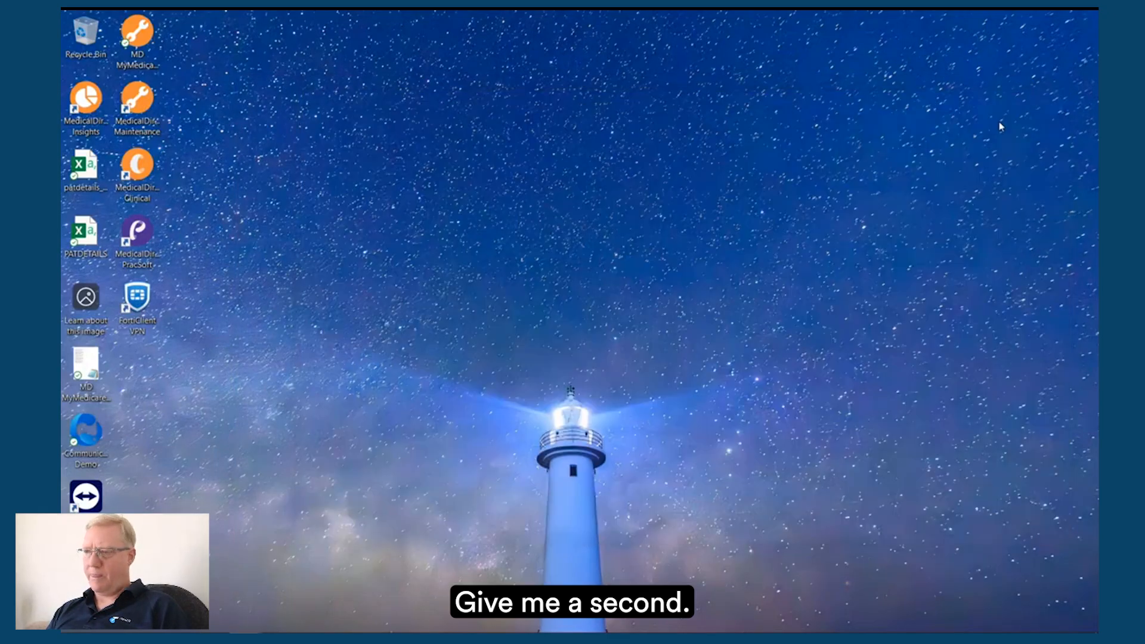
Step: Open MedicalDirector Maintenance from the desktop and show its common database tasks
click(137, 115)
double_click(137, 115)
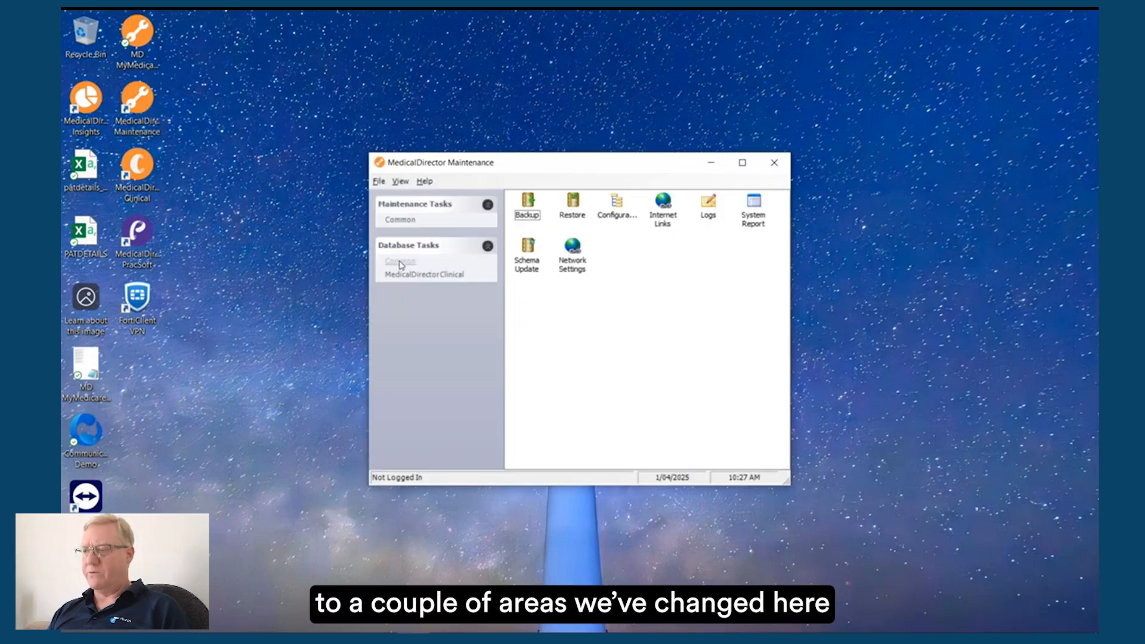
click(399, 262)
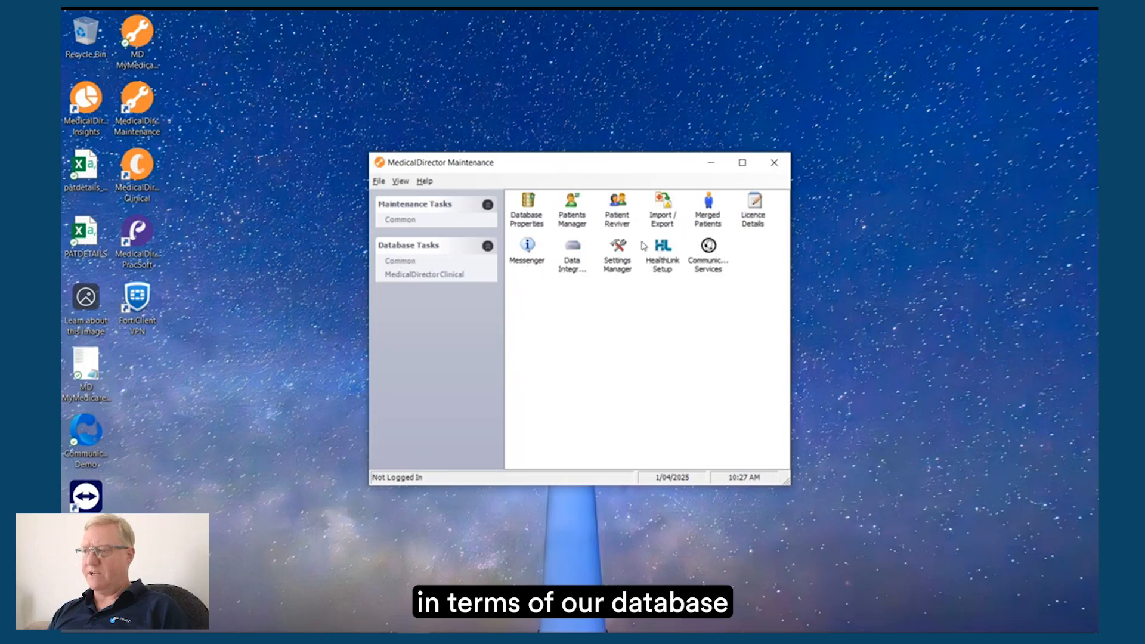
Step: Start Import/Export, log on to the MD Live Data configuration with the account password, and advance to the import or export choice
double_click(663, 214)
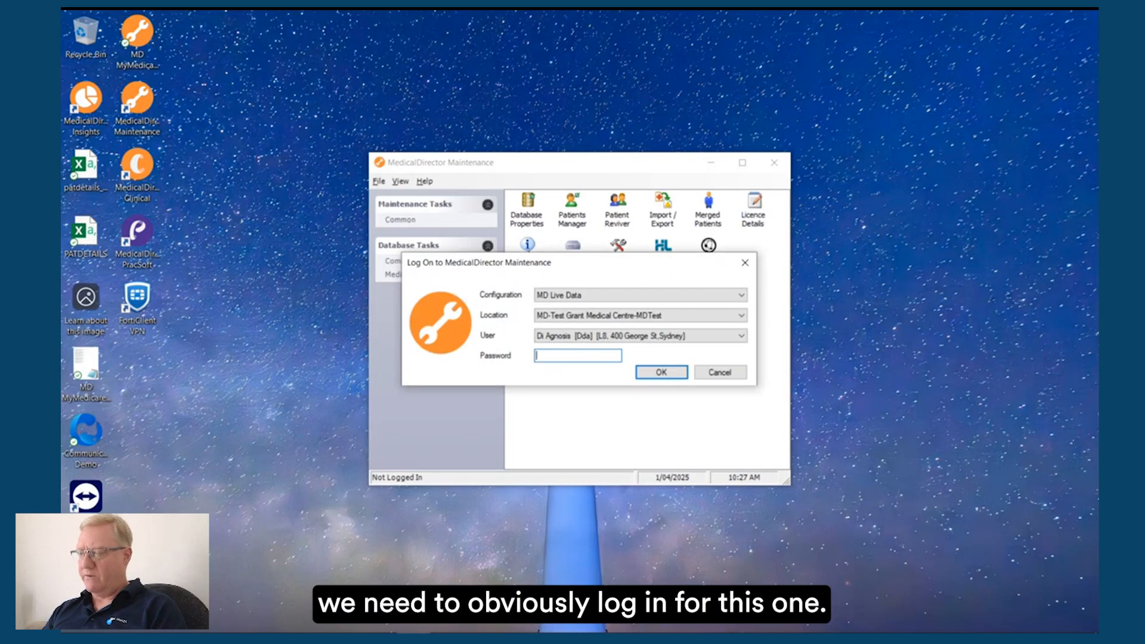
key(Return)
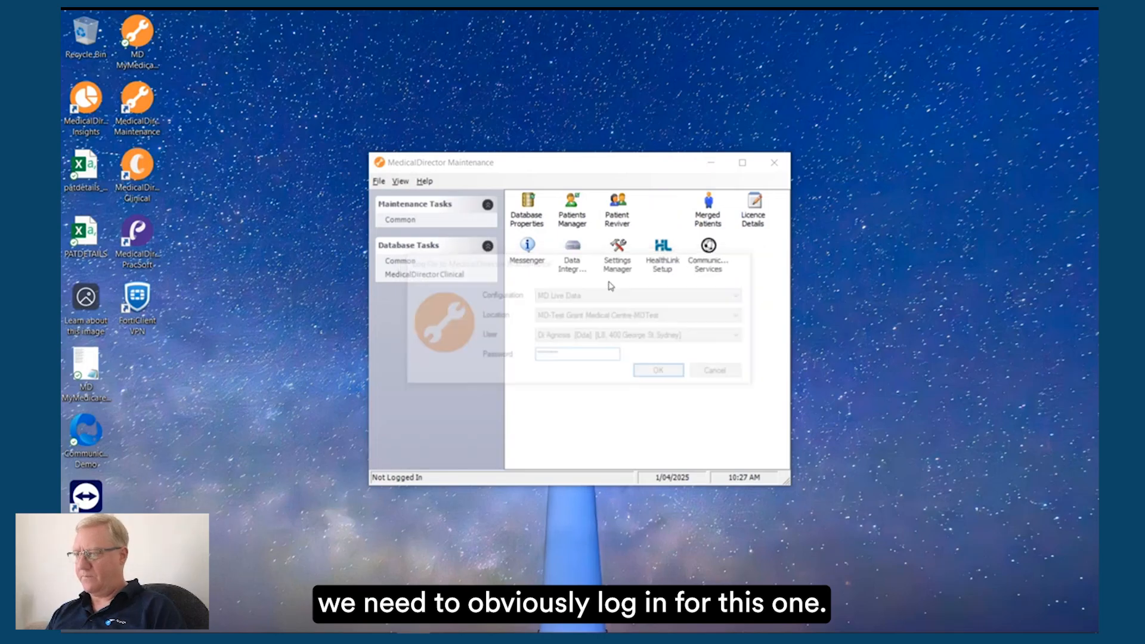
click(614, 453)
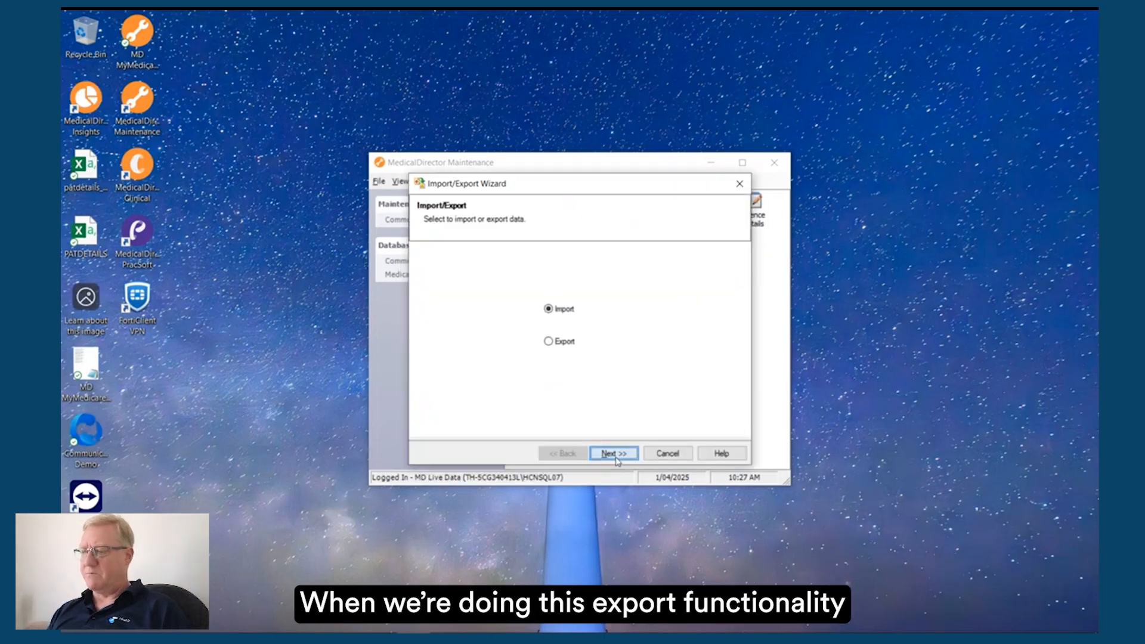
Step: Choose to export clinical data in PDF format and advance to the patient selection
click(561, 344)
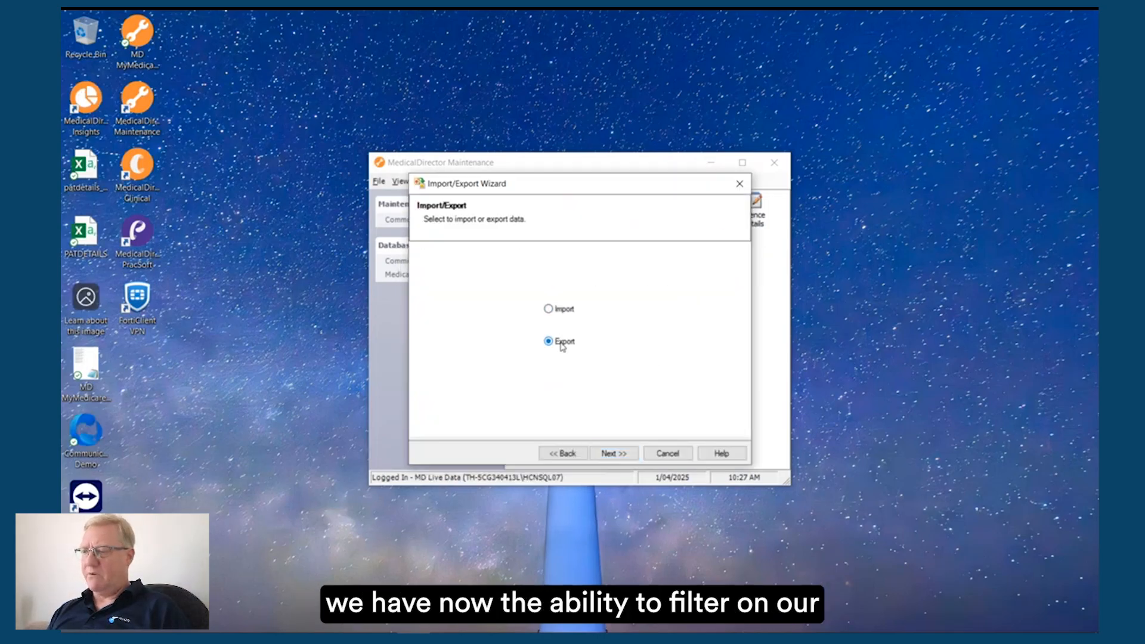
click(617, 455)
click(532, 352)
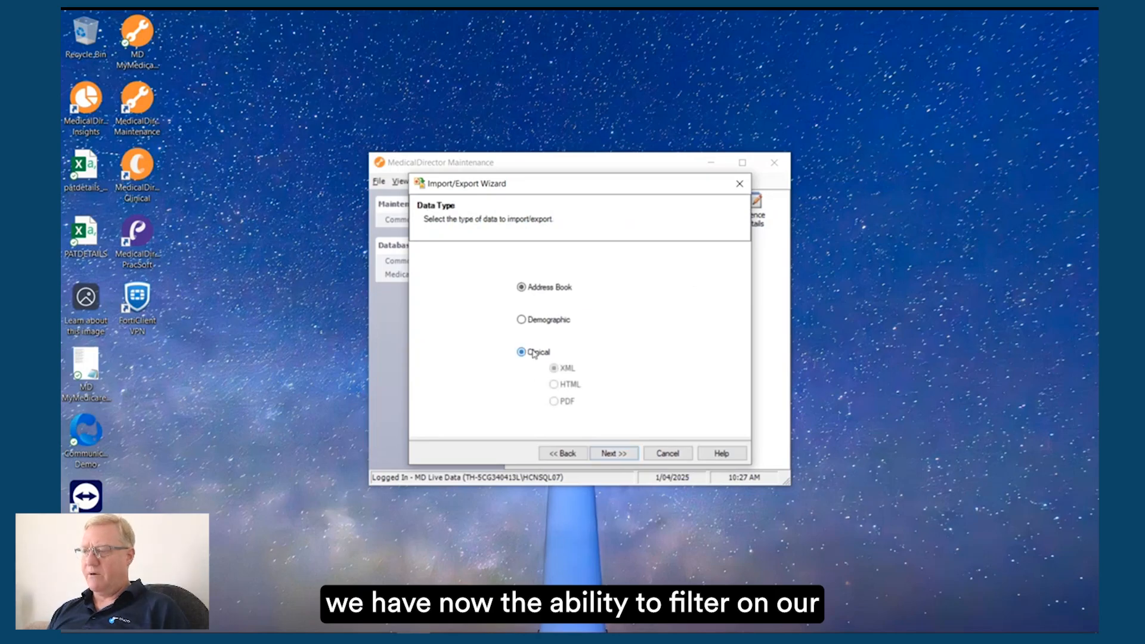
click(554, 403)
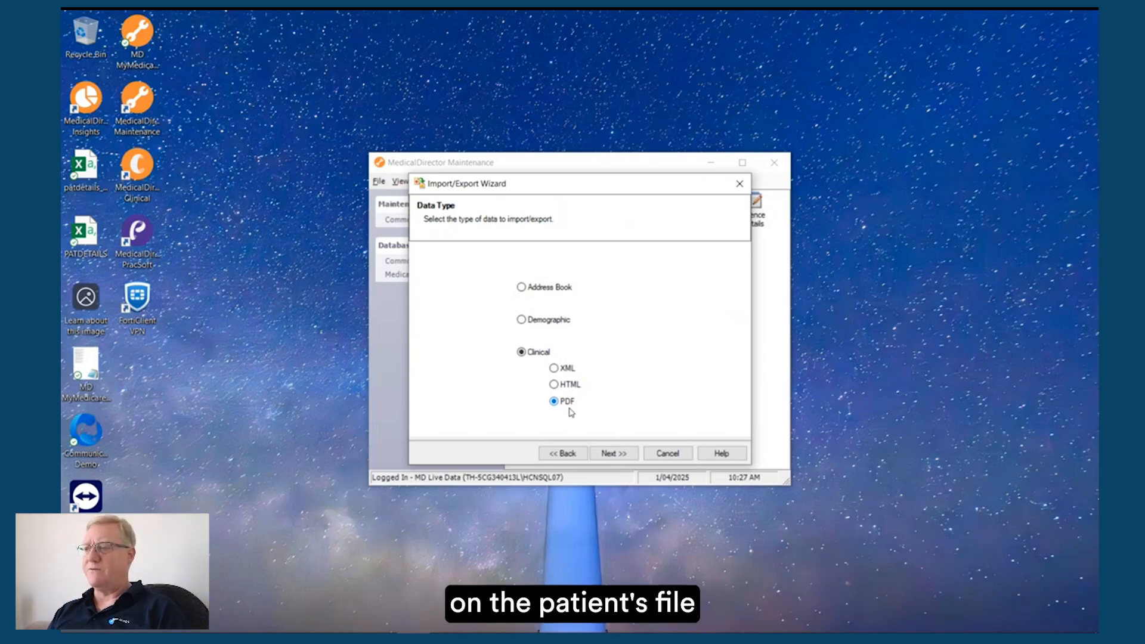
click(614, 456)
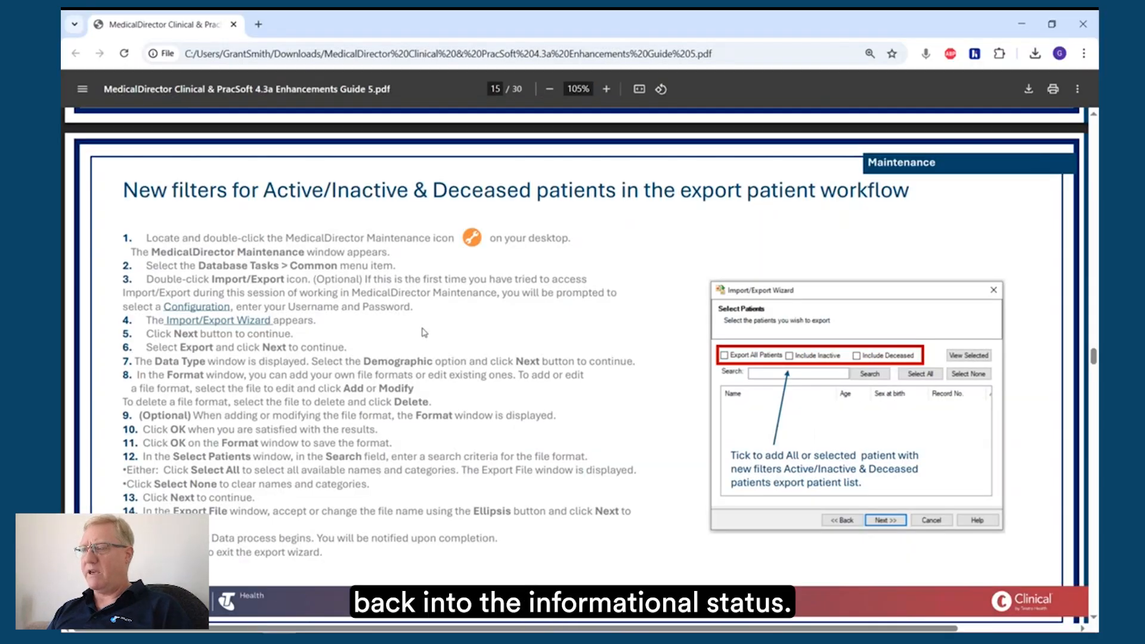
Step: Read the enhancements guide from the imported patient status message to the Smart Visual Dashboard button page
scroll(423, 332, down, 8)
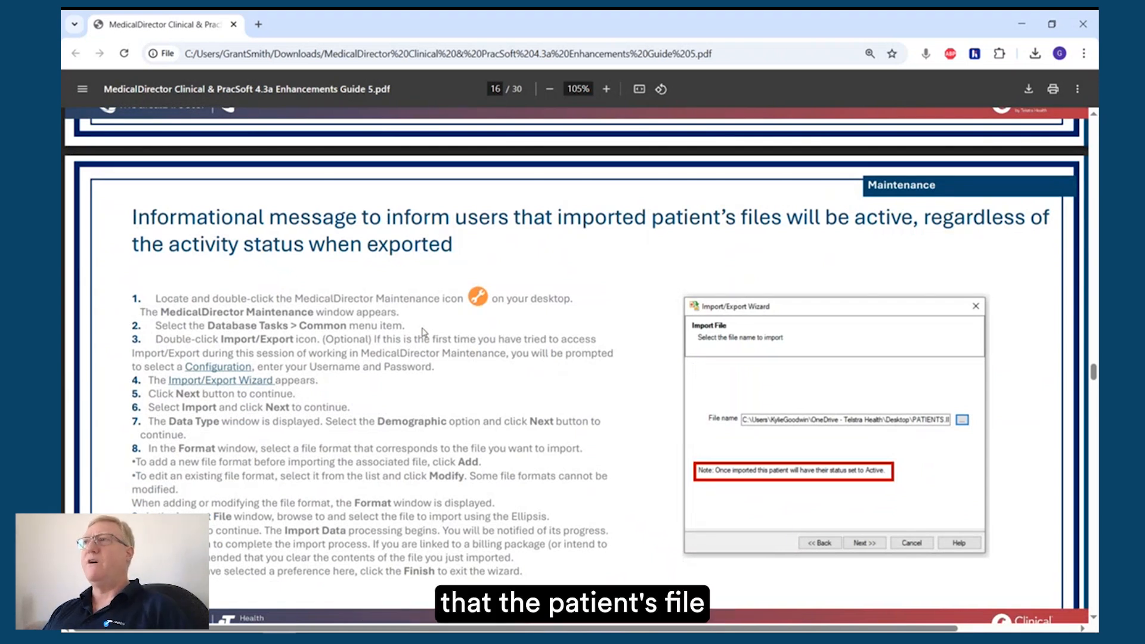
scroll(424, 332, down, 1)
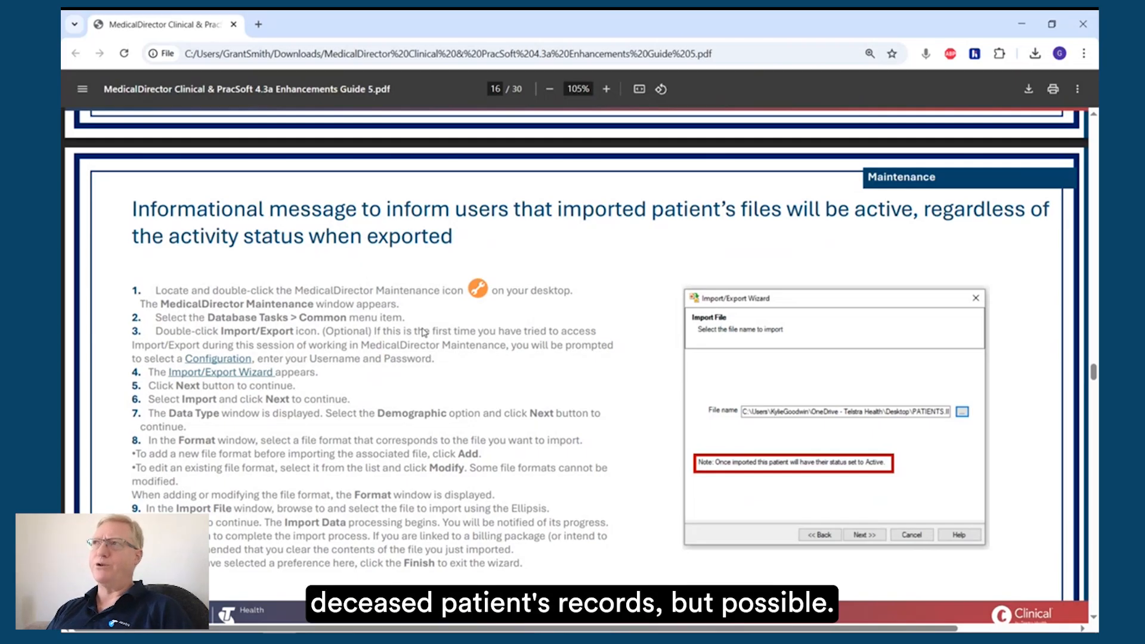
scroll(424, 332, down, 7)
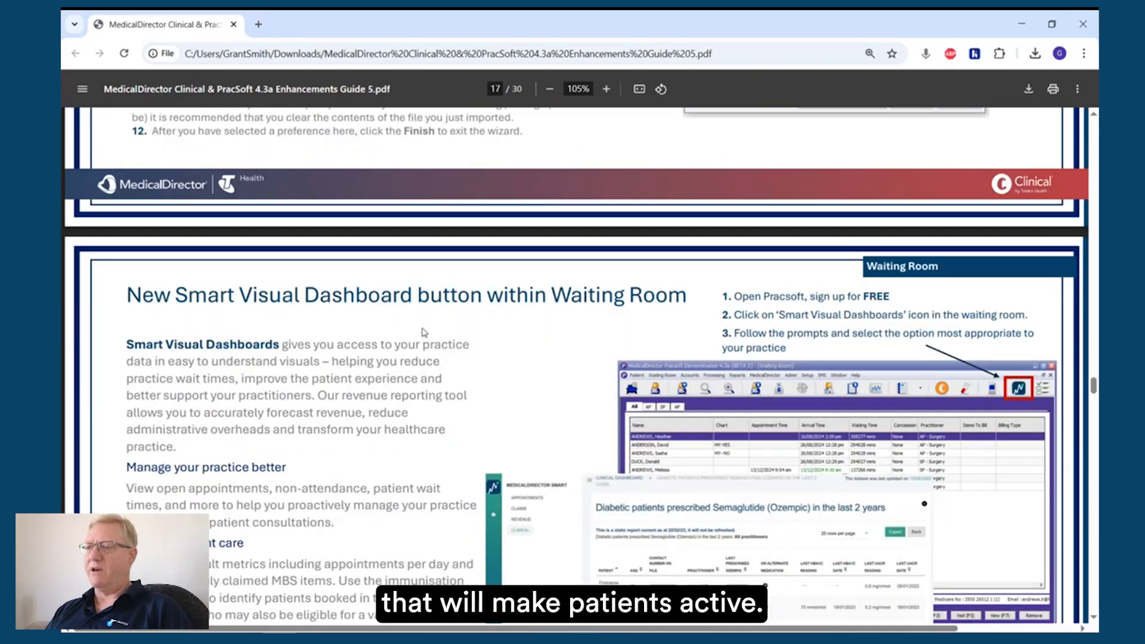
scroll(424, 332, down, 2)
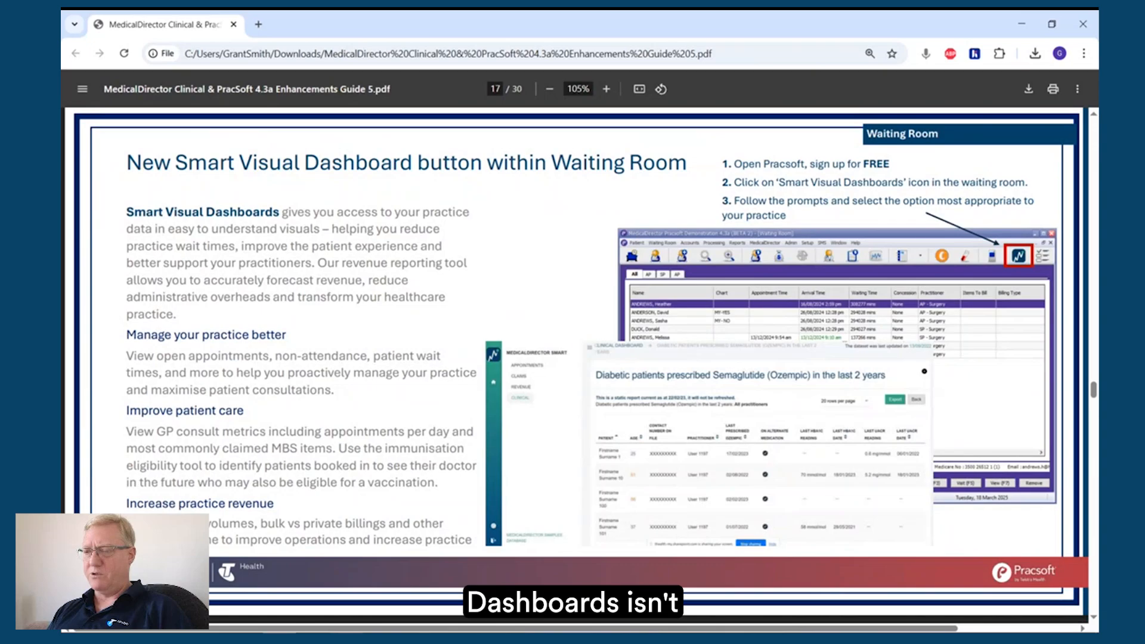
Step: Switch to PracSoft, open the Smart Visual Dashboards site from the Waiting Room, and close its login page
key(alt+Tab)
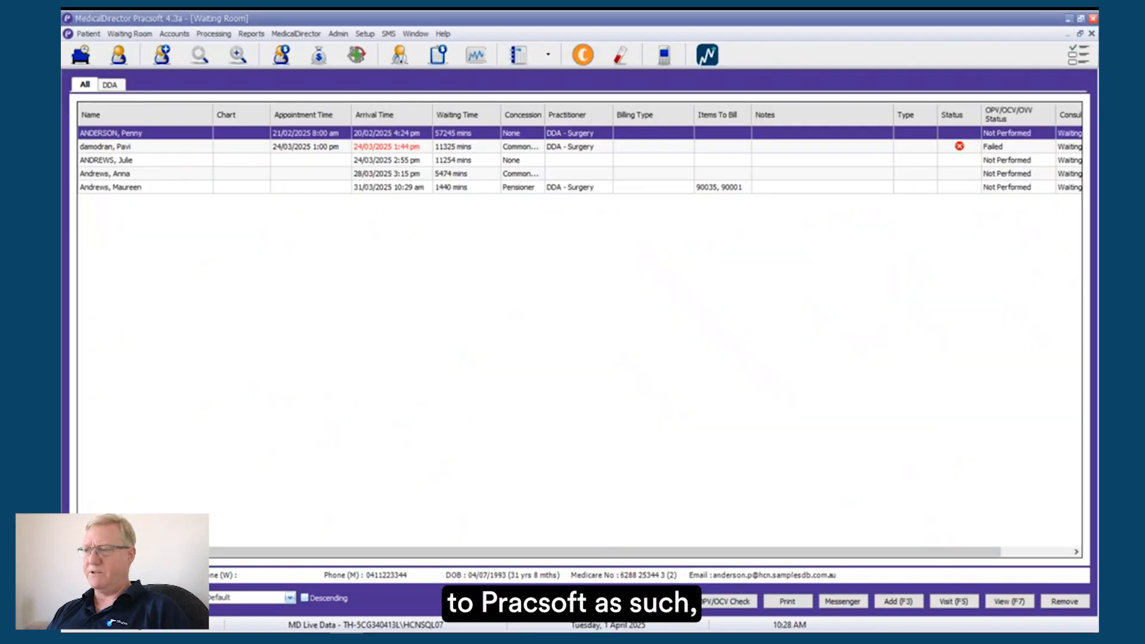
click(706, 56)
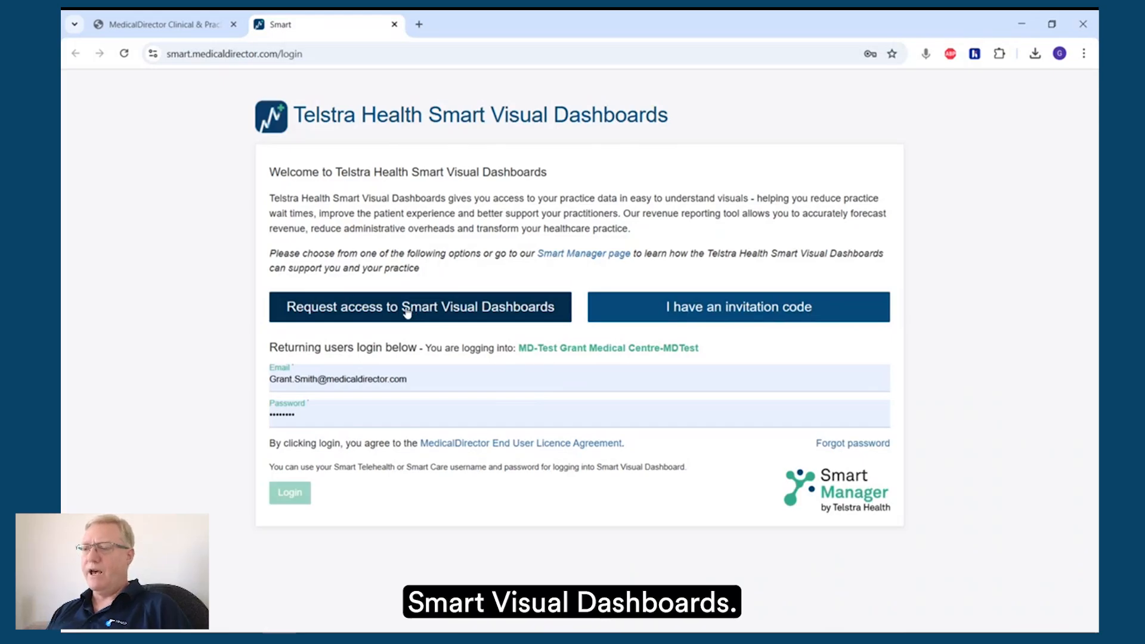
click(394, 24)
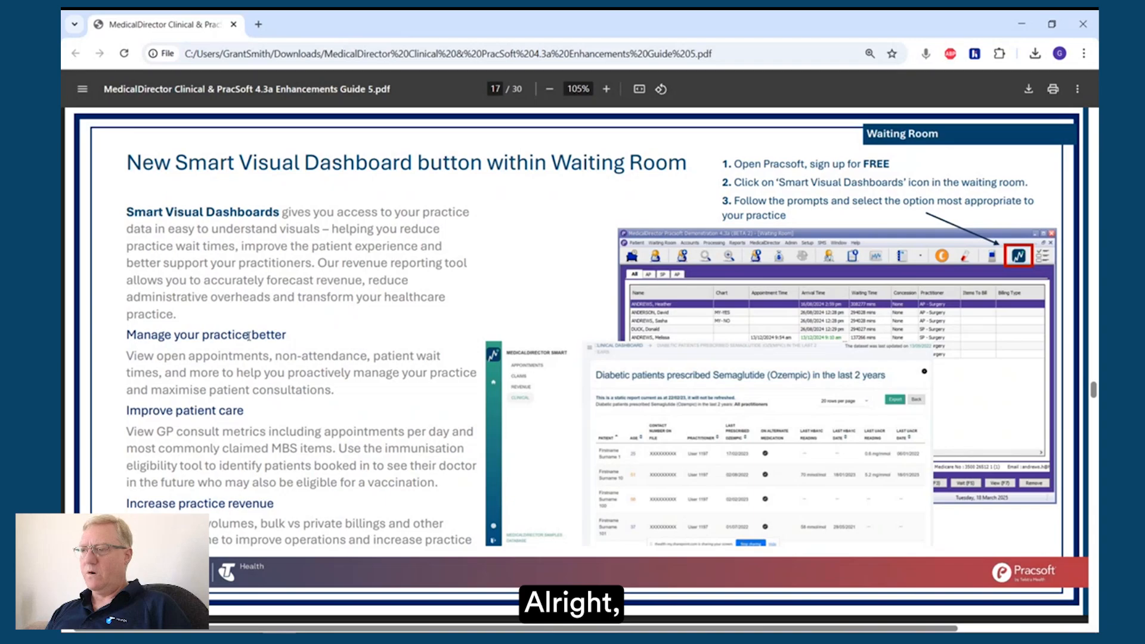
Step: Show the guide's page on adding a mobile number and opting into SMS, and return to the PracSoft Waiting Room
scroll(343, 290, down, 2)
scroll(343, 290, down, 10)
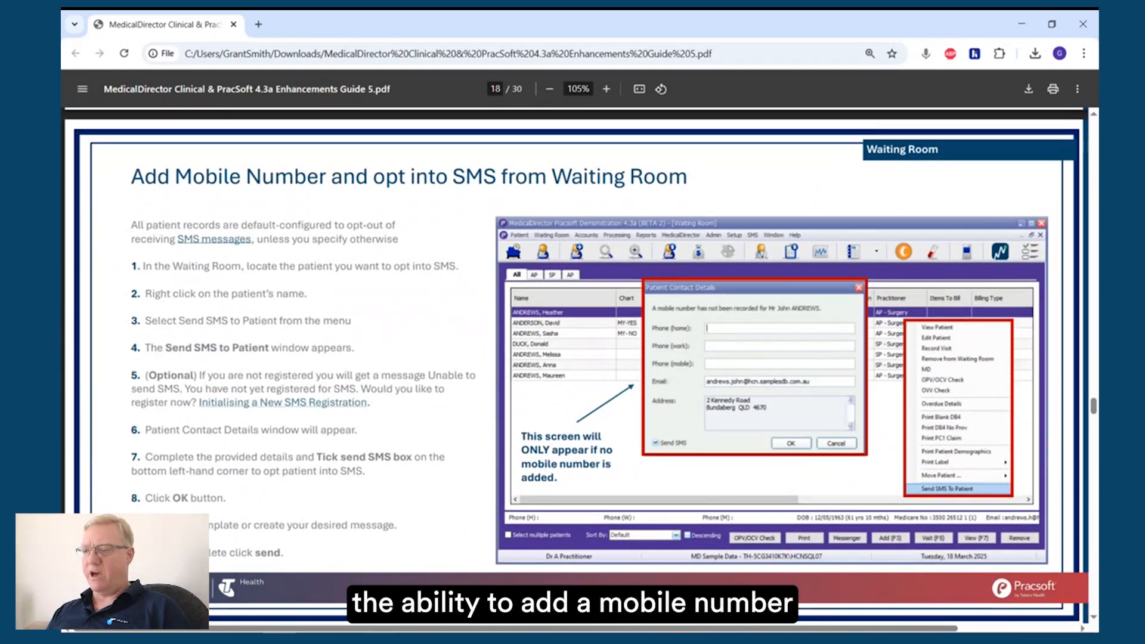
mouse_move(345, 637)
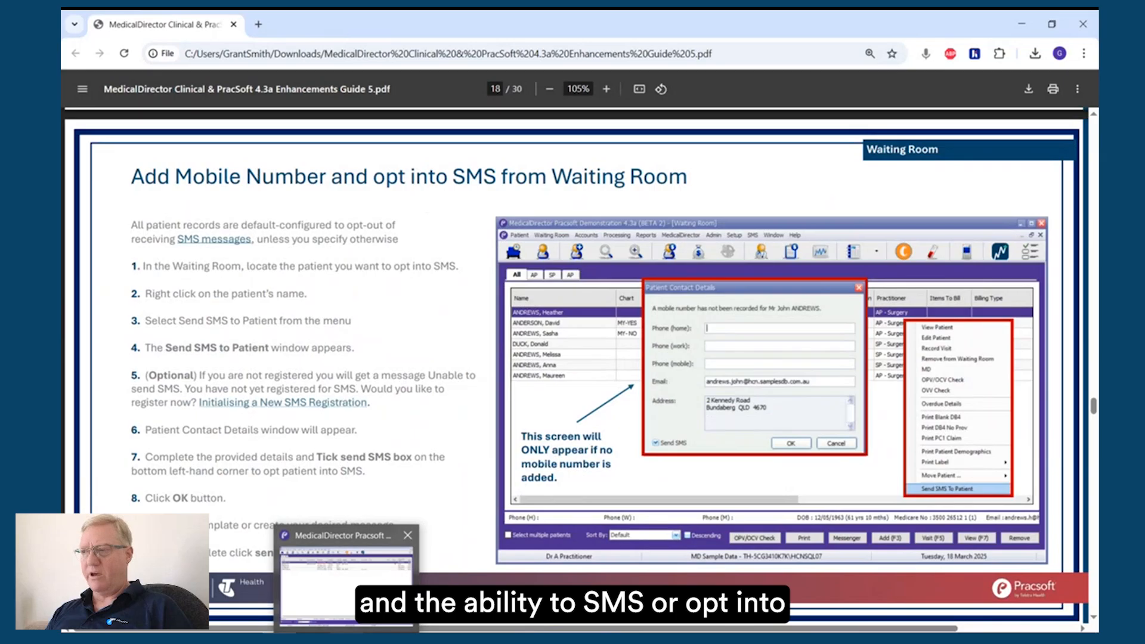
mouse_move(346, 587)
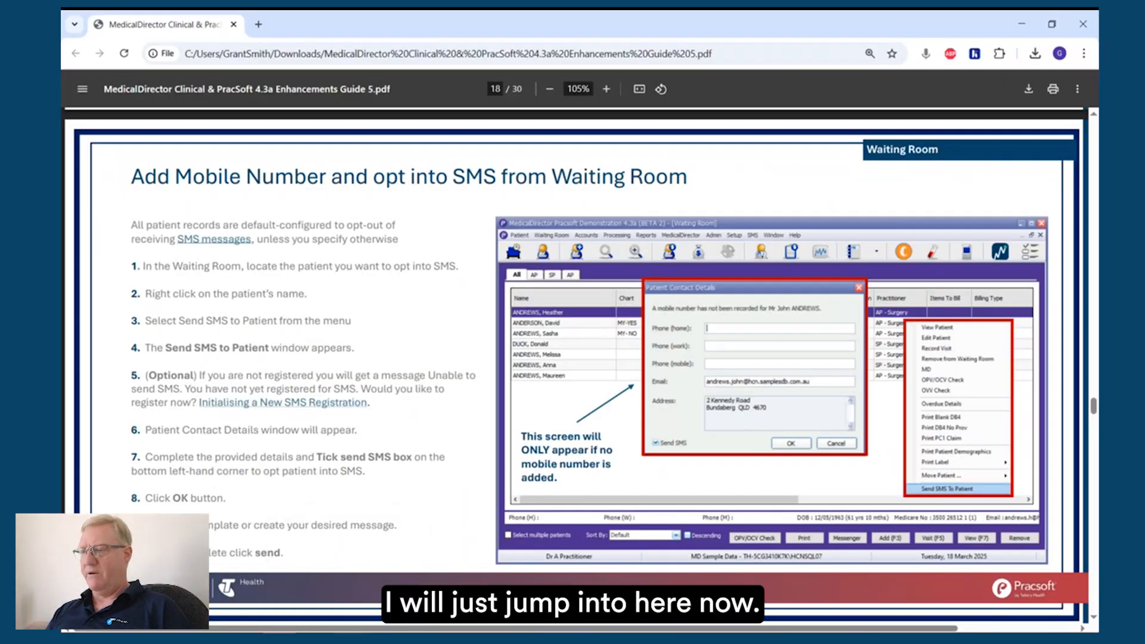
click(346, 636)
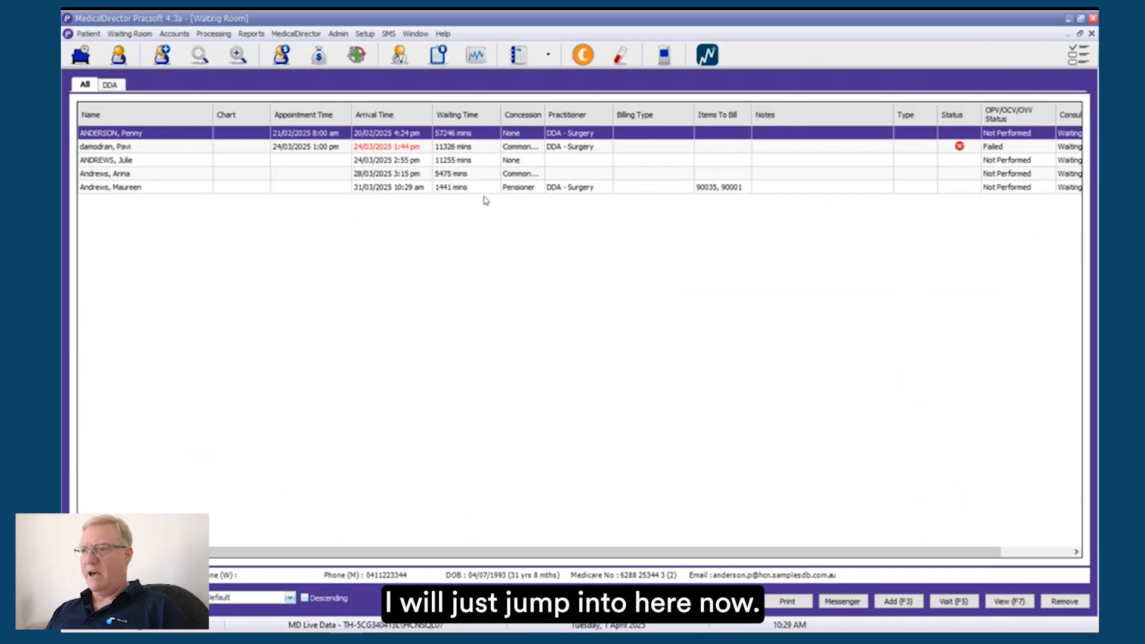
Step: Edit the details of the last patient in the Waiting Room list and clear the mobile number
click(319, 188)
right_click(319, 191)
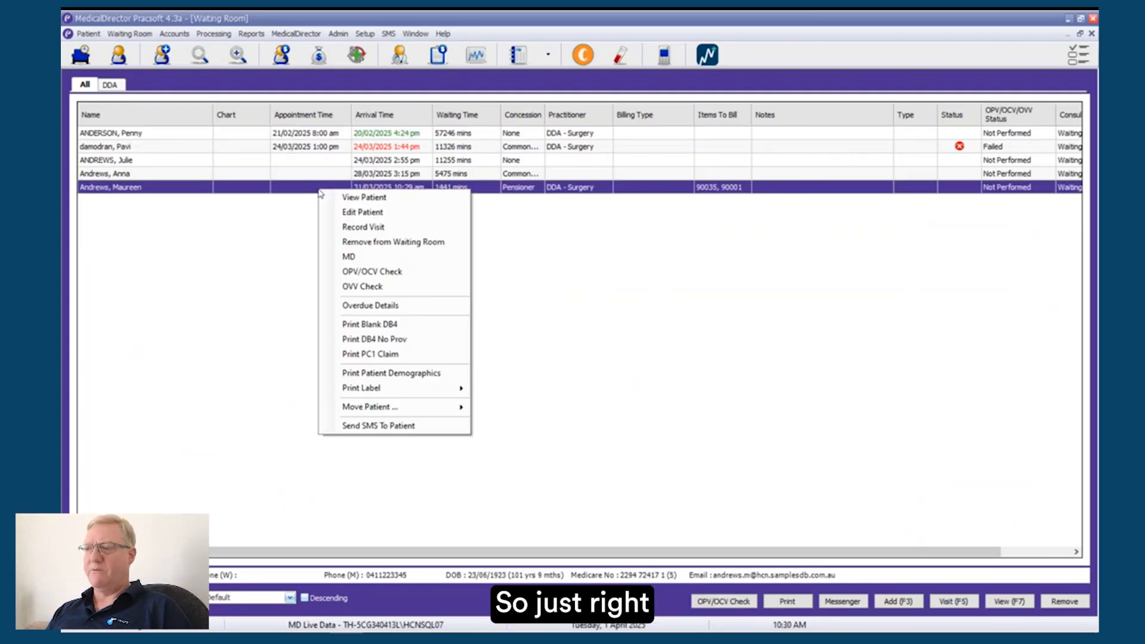
click(358, 209)
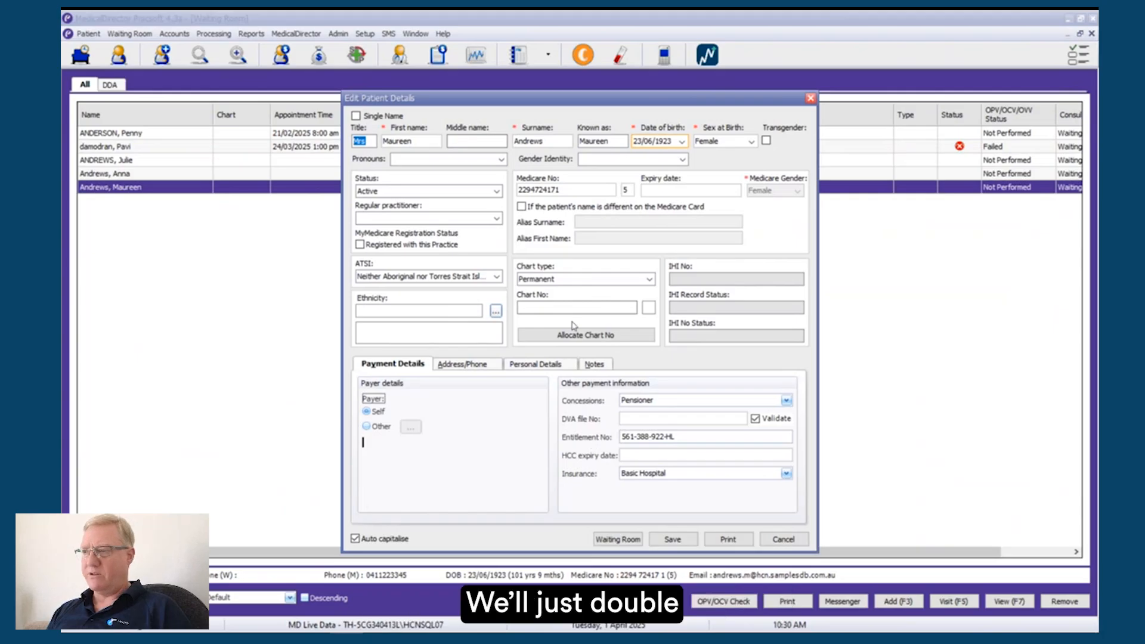
click(476, 365)
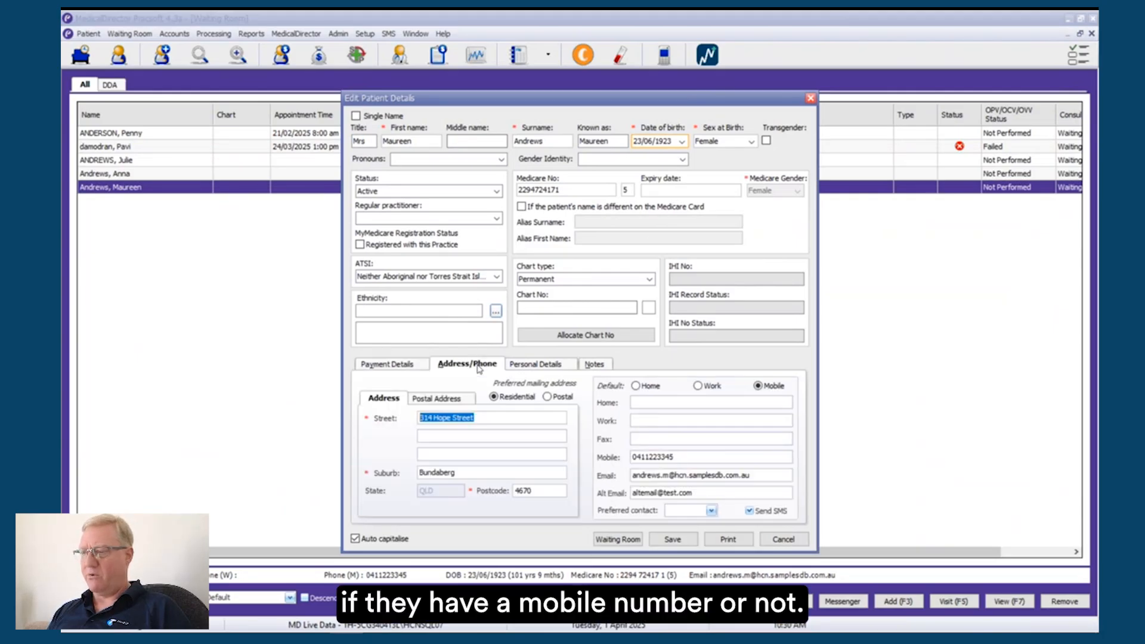
click(703, 458)
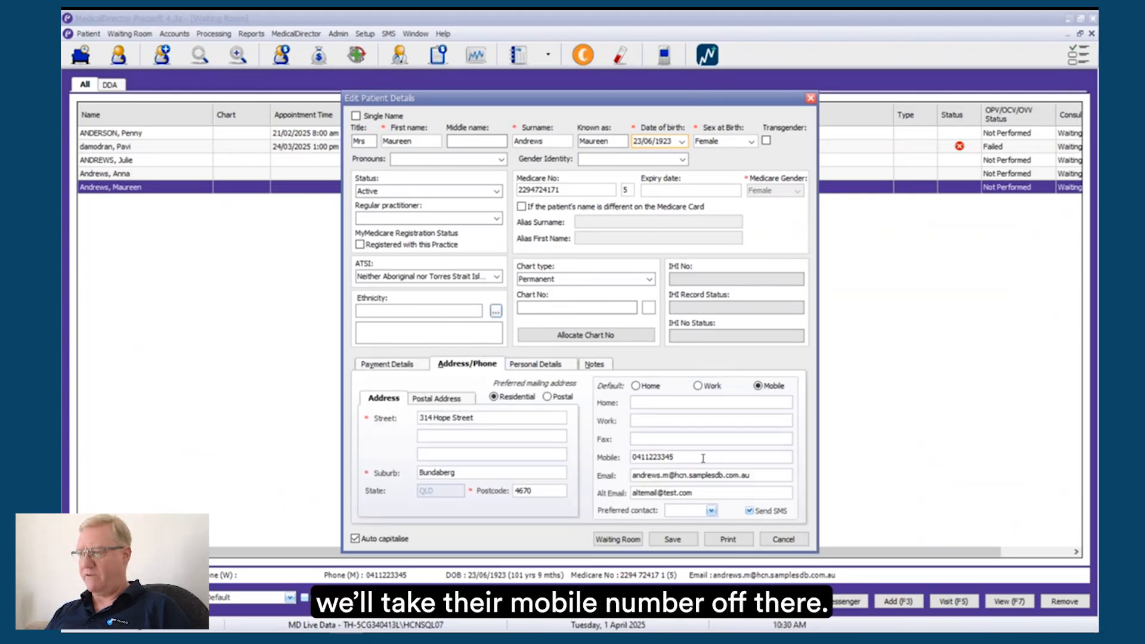
key(BackSpace)
key(BackSpace)
key(BackSpace)
key(BackSpace)
key(BackSpace)
key(BackSpace)
key(BackSpace)
key(BackSpace)
key(BackSpace)
key(BackSpace)
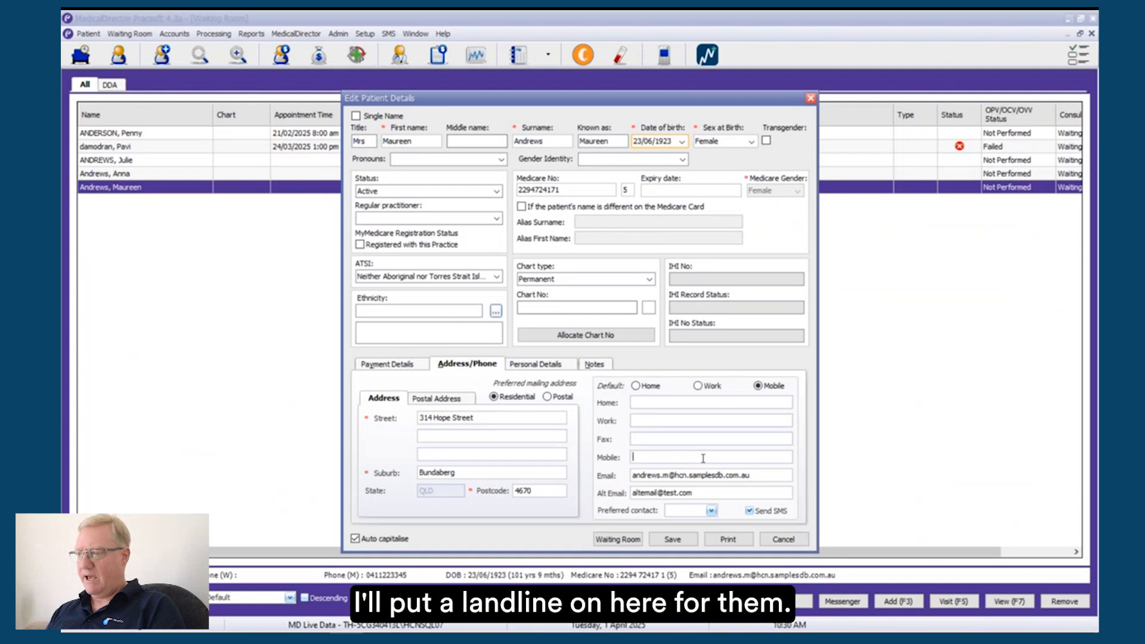
Step: Enter the patient's home phone number and save the patient details
click(660, 407)
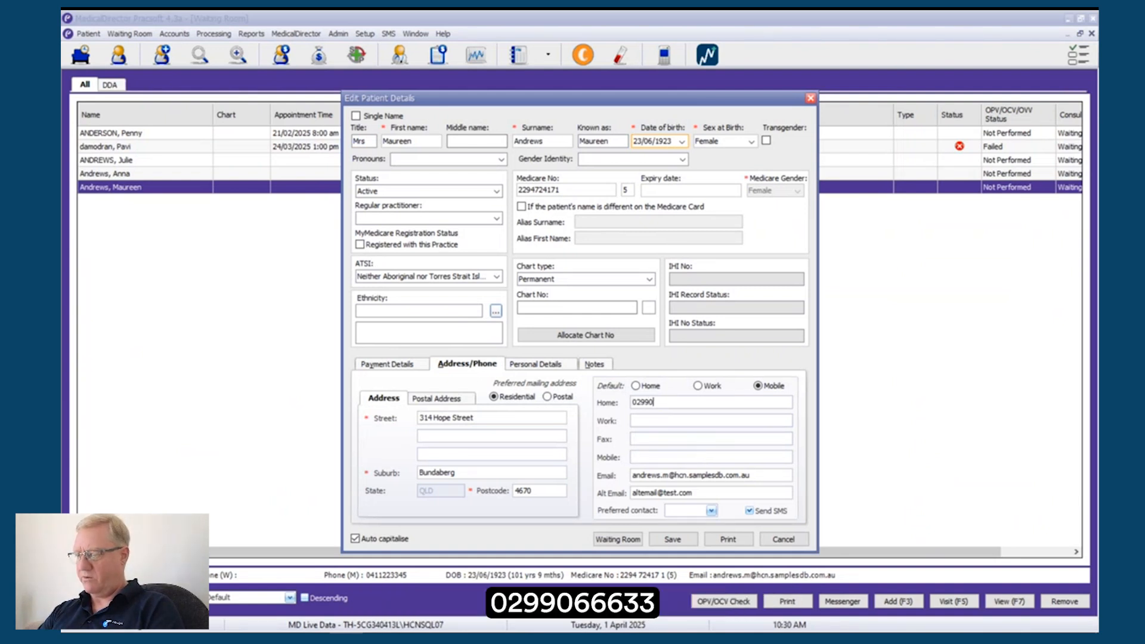
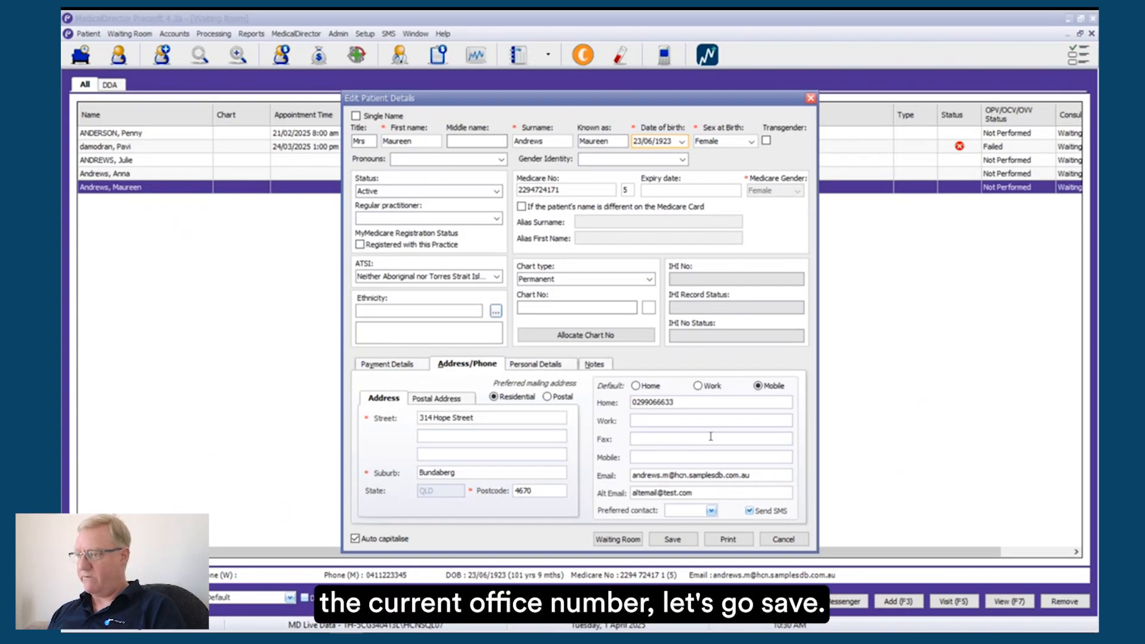
click(673, 539)
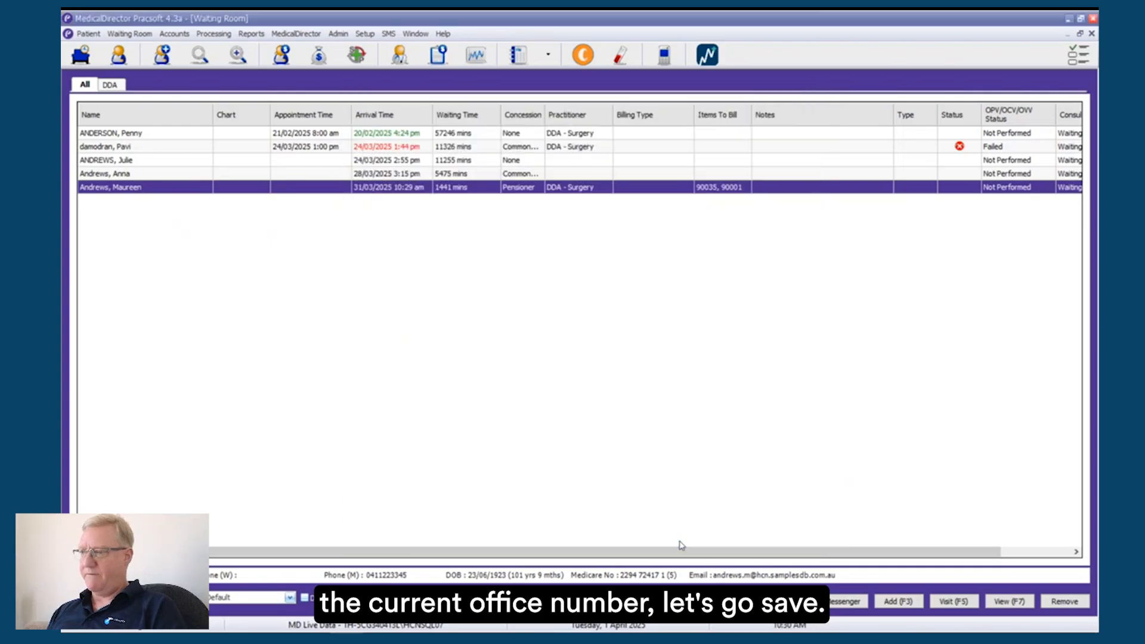
Step: Try to send an SMS to the edited patient from the Waiting Room and accept registering for SMS
right_click(402, 191)
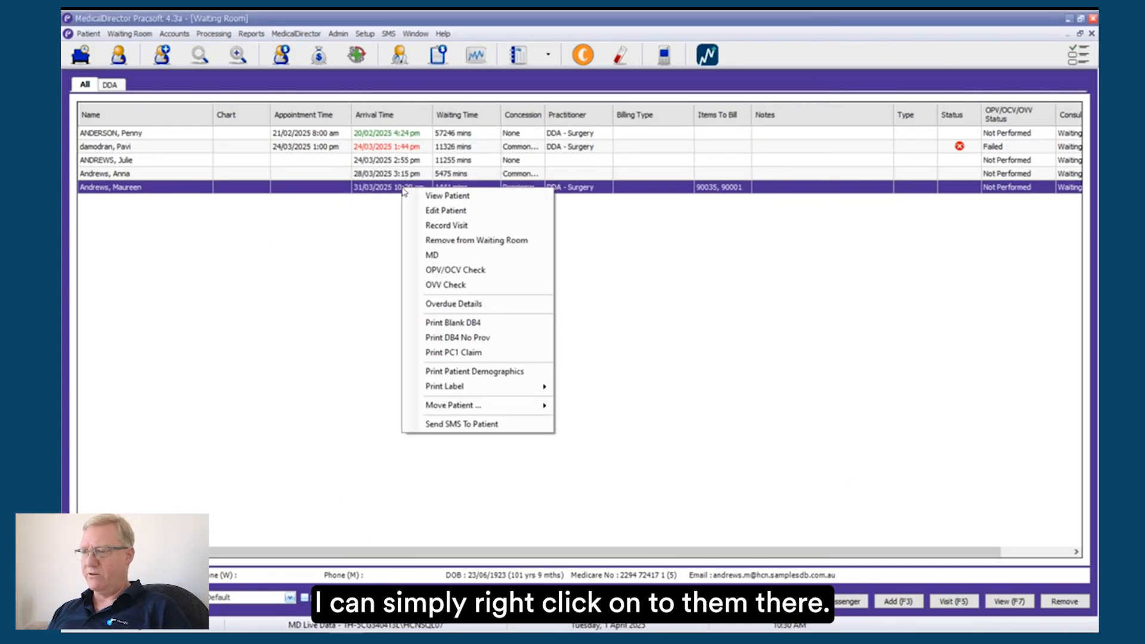
click(486, 425)
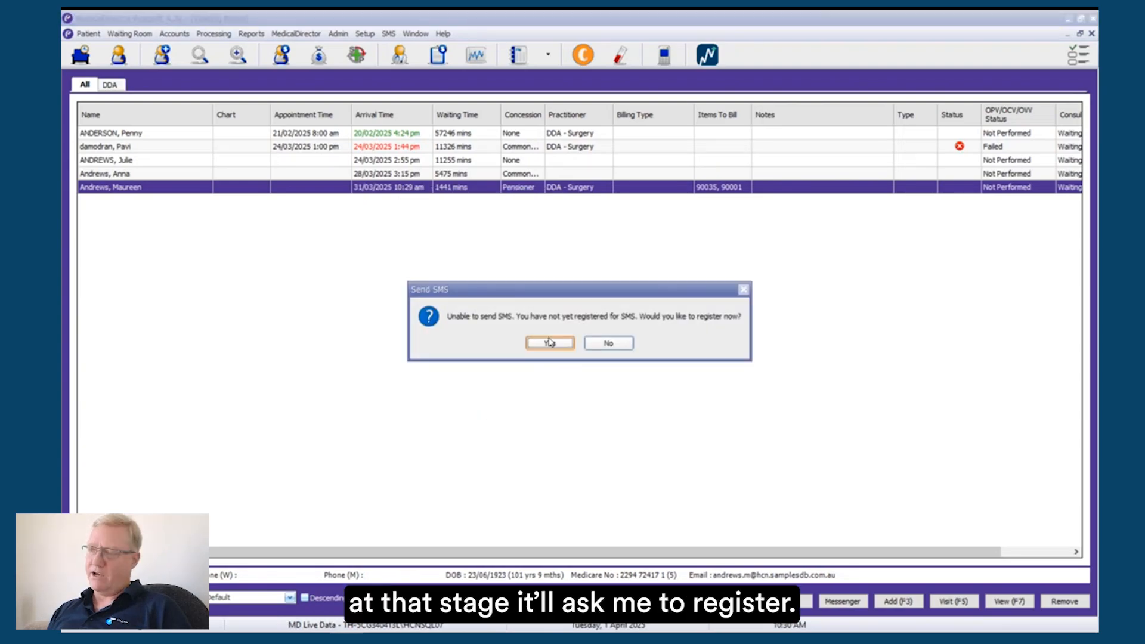
click(550, 342)
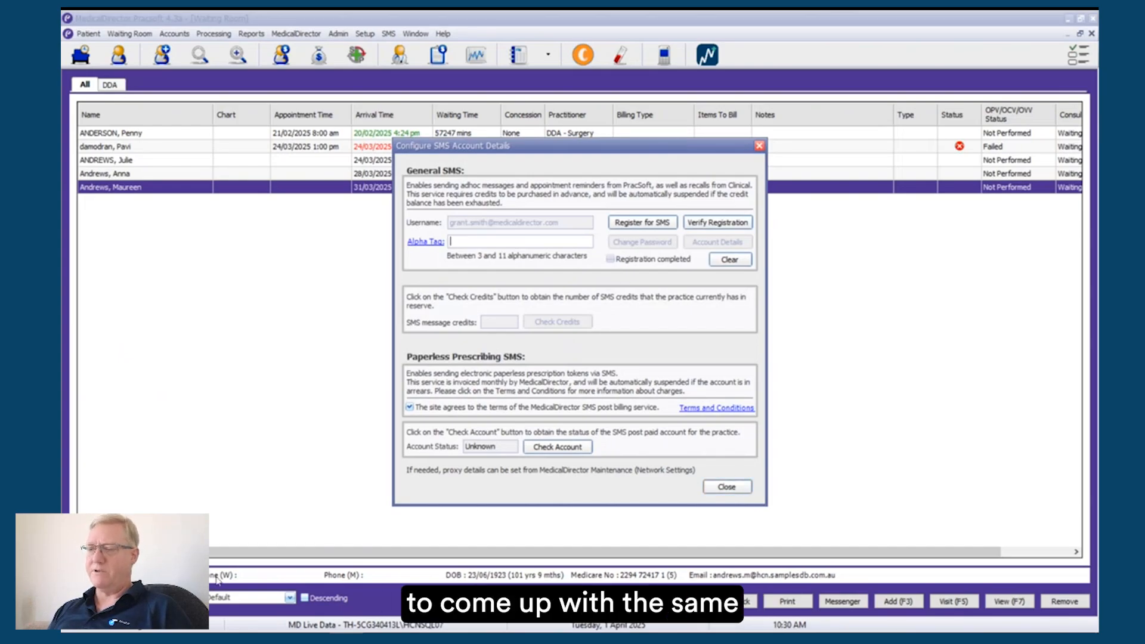
Step: Return to the enhancements guide and show the page on SMS templates available from the Waiting Room
click(263, 635)
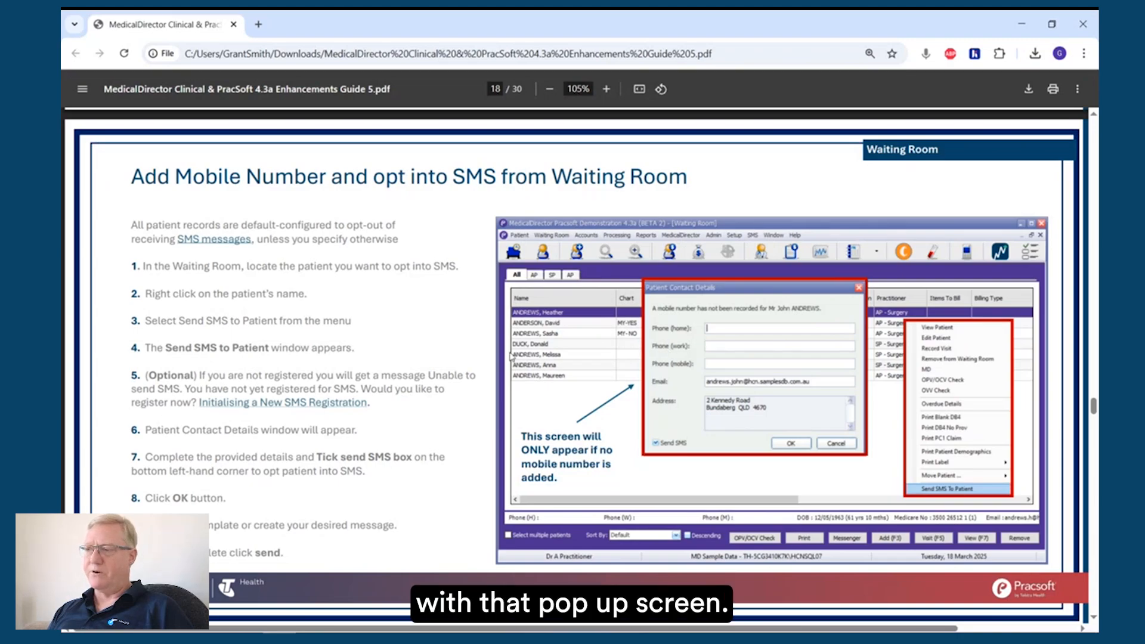
scroll(390, 361, down, 6)
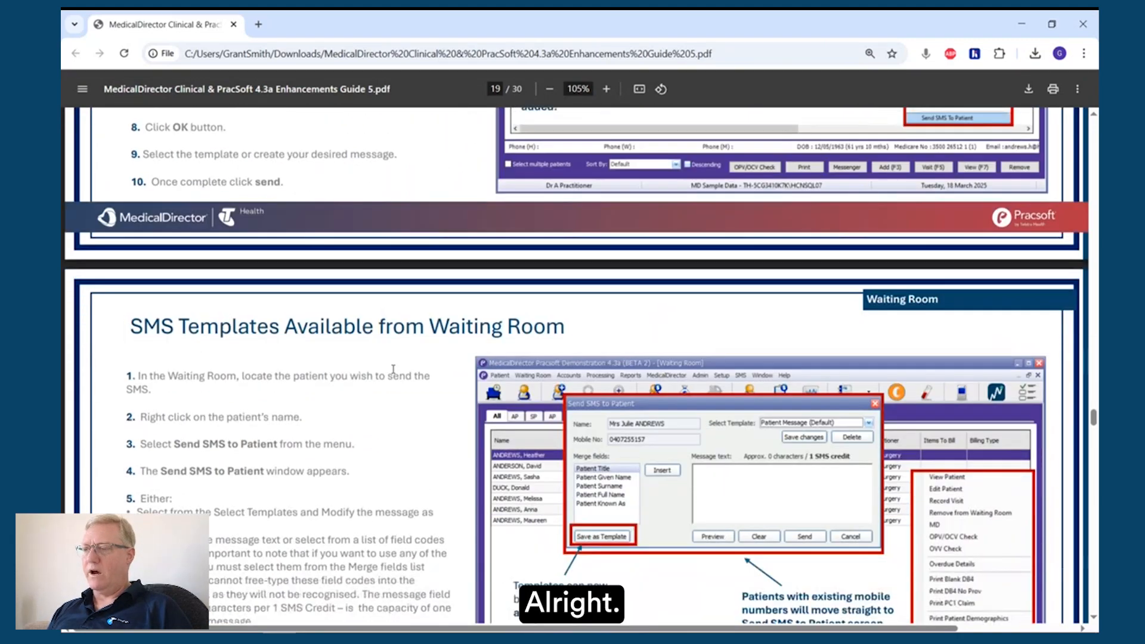
scroll(393, 369, down, 3)
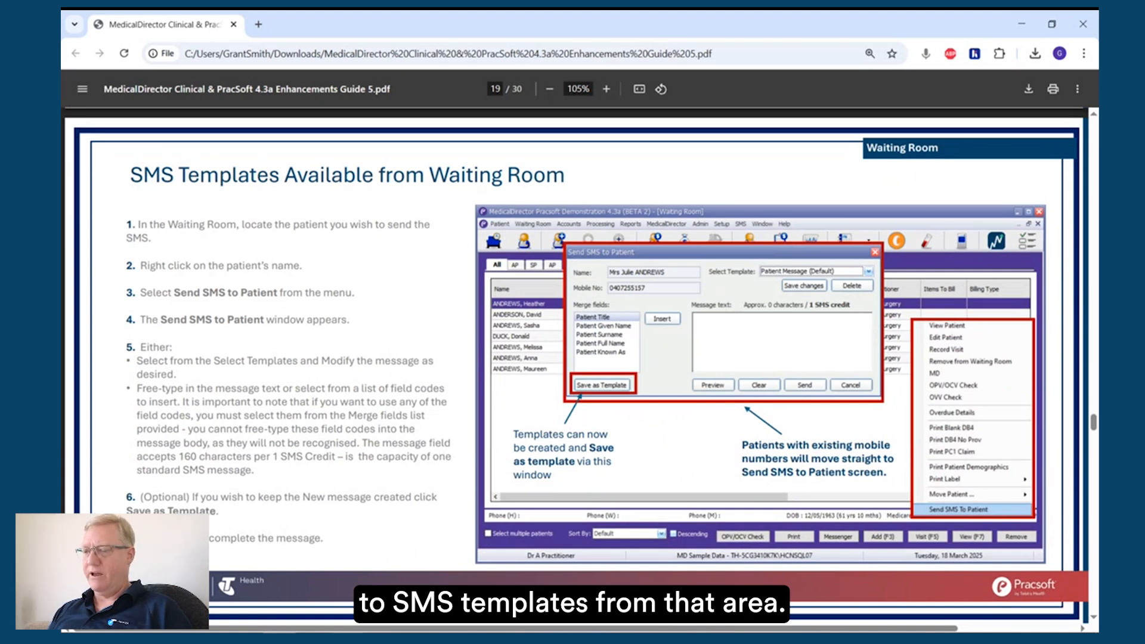
Step: Switch to PracSoft, dismiss the open SMS account details, and view the Configure SMS Account settings again before closing them
key(alt+Tab)
click(740, 486)
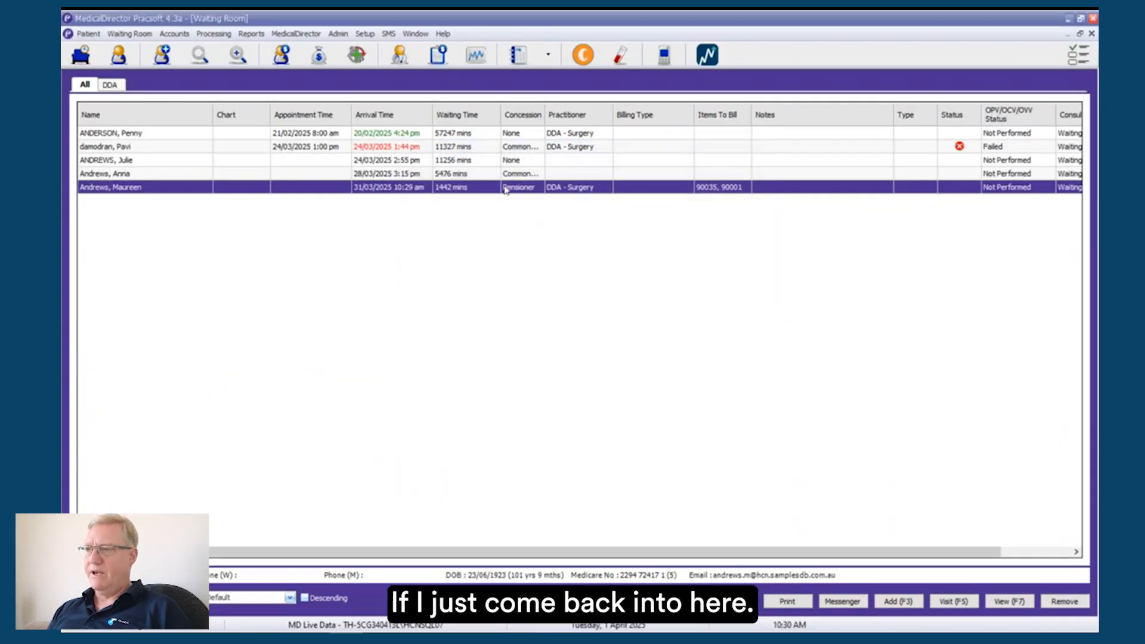
click(389, 33)
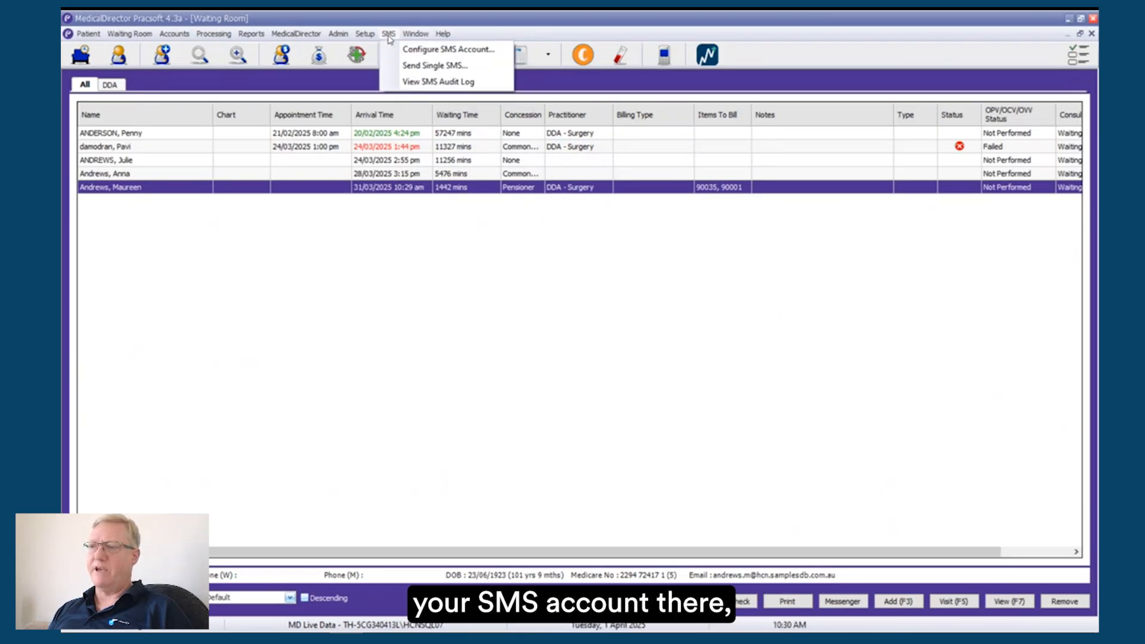
click(412, 49)
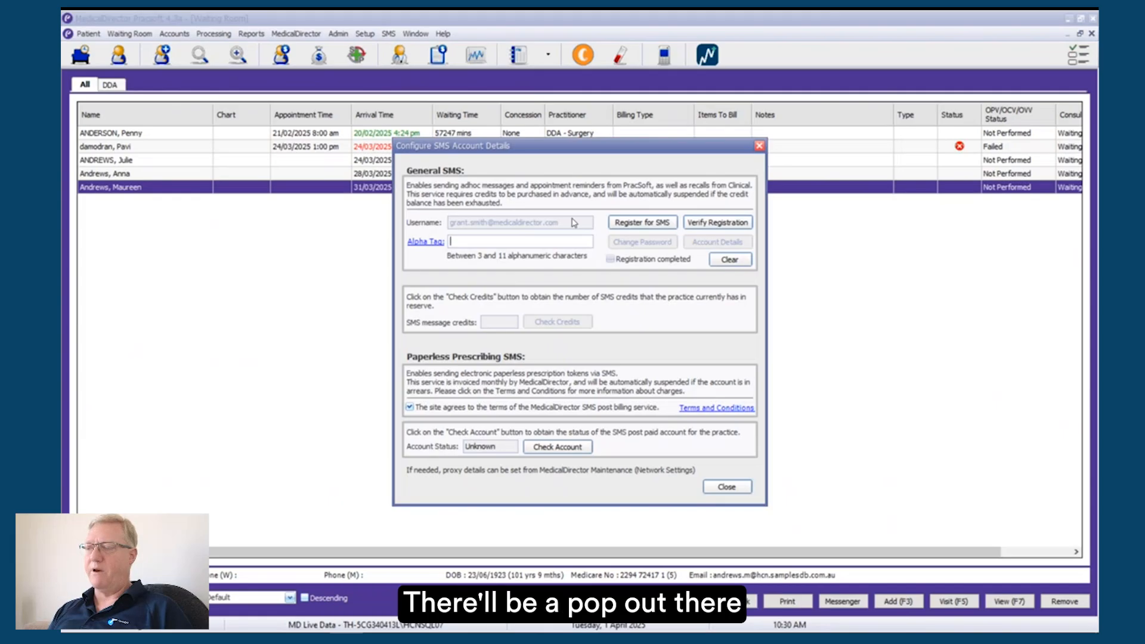
click(745, 486)
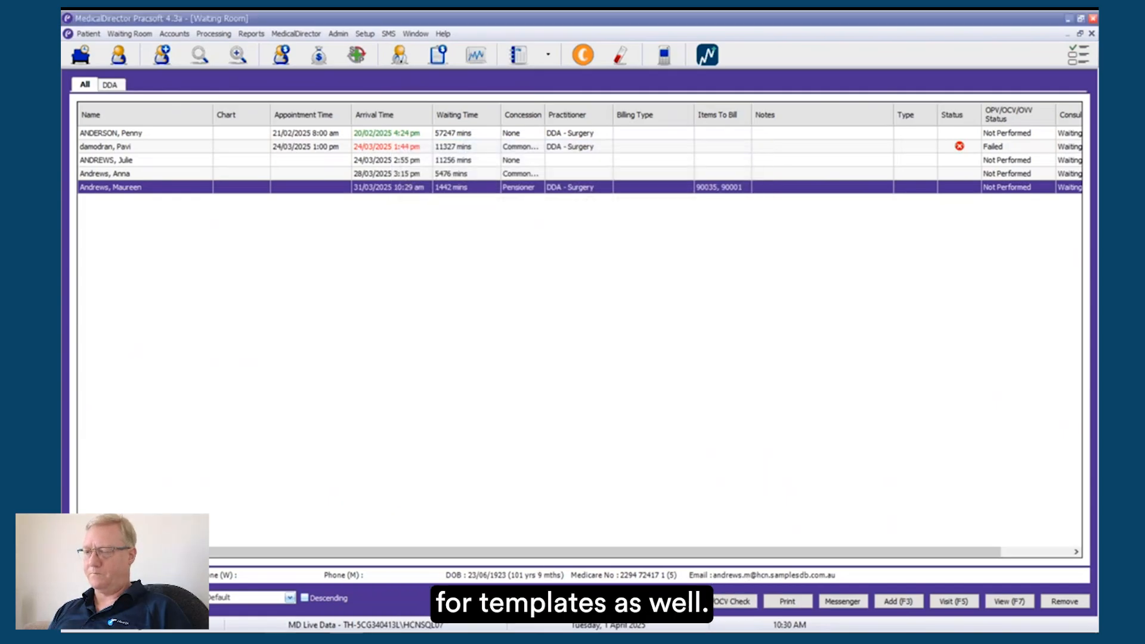
Step: Switch back to the guide and show the page on customising printed columns on the Waiting Room List
key(alt+Tab)
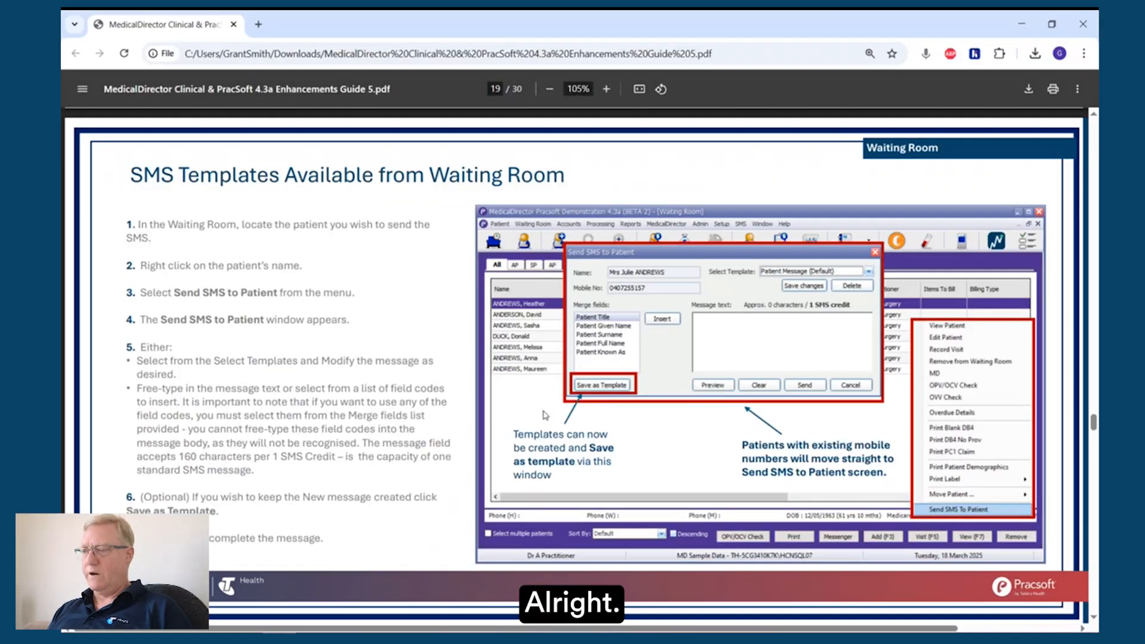
scroll(544, 418, down, 5)
scroll(544, 418, down, 3)
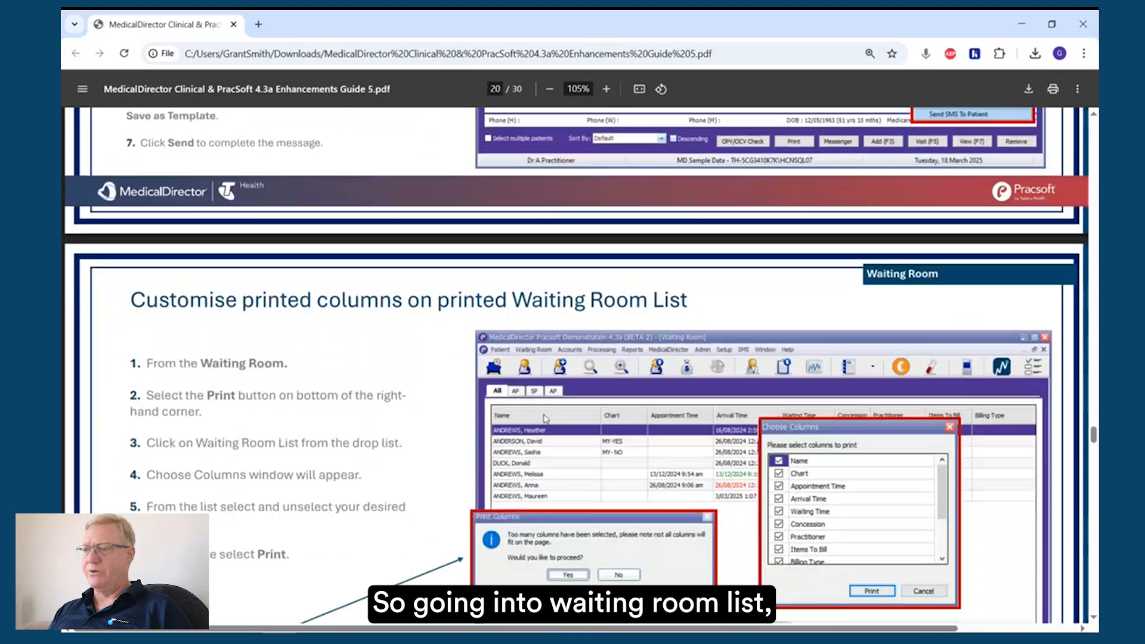
Step: Read the guide's printed columns page, switch to PracSoft, view the column choices for printing the Waiting Room List, and cancel printing
scroll(544, 418, down, 2)
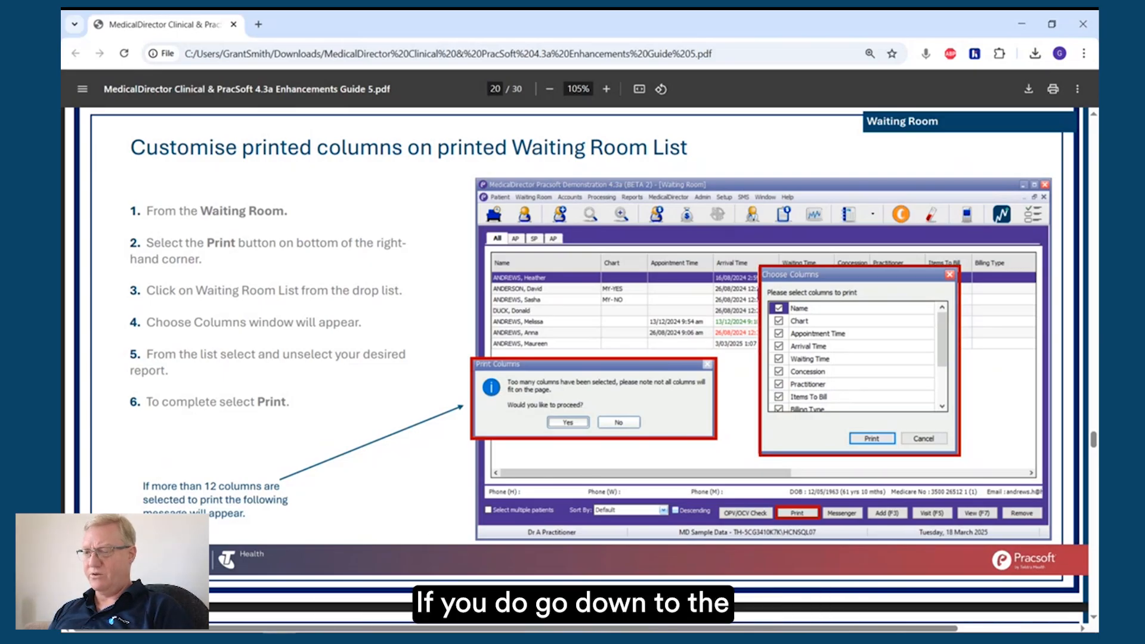
click(415, 637)
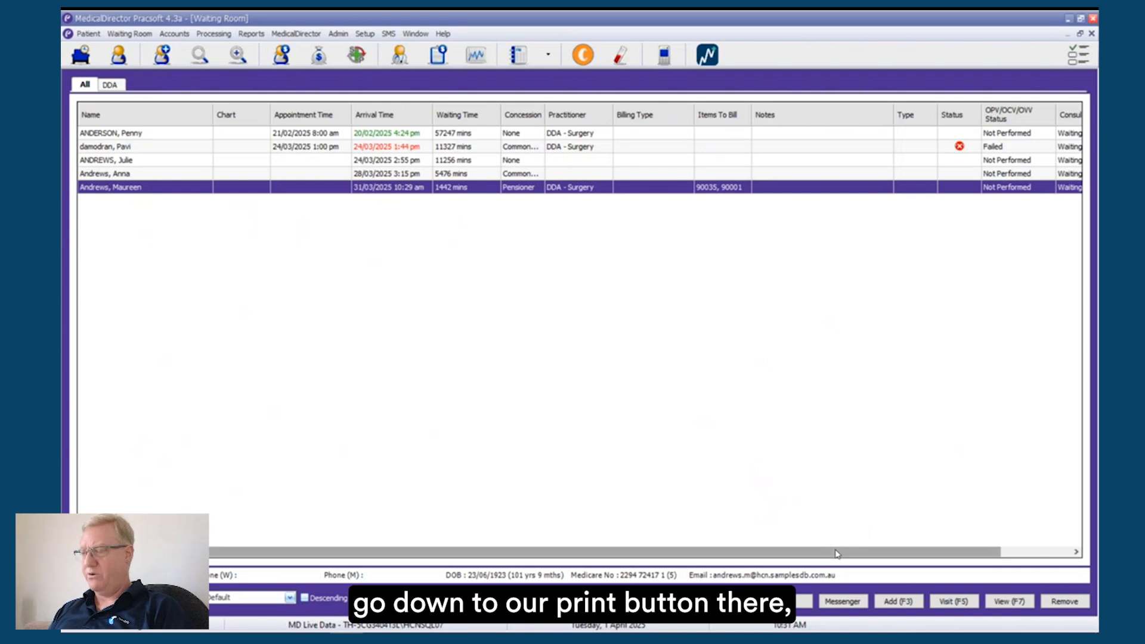
click(802, 601)
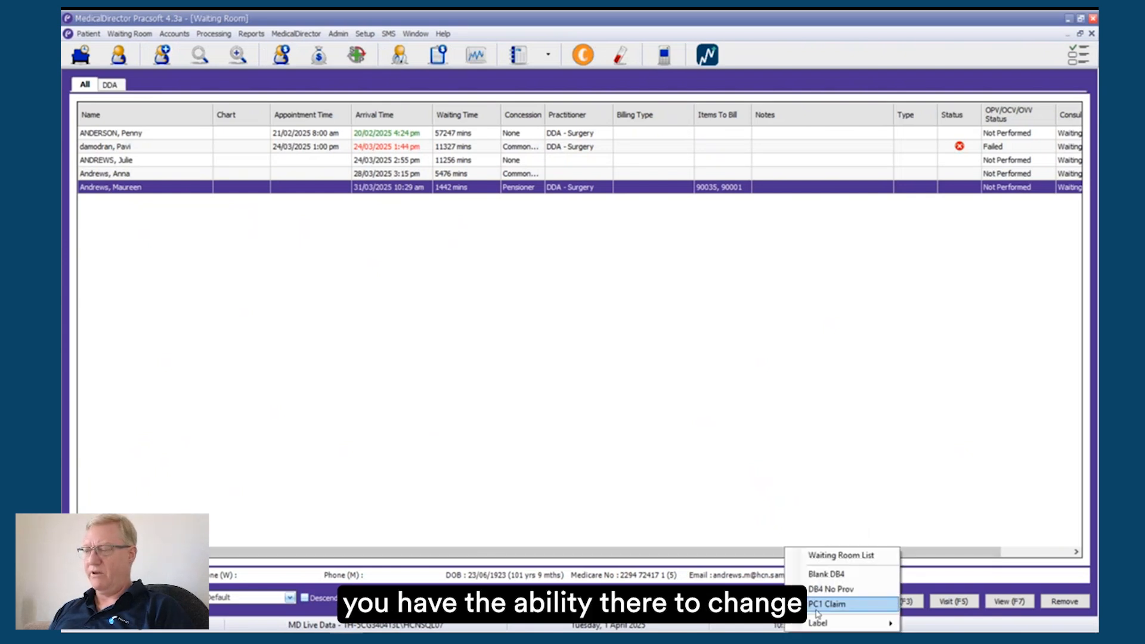
mouse_move(828, 624)
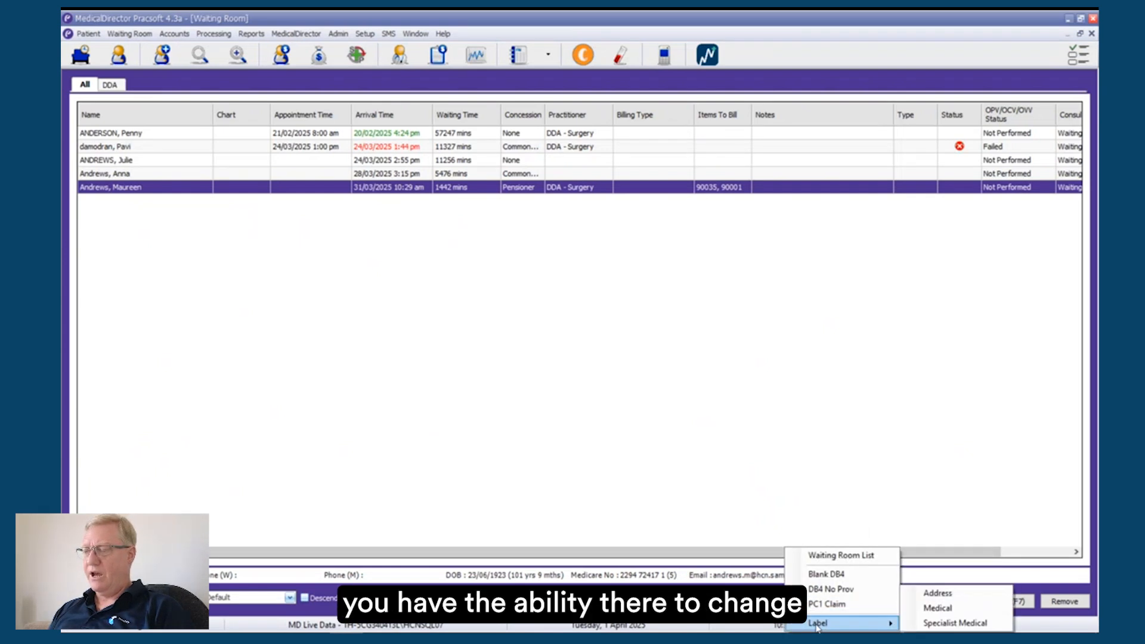
click(770, 602)
click(769, 602)
click(795, 555)
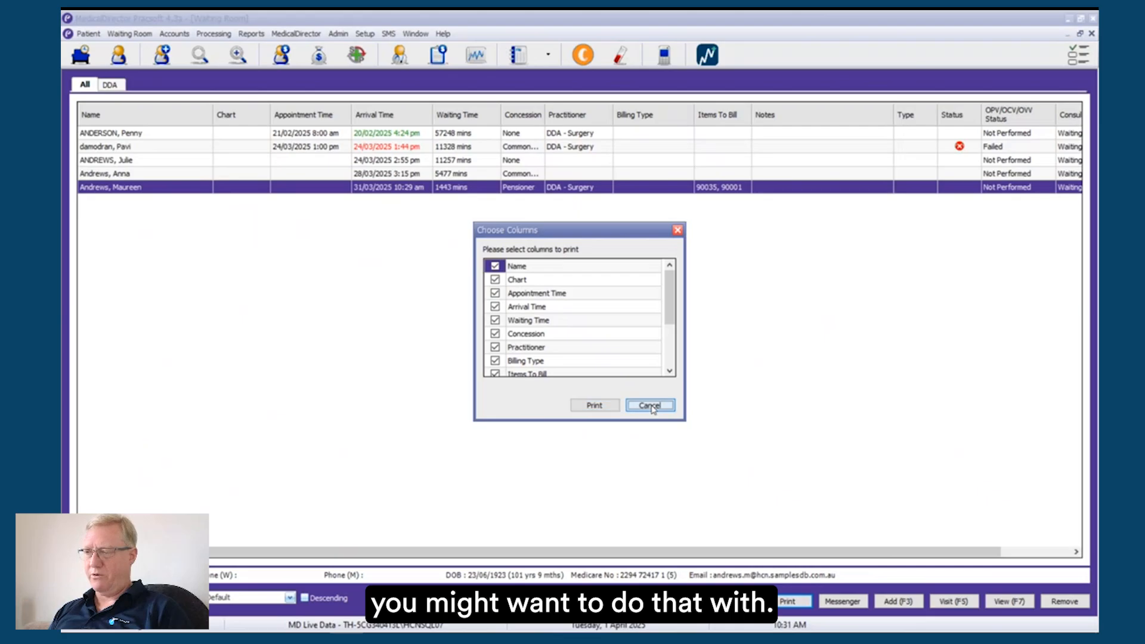
click(649, 406)
Step: Return to the enhancements guide and show the page on the practitioner name in the Seen By field
key(alt+Tab)
scroll(476, 385, down, 4)
scroll(476, 385, down, 4)
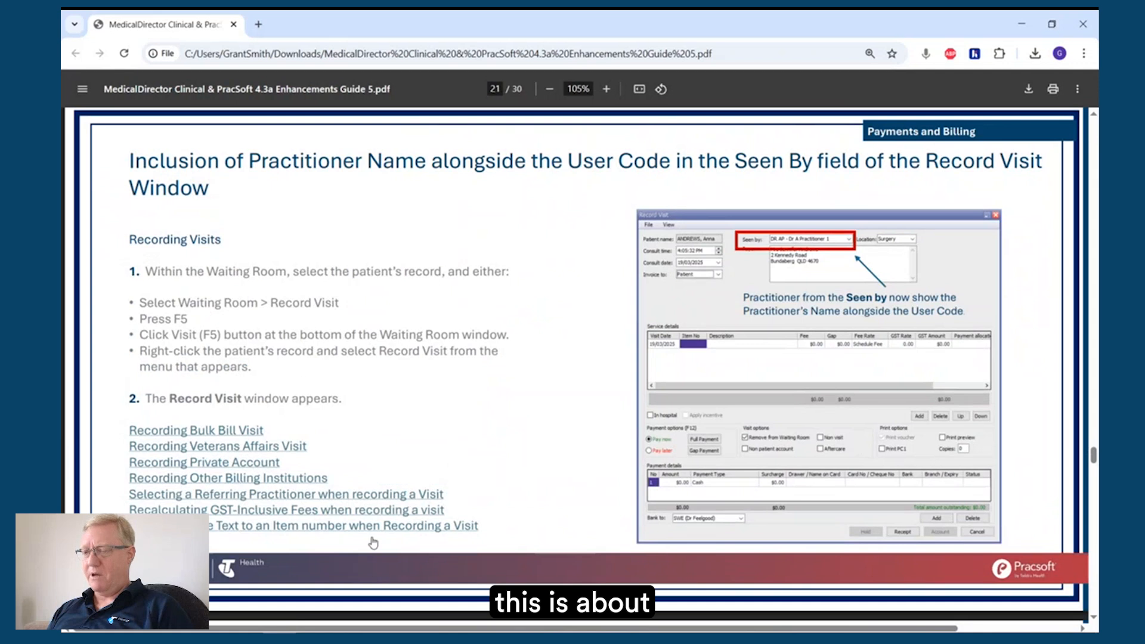
Step: Switch to PracSoft, start recording a visit for the selected Waiting Room patient, and examine the Seen by and Location options
key(alt+Tab)
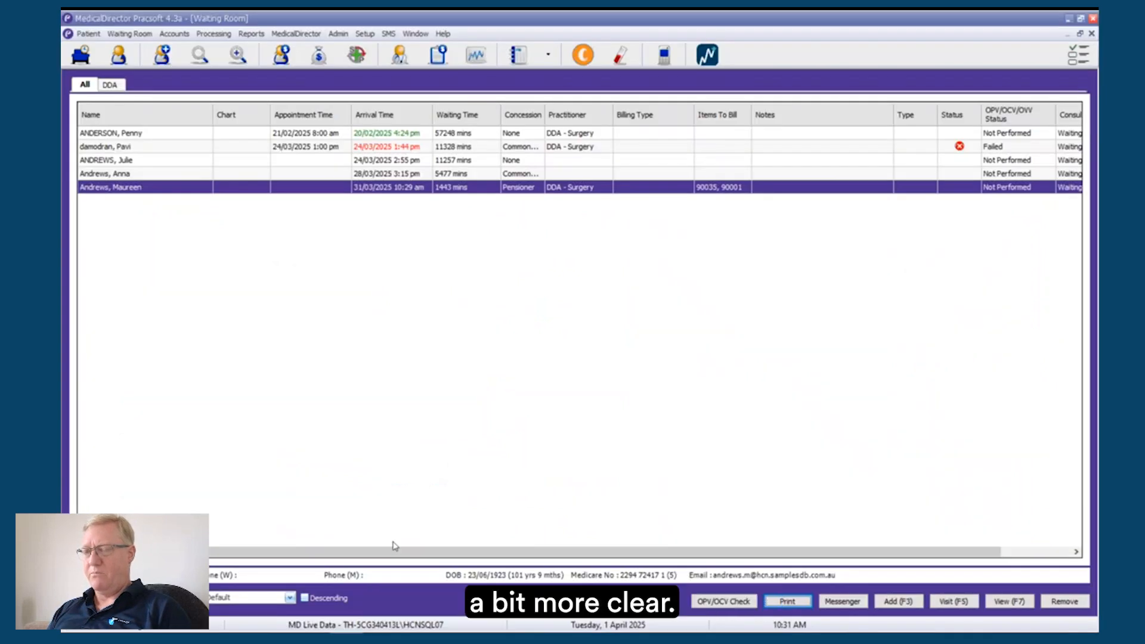
right_click(398, 189)
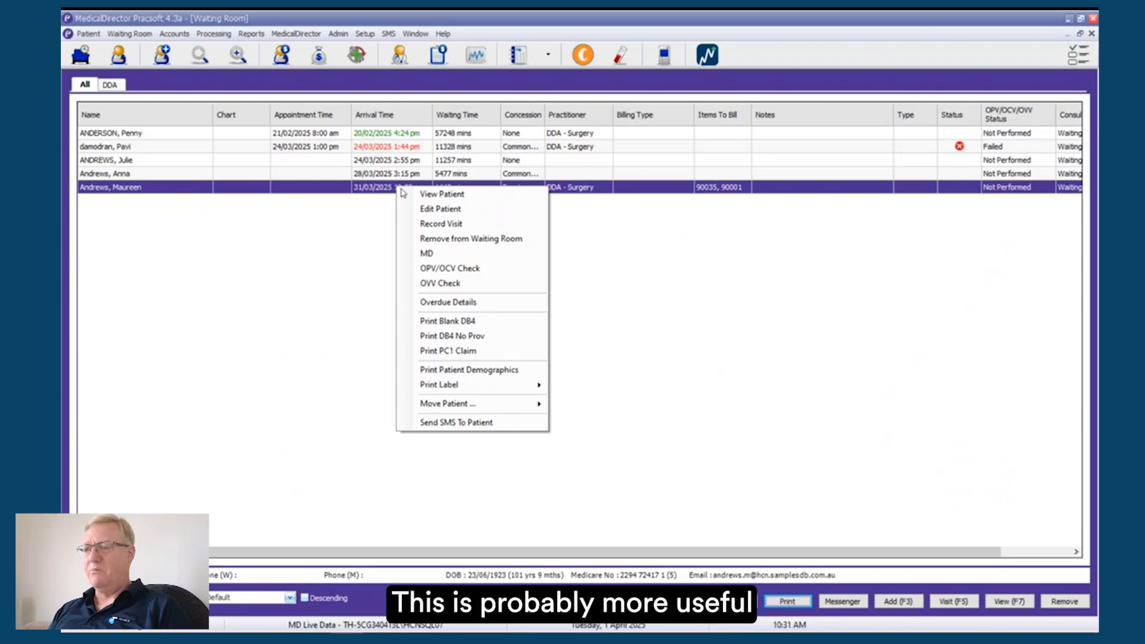
click(482, 229)
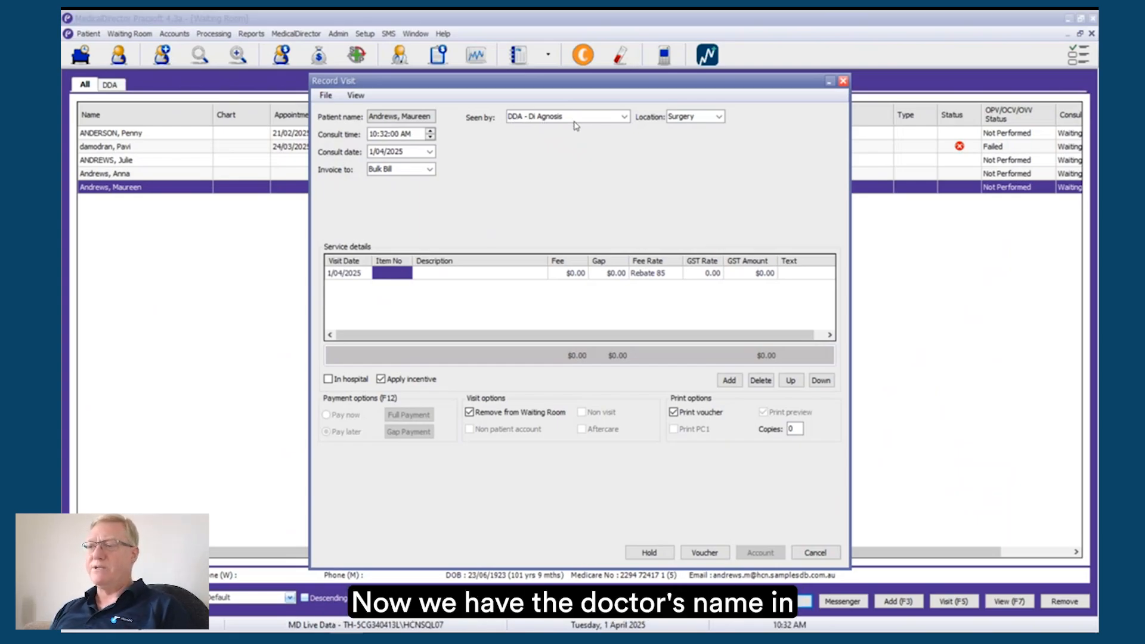
click(624, 117)
click(624, 117)
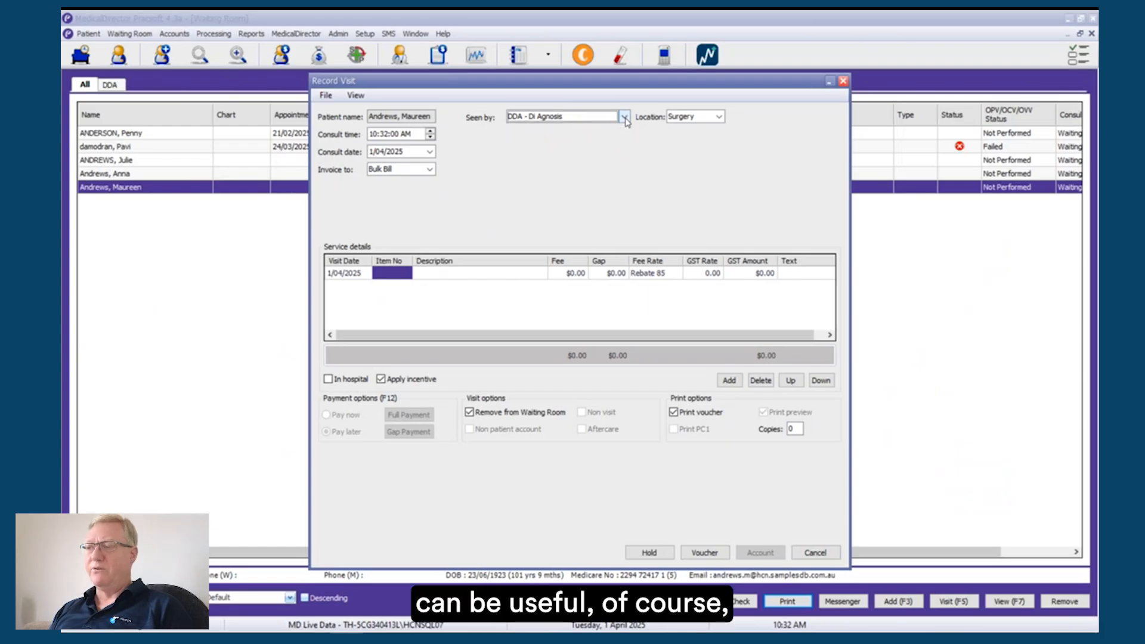
click(718, 116)
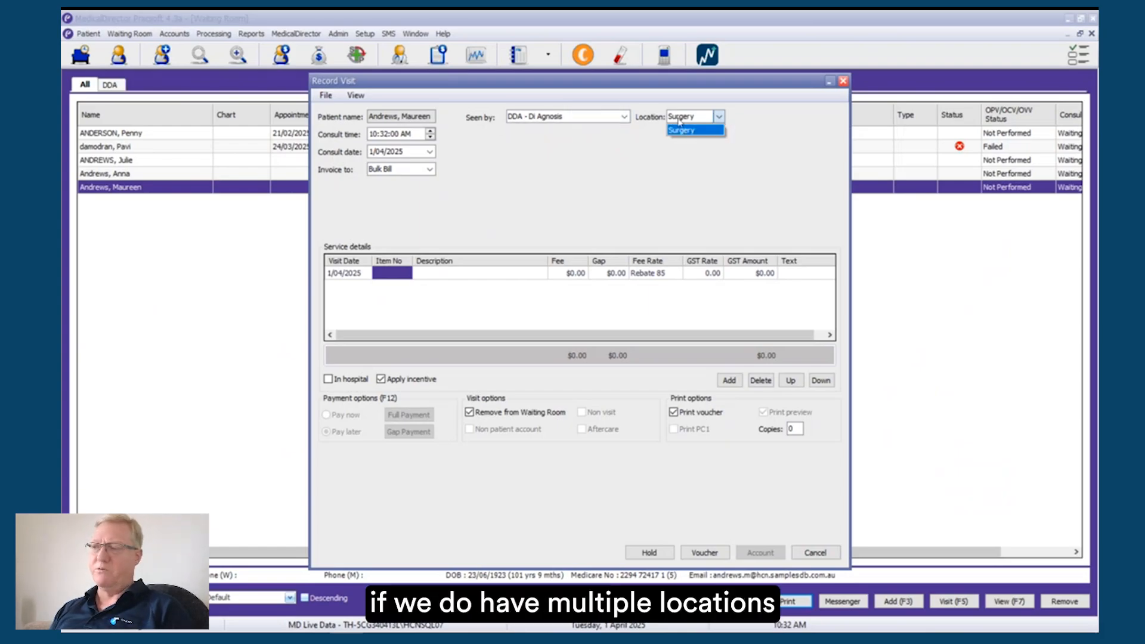
click(549, 155)
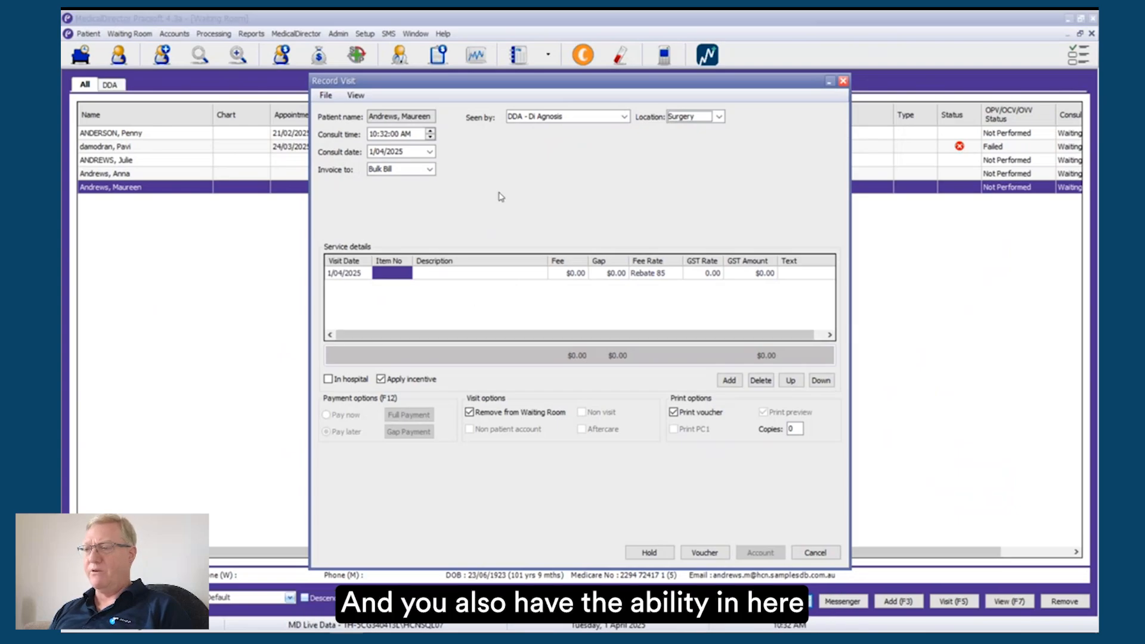
Step: Set the visit's invoice recipient to Patient to view the payment and Bank to details, and cancel the visit
click(429, 169)
click(417, 182)
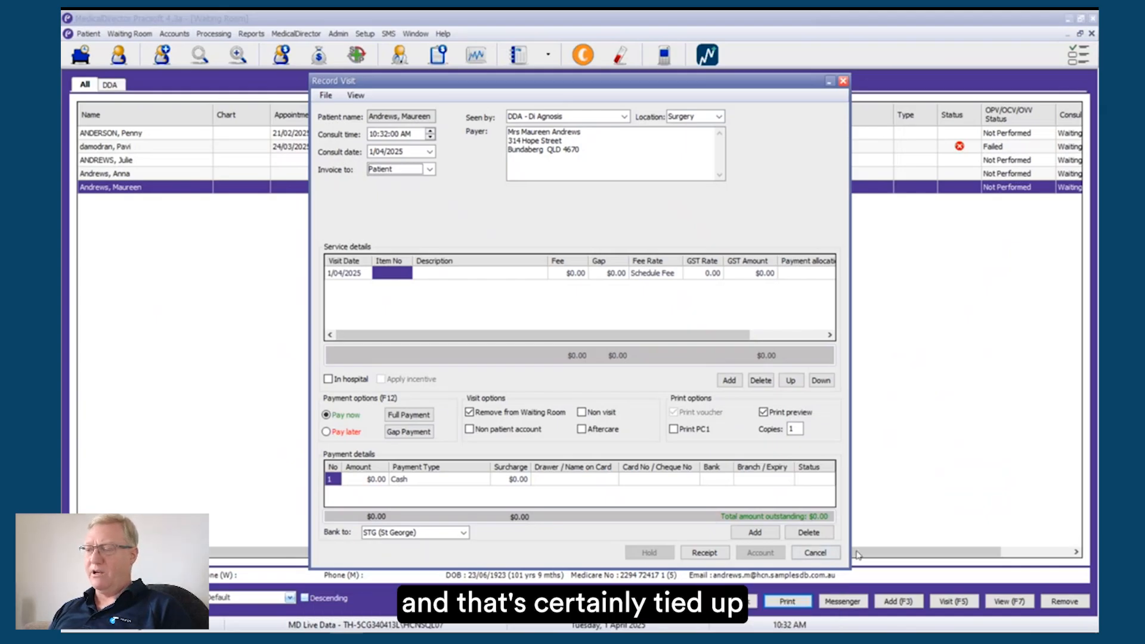
click(819, 553)
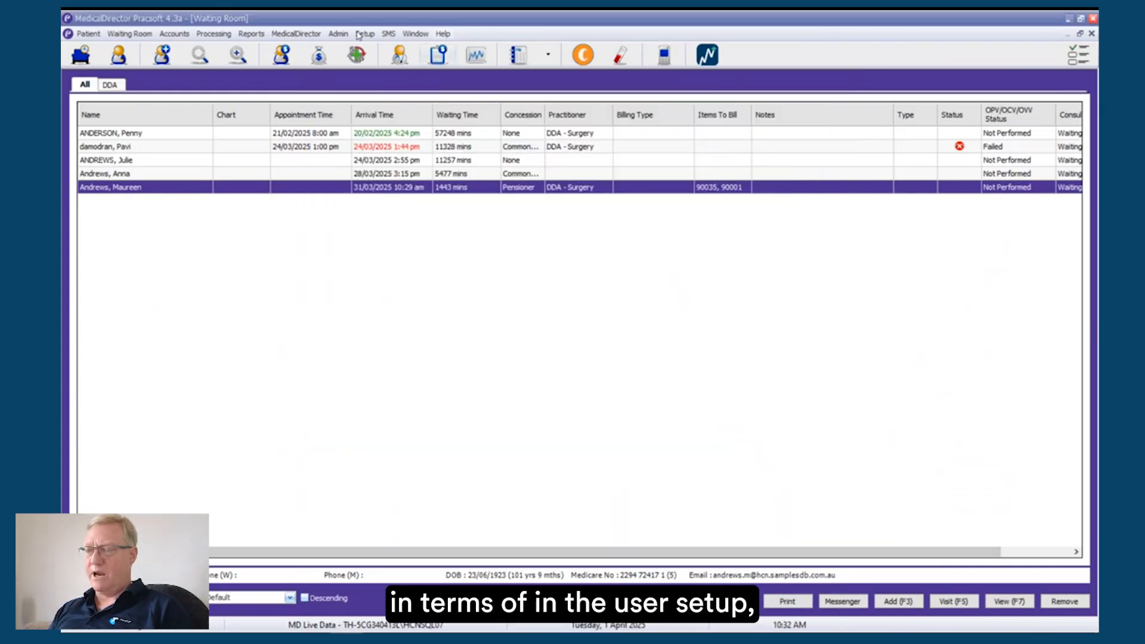
Step: View the registered practitioner's details, including the bank account setting, and close the practitioner list without saving changes
click(338, 34)
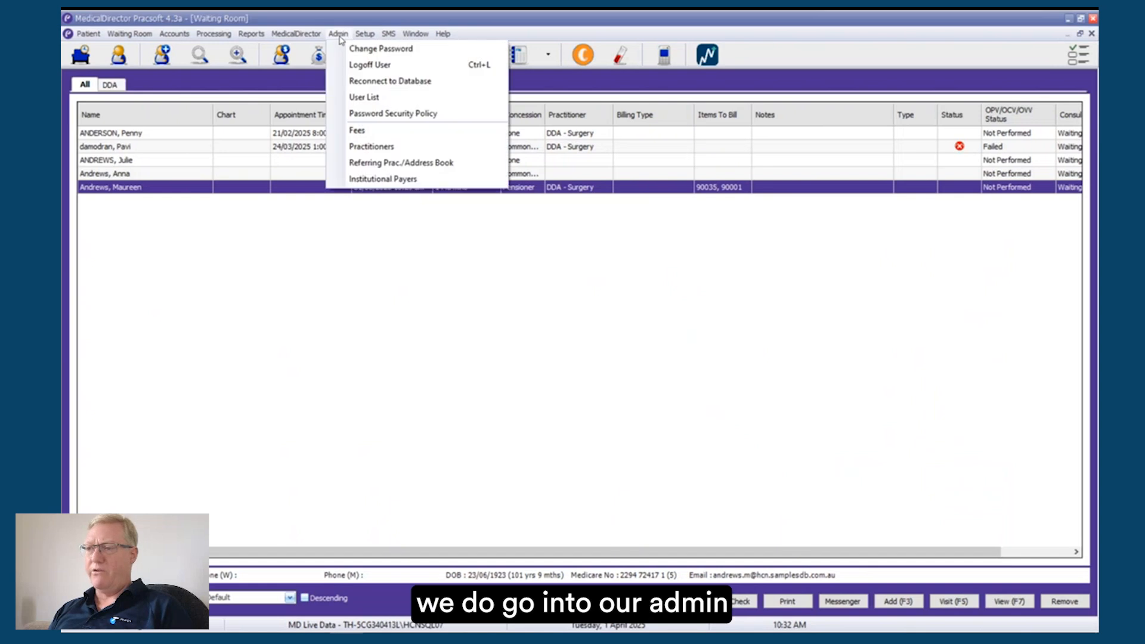
click(364, 146)
click(647, 463)
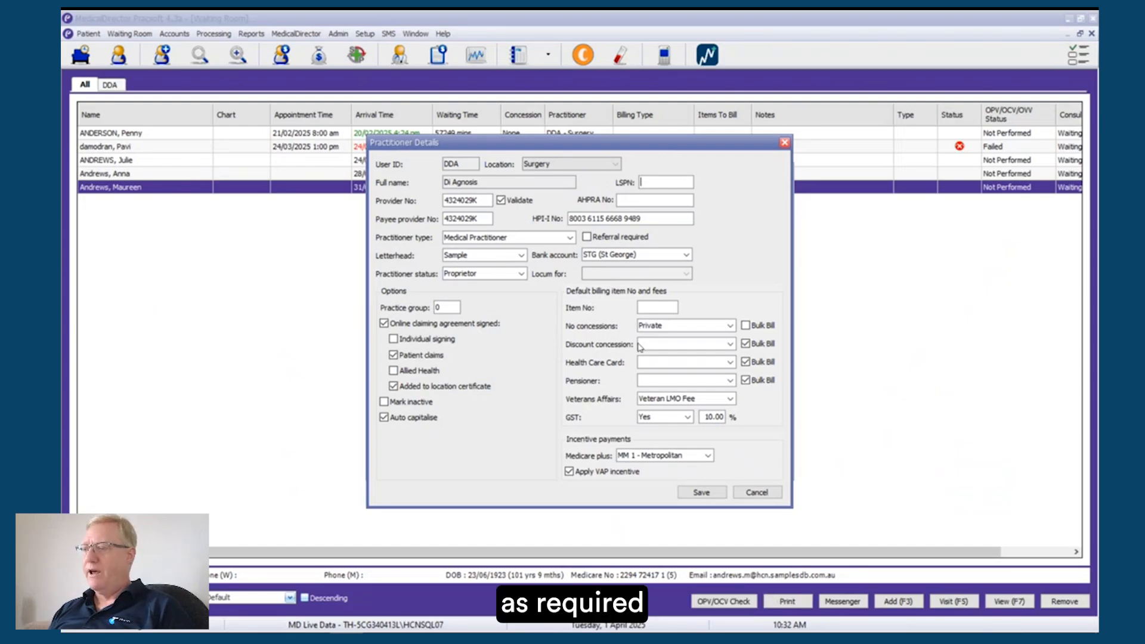
click(755, 492)
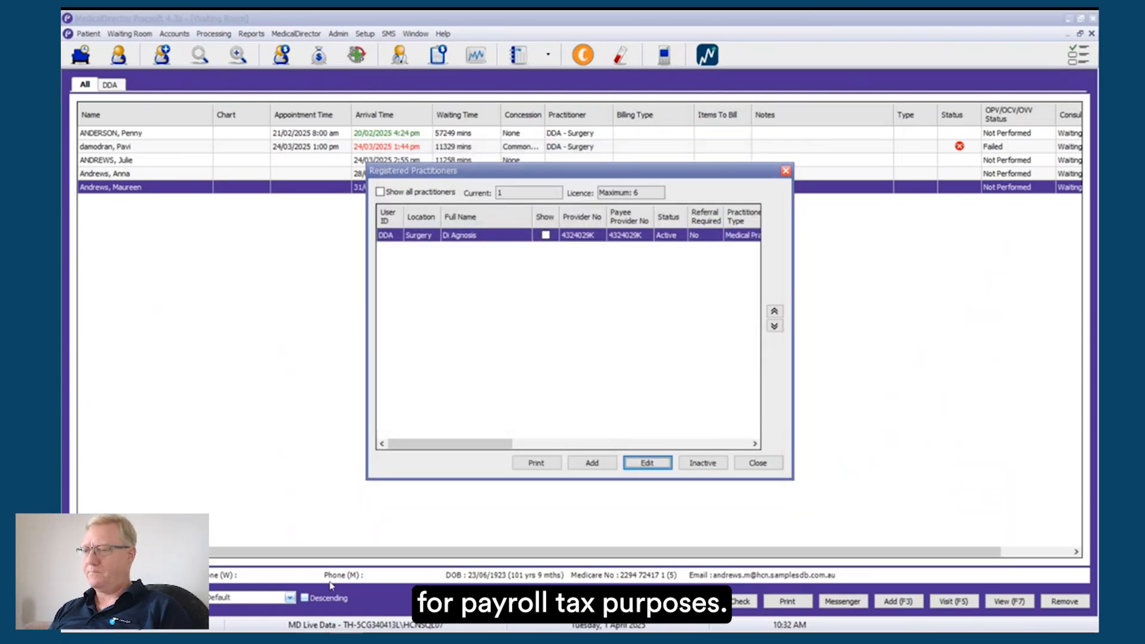
click(757, 462)
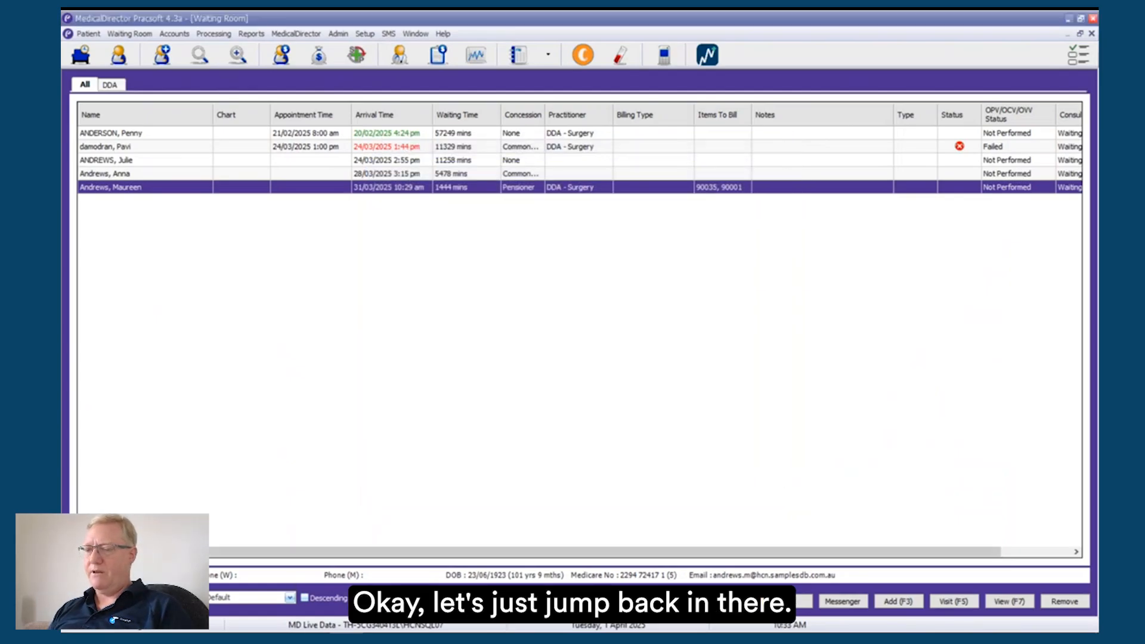
Step: Return to the guide and show the pages on the Bank To account name and updating fees from within the application
key(alt+Tab)
scroll(551, 402, down, 4)
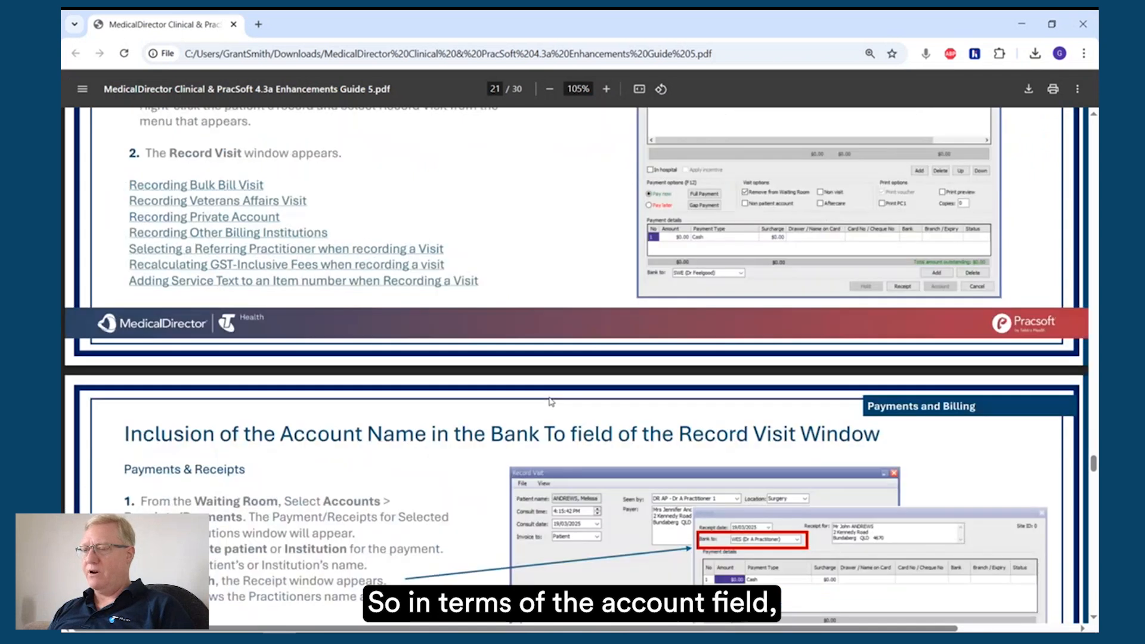
scroll(551, 402, down, 6)
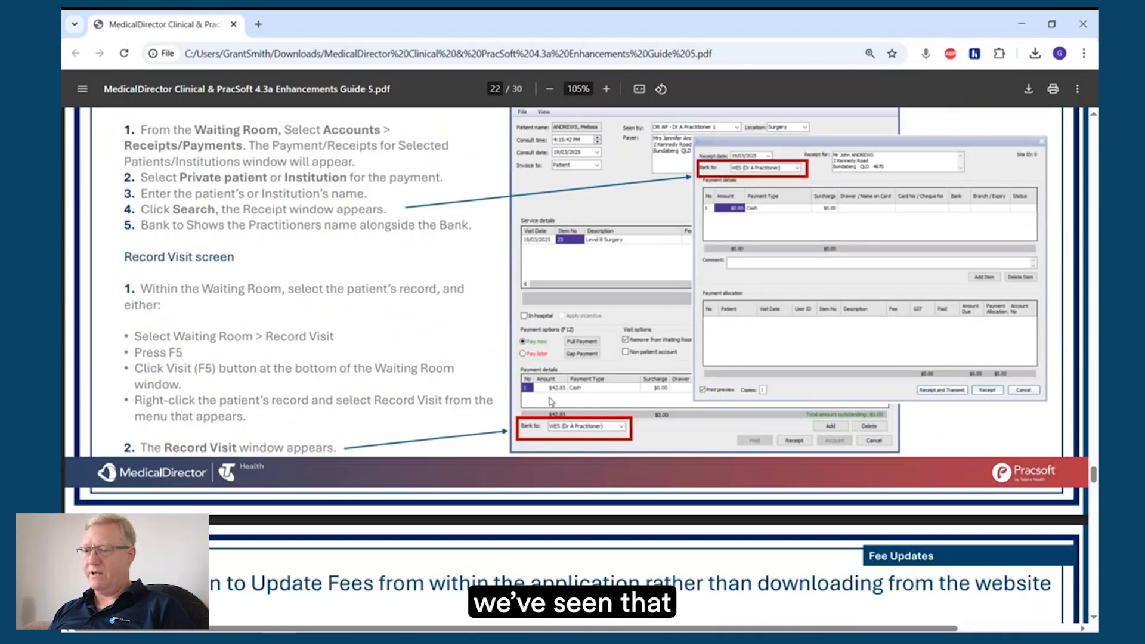
scroll(551, 401, down, 7)
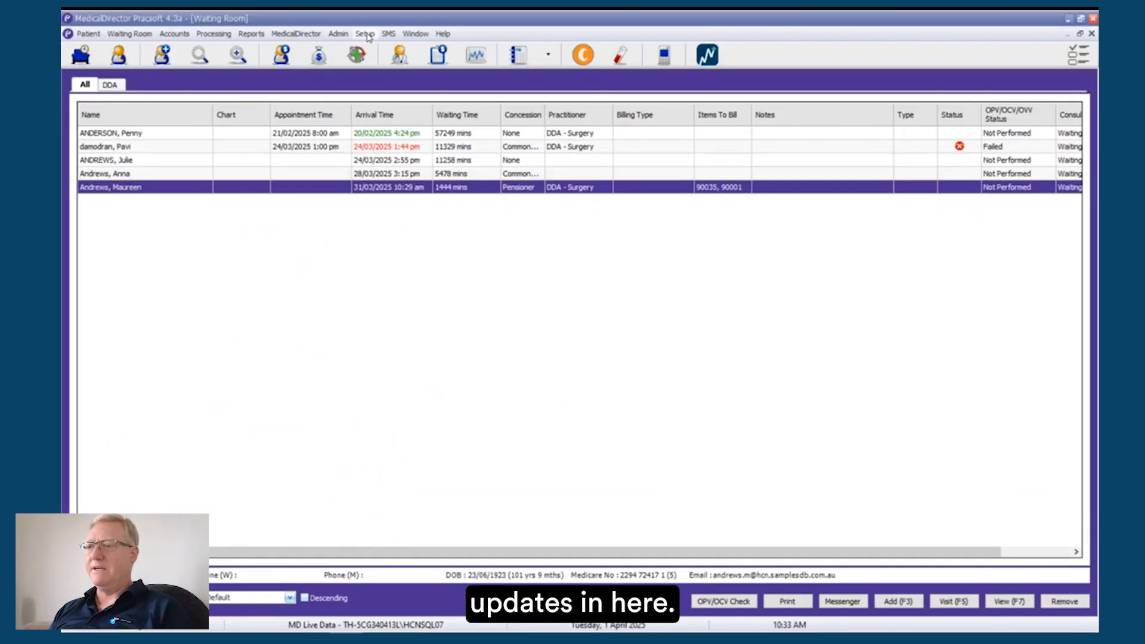
Step: Open the Fee Listing in PracSoft and bring up the guide page on removing unused columns from it
click(338, 34)
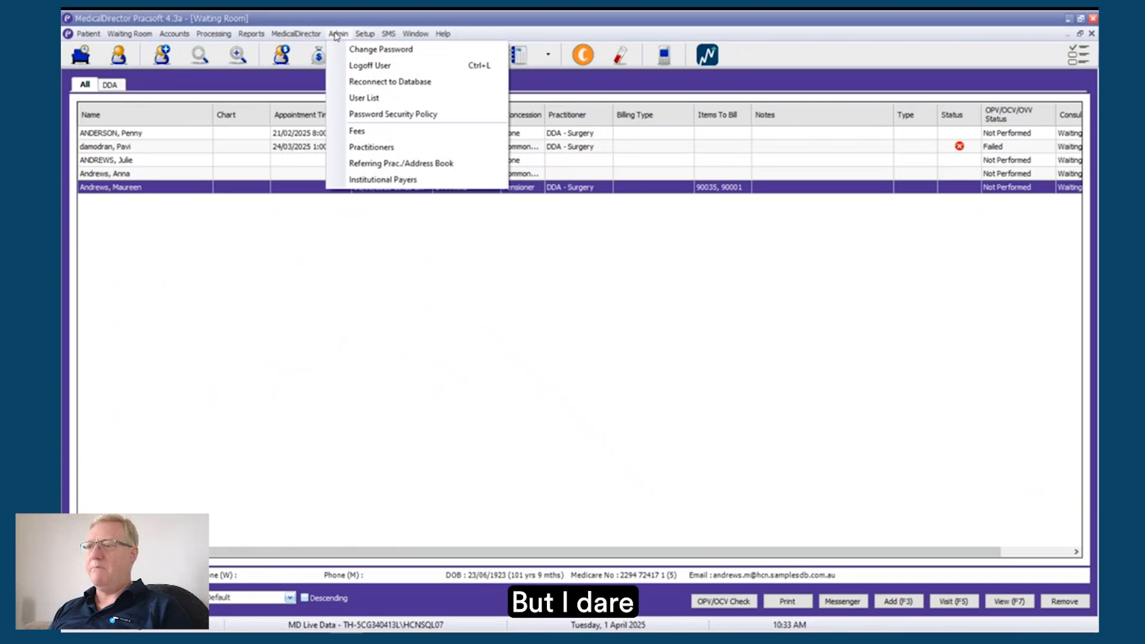
click(360, 131)
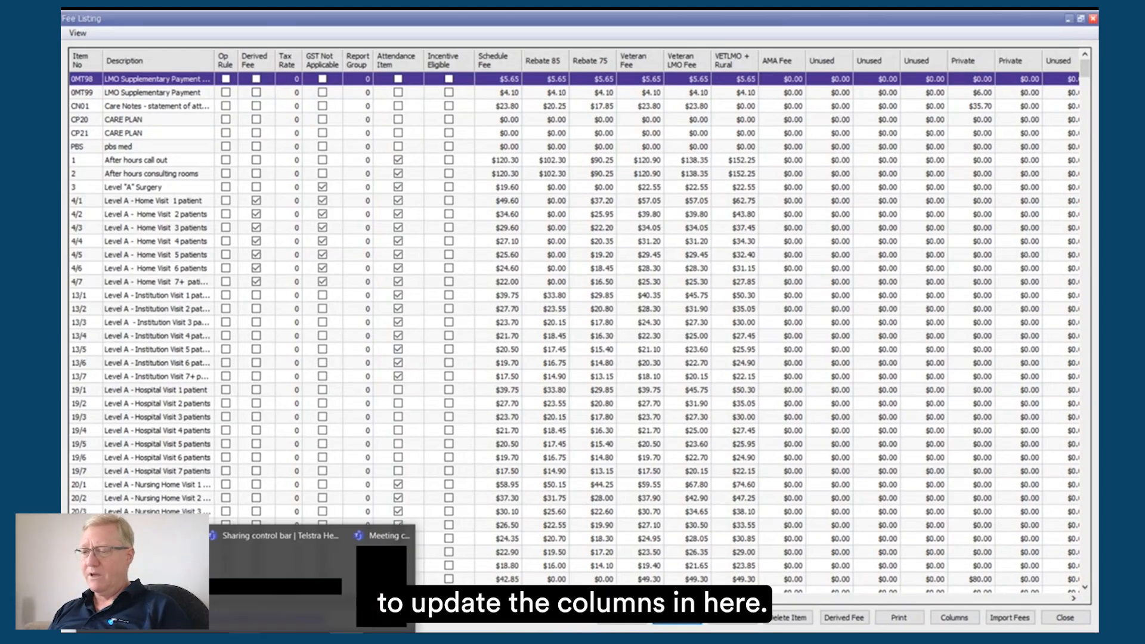
click(323, 577)
scroll(425, 446, down, 8)
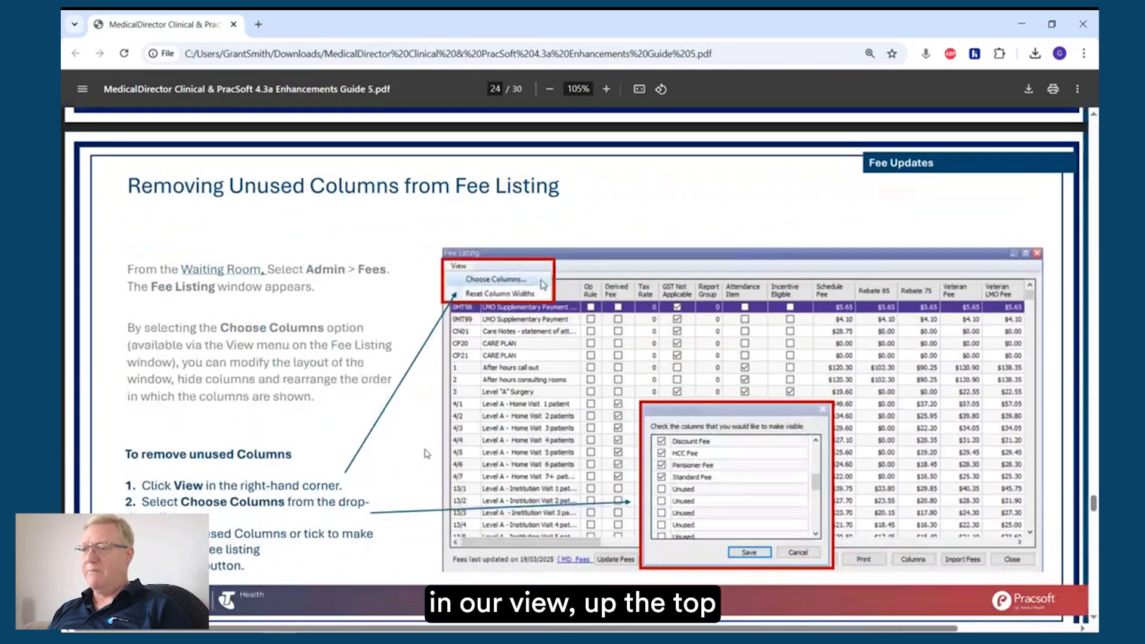
Step: Switch back to the Fee Listing and look across all its fee columns, including the unused ones
key(alt+Tab)
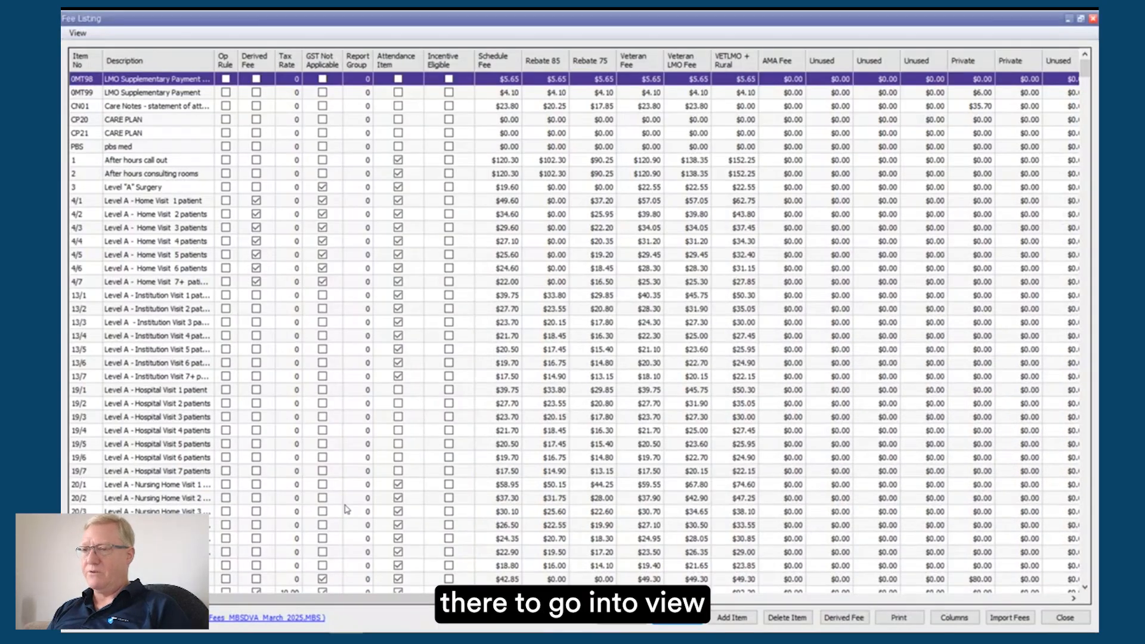
click(77, 33)
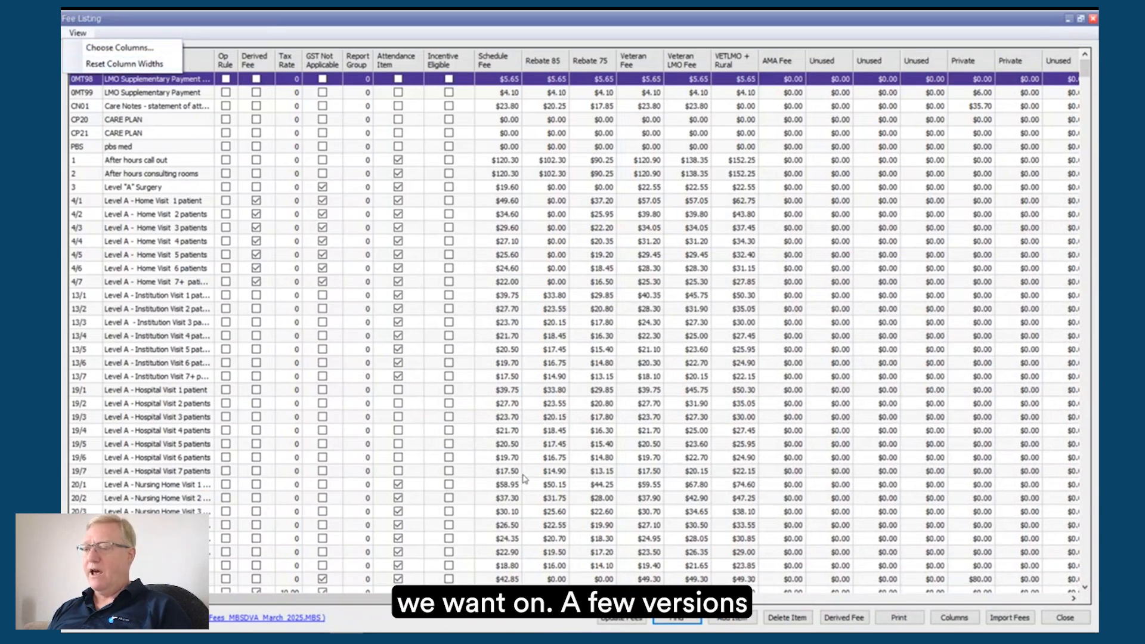
click(452, 600)
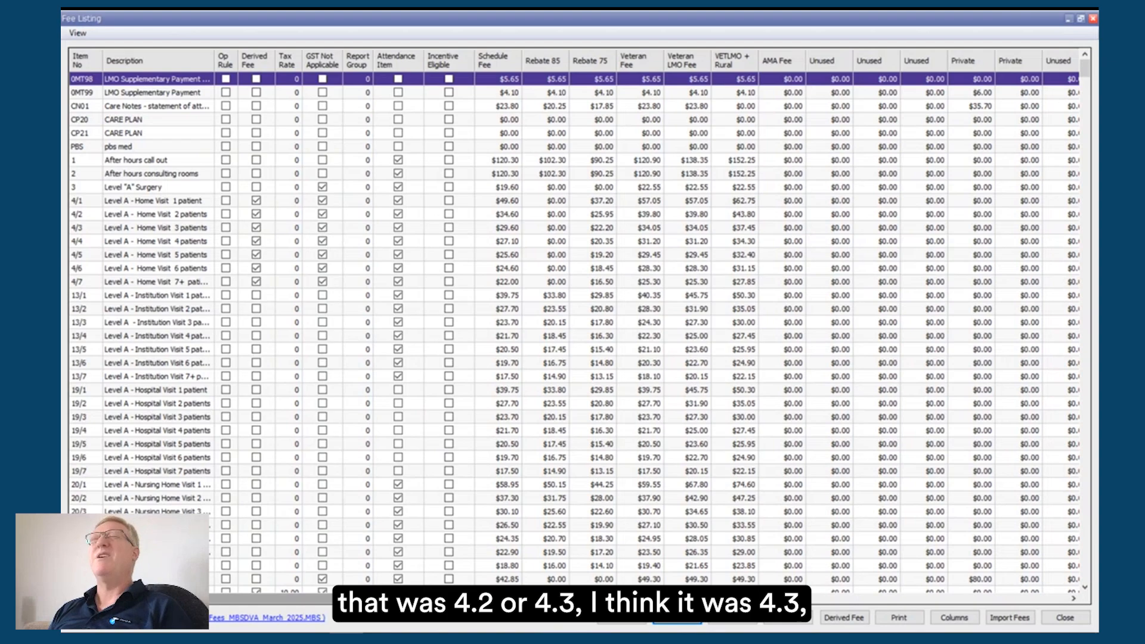
drag(452, 599, 1088, 617)
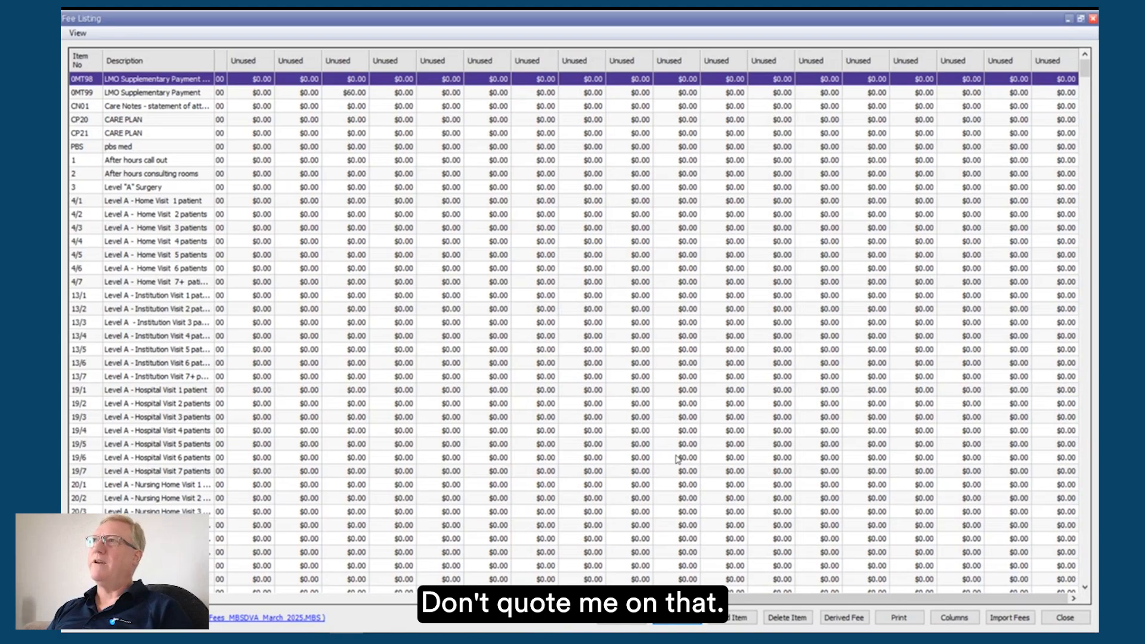
drag(603, 598, 210, 599)
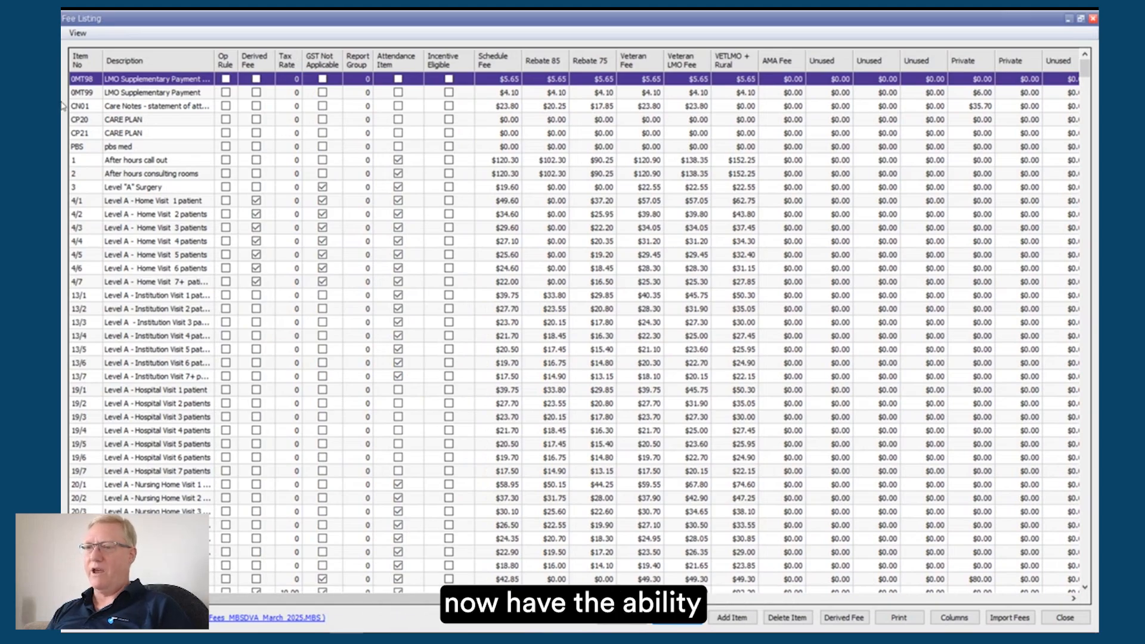
Step: Review the Unused entries among the Fee Listing's column visibility choices and close them without saving
click(78, 32)
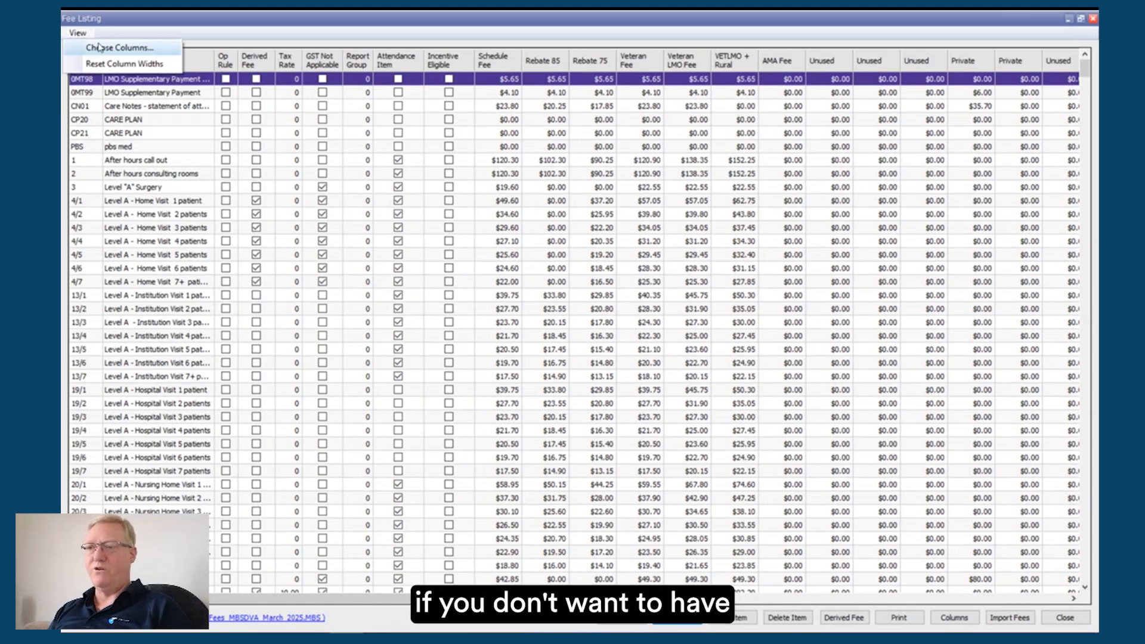
click(100, 48)
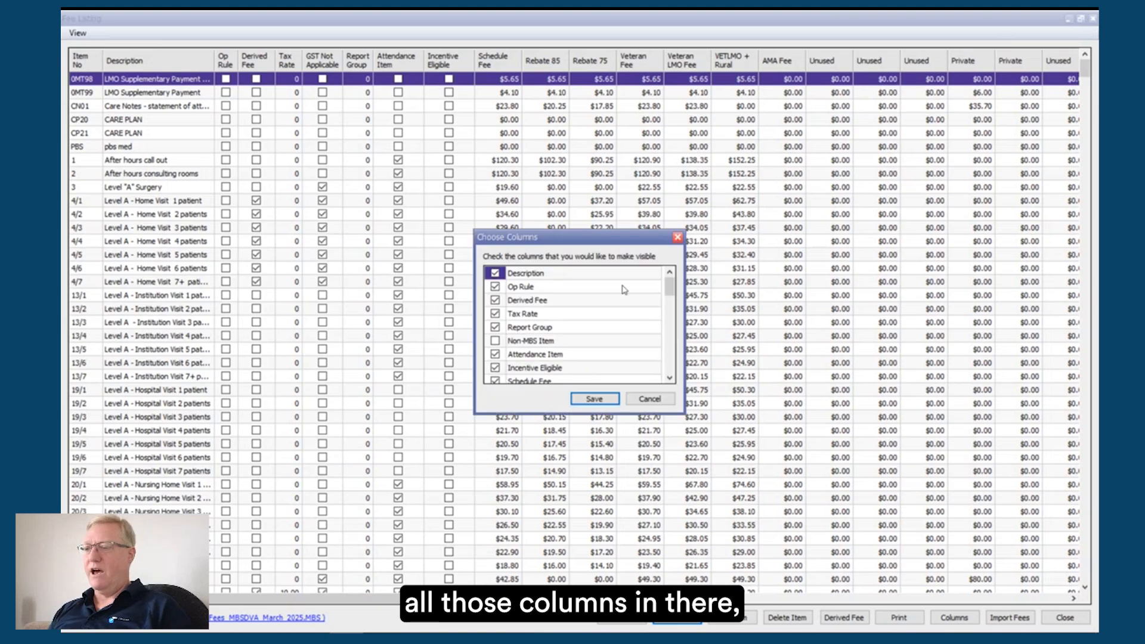
scroll(603, 338, down, 4)
scroll(603, 338, down, 4)
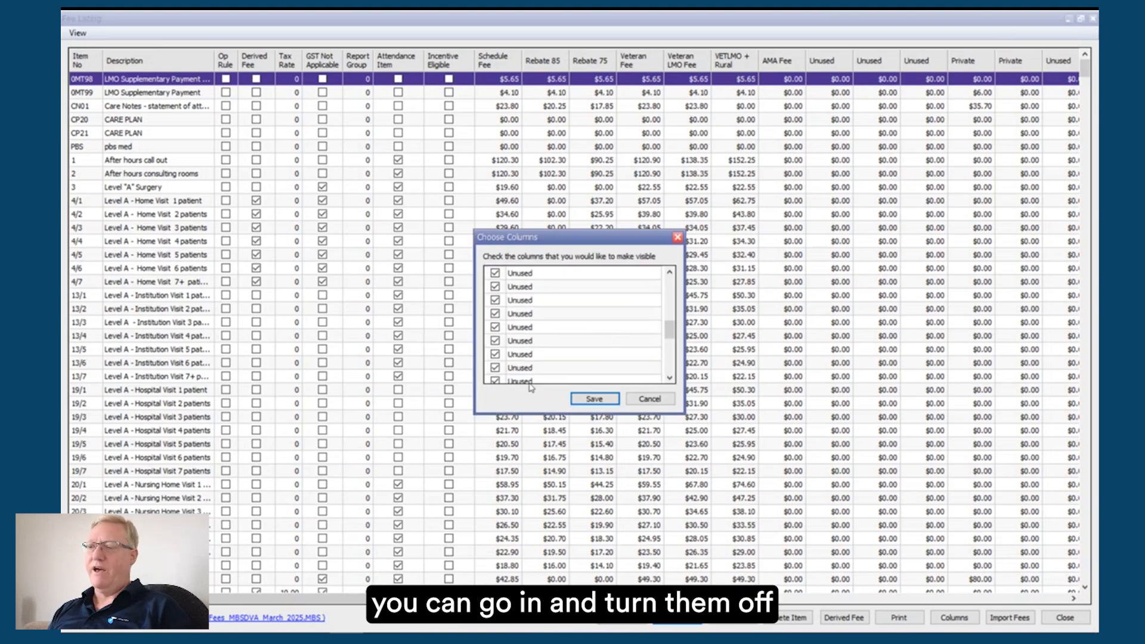
click(659, 402)
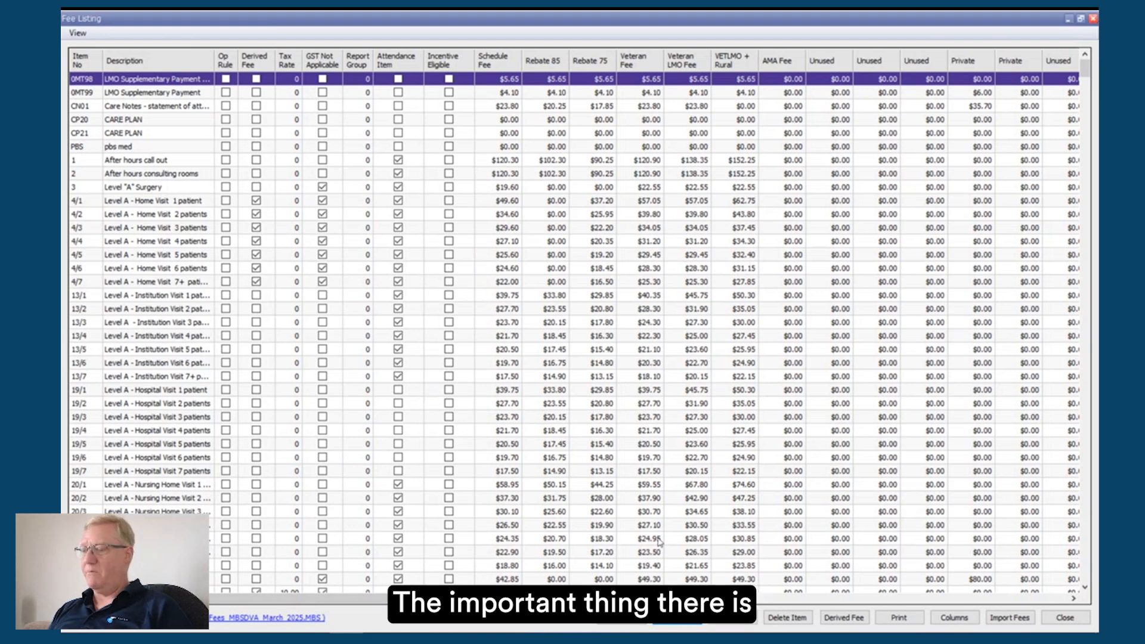
Step: Run the fee update from within the Fee Listing and dismiss the resulting message
click(622, 621)
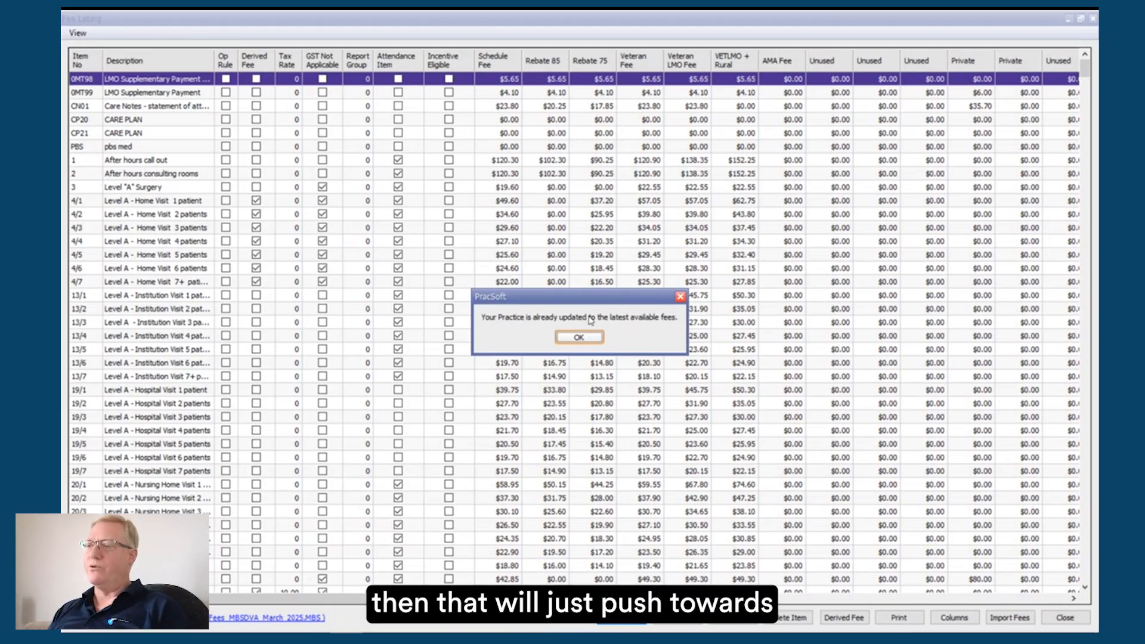
click(581, 337)
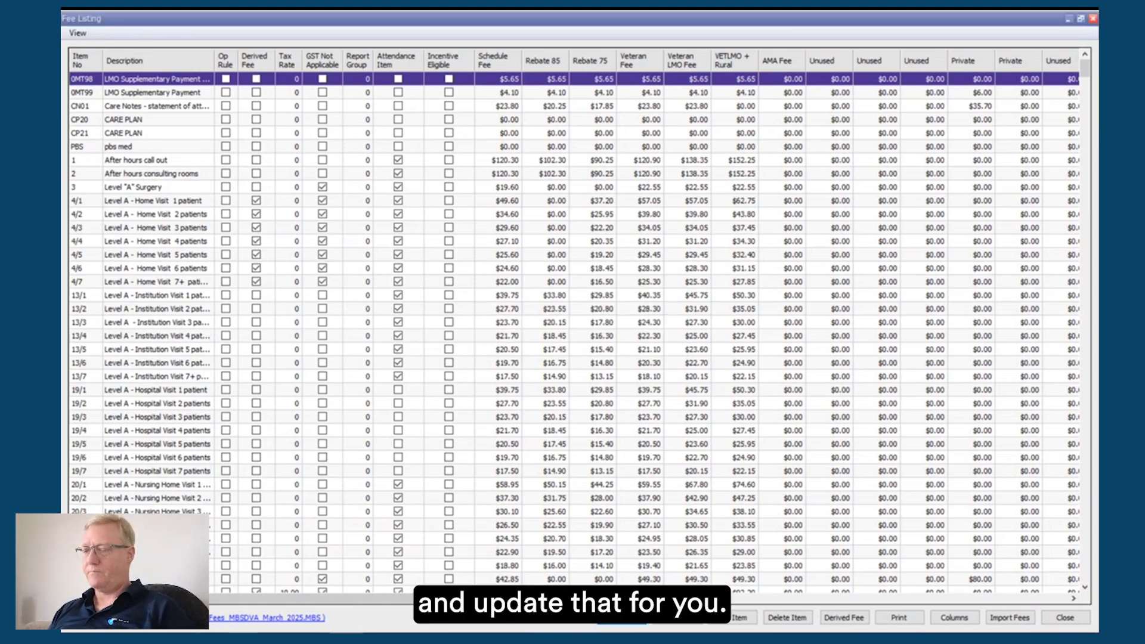
Step: From the Waiting Room, open the highlighted patient's details for editing, check the alternate email among the address and phone details, and cancel
key(alt+Tab)
scroll(401, 330, down, 10)
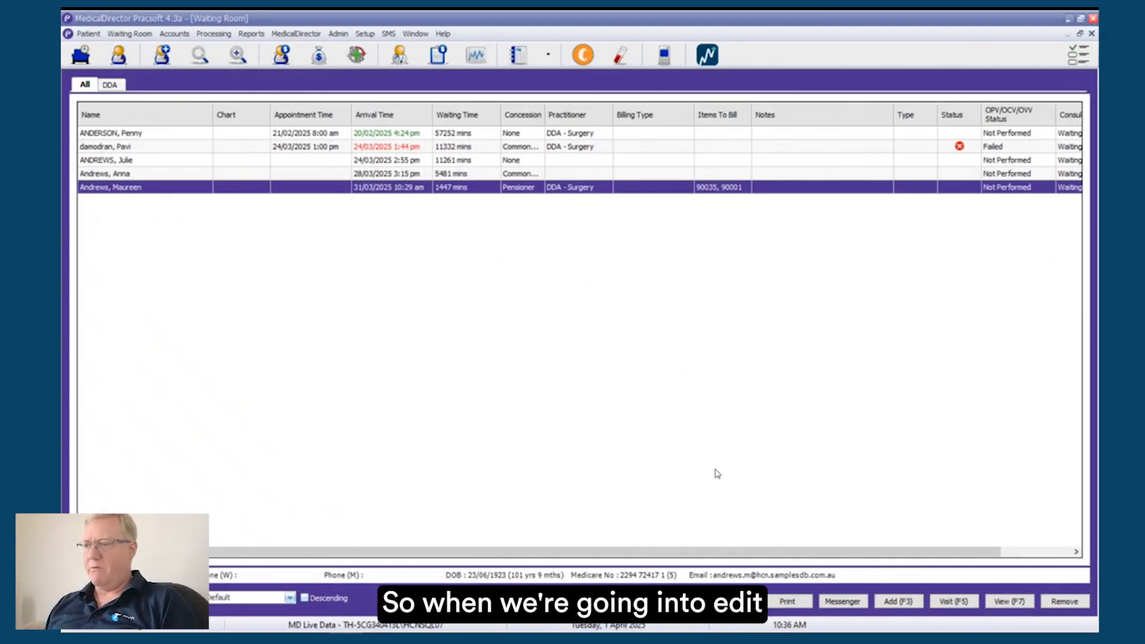
right_click(511, 188)
click(551, 207)
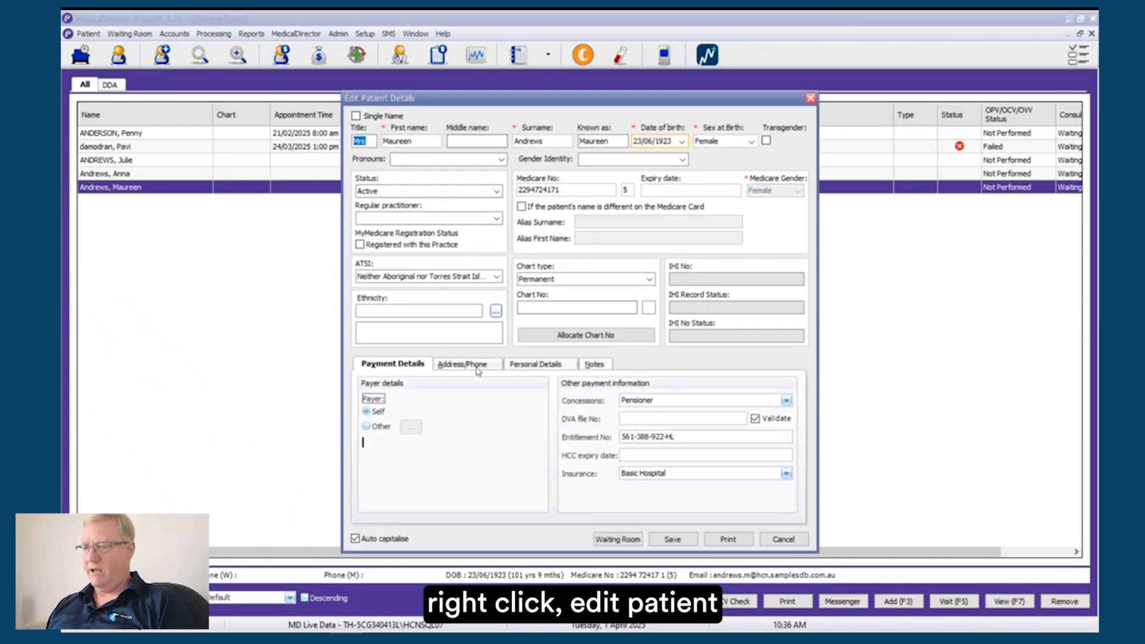
click(477, 371)
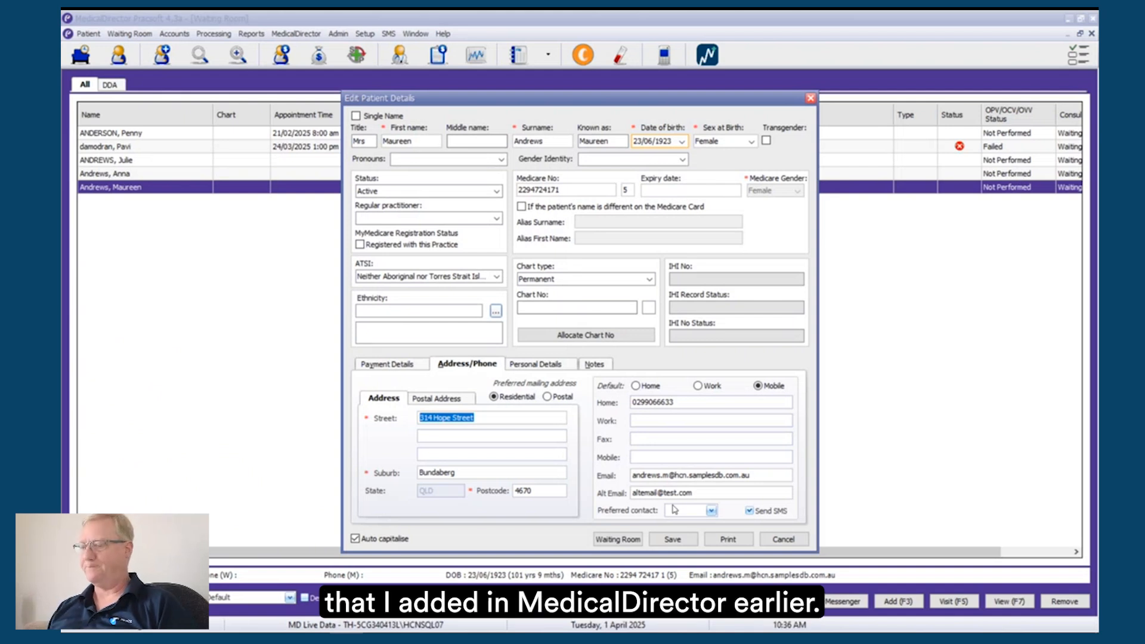
click(785, 540)
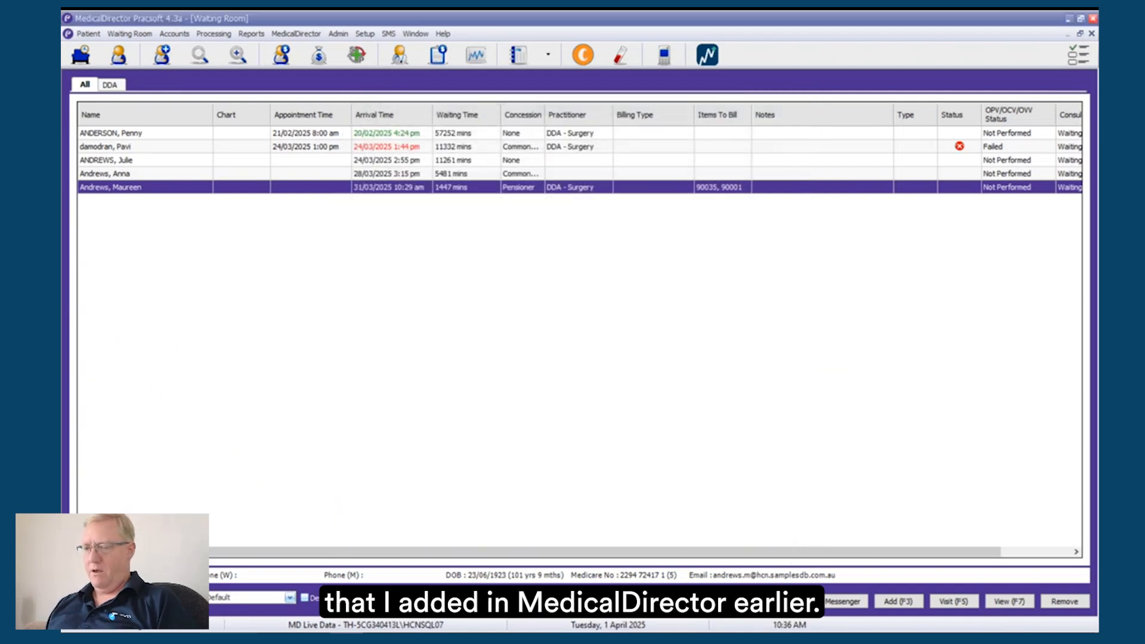
Step: Switch to the enhancements guide PDF and read on from the alternate email page to the MedicalDirector Support Team page
click(313, 640)
scroll(519, 341, down, 2)
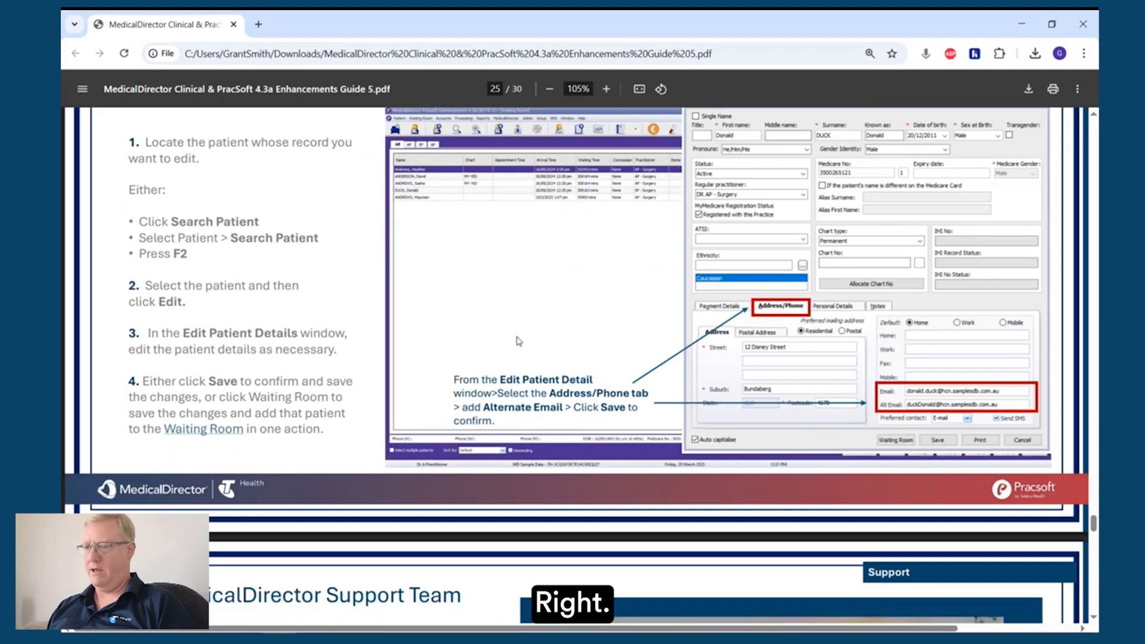
scroll(519, 341, down, 5)
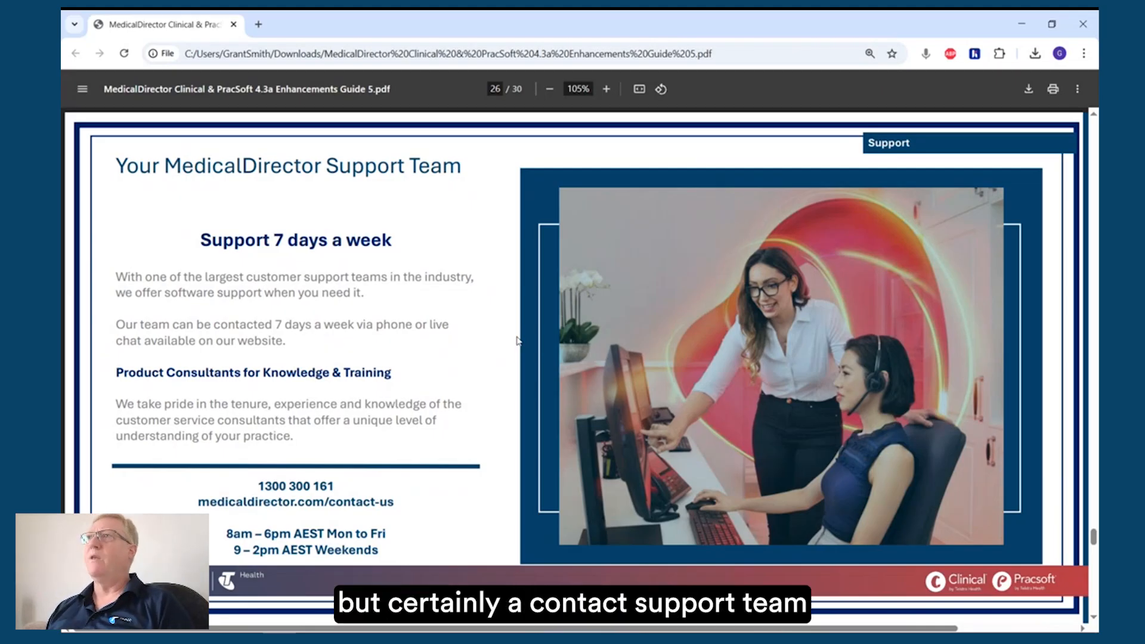
scroll(517, 341, down, 1)
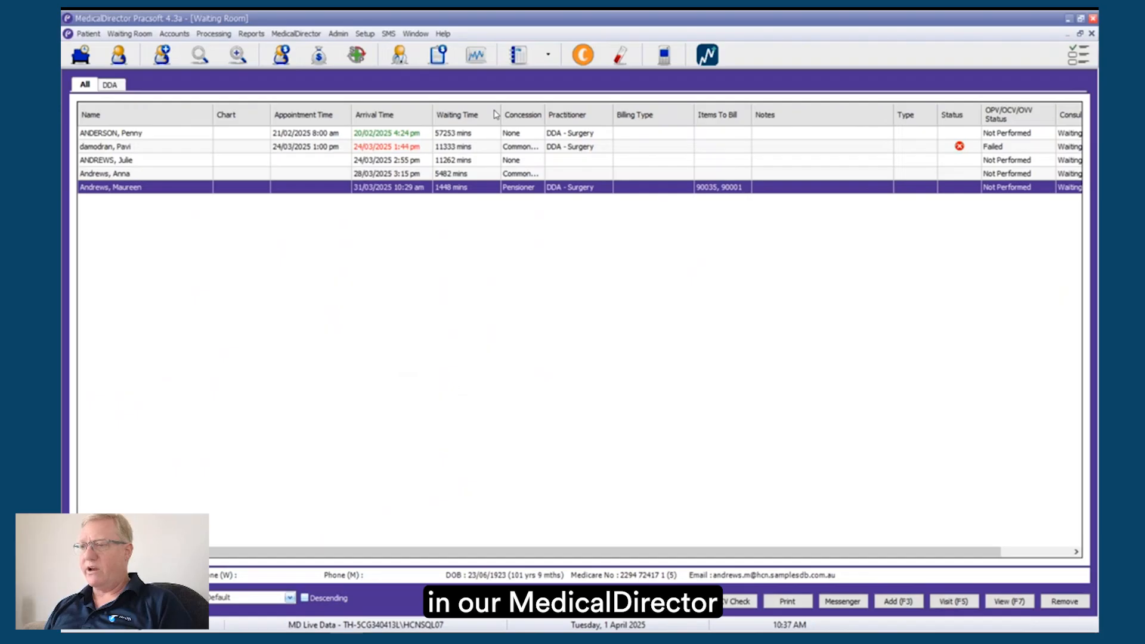
Step: Switch to PracSoft, view its About information with the version, practice ID and support contacts, and close it
click(443, 34)
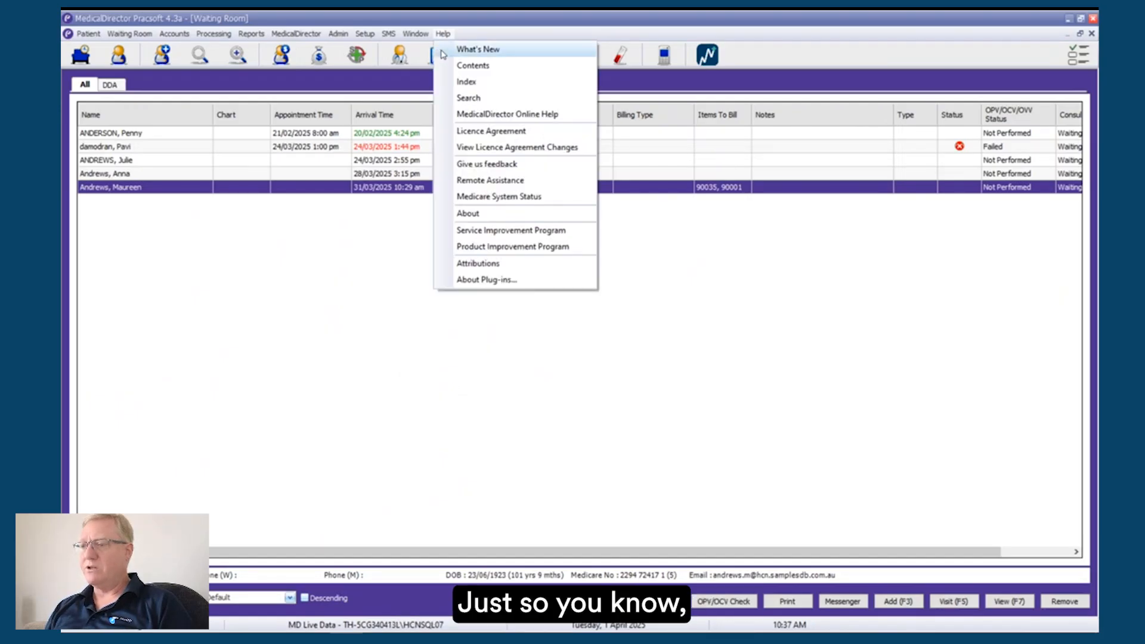
click(468, 213)
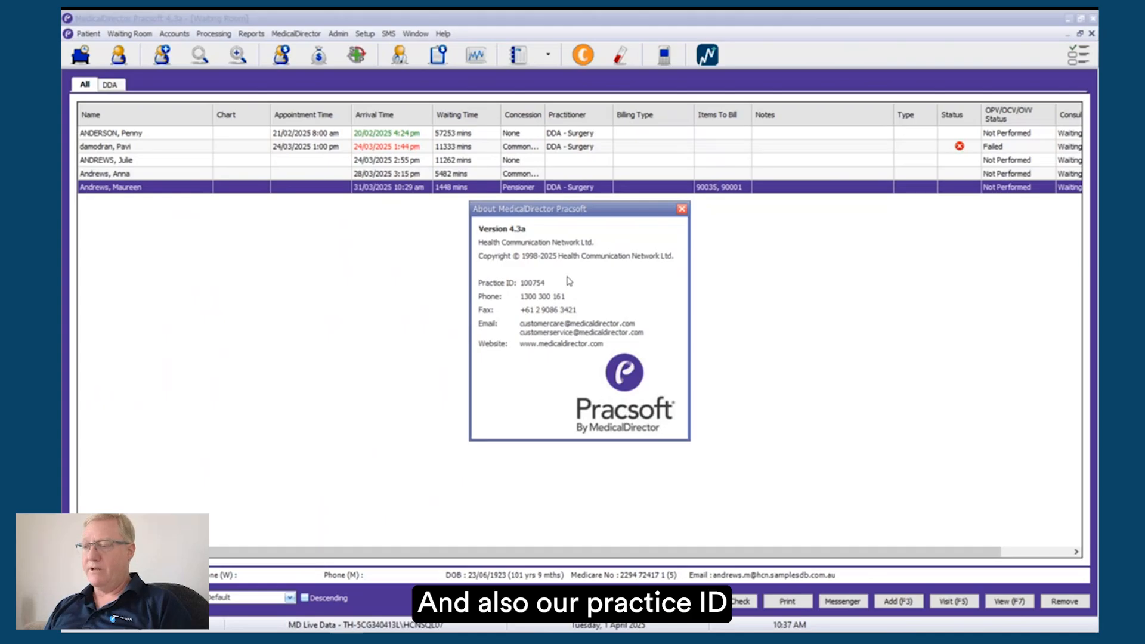
click(681, 208)
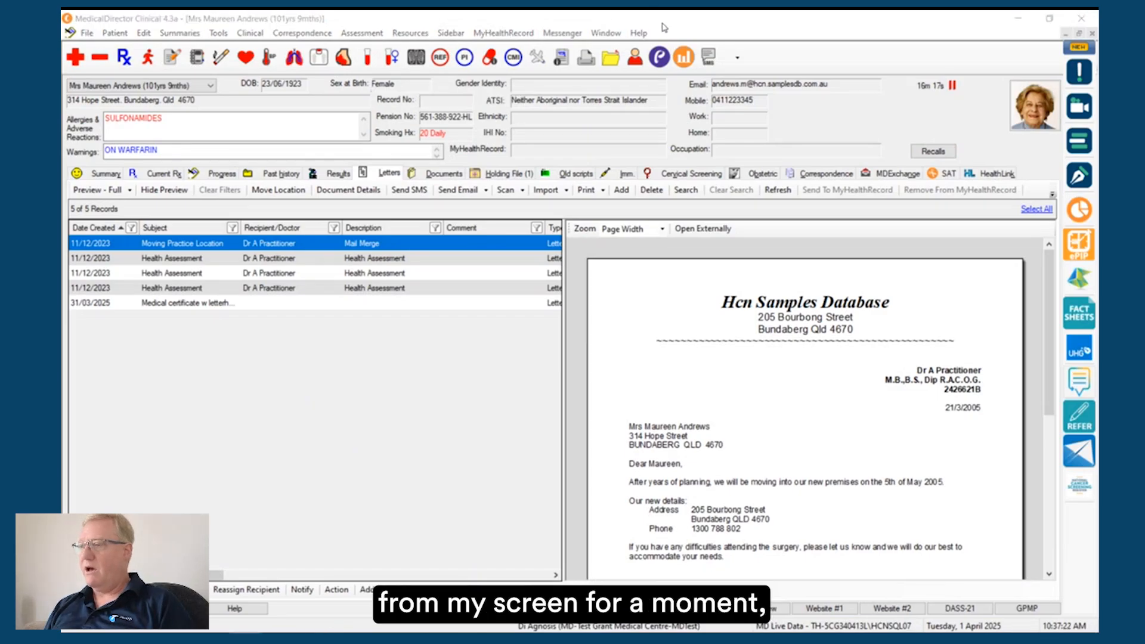
Step: In MedicalDirector Clinical, view the About information with the version, practice ID and Customer Care contacts, and close it
click(639, 33)
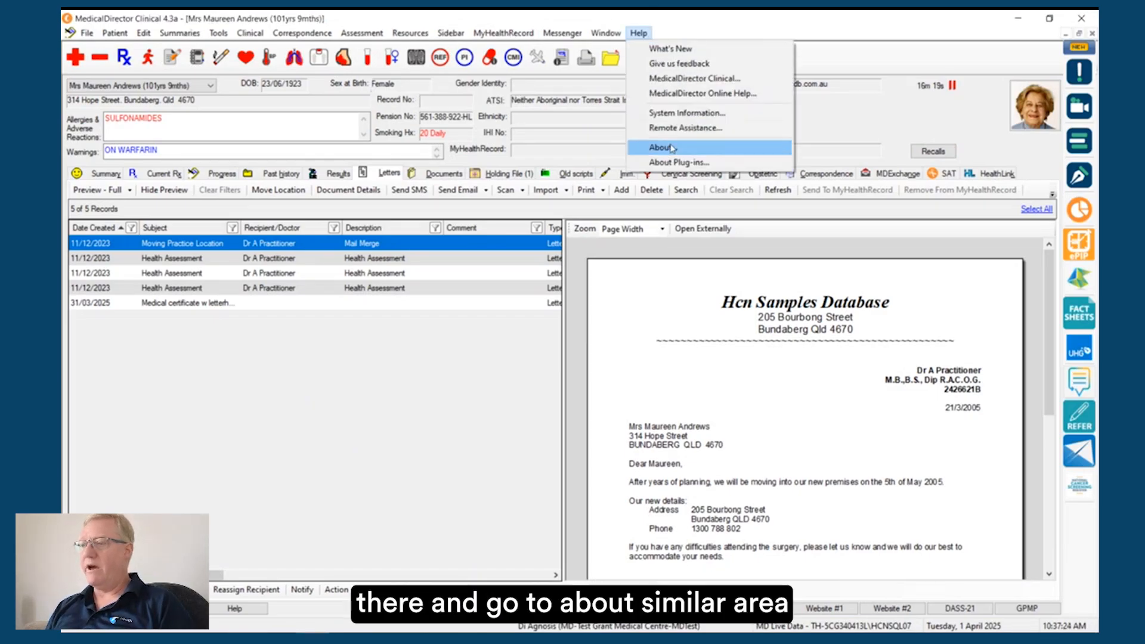
click(662, 147)
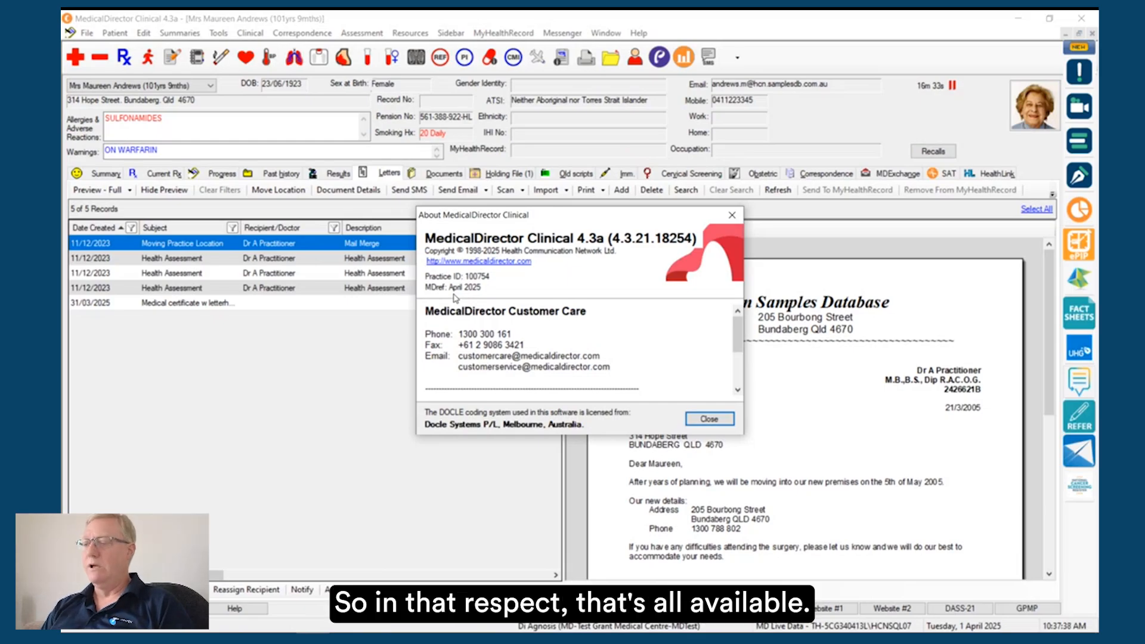
click(711, 420)
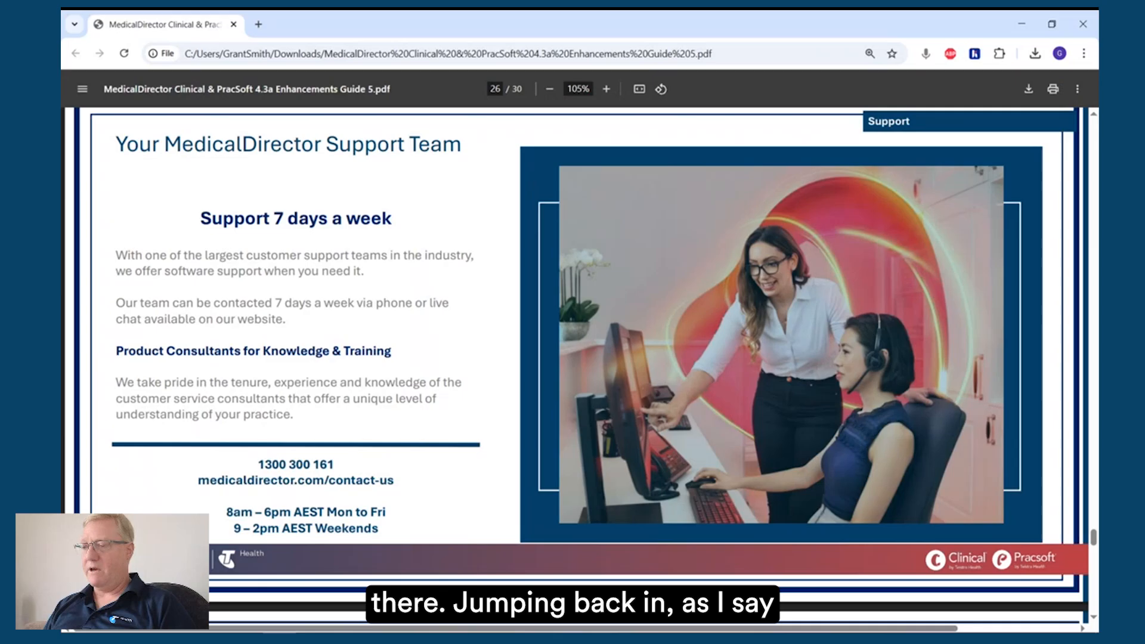
Step: Return to the enhancements guide PDF and review the Prepare your practice to upgrade page and the Upgrade Process Checklist
scroll(469, 335, down, 6)
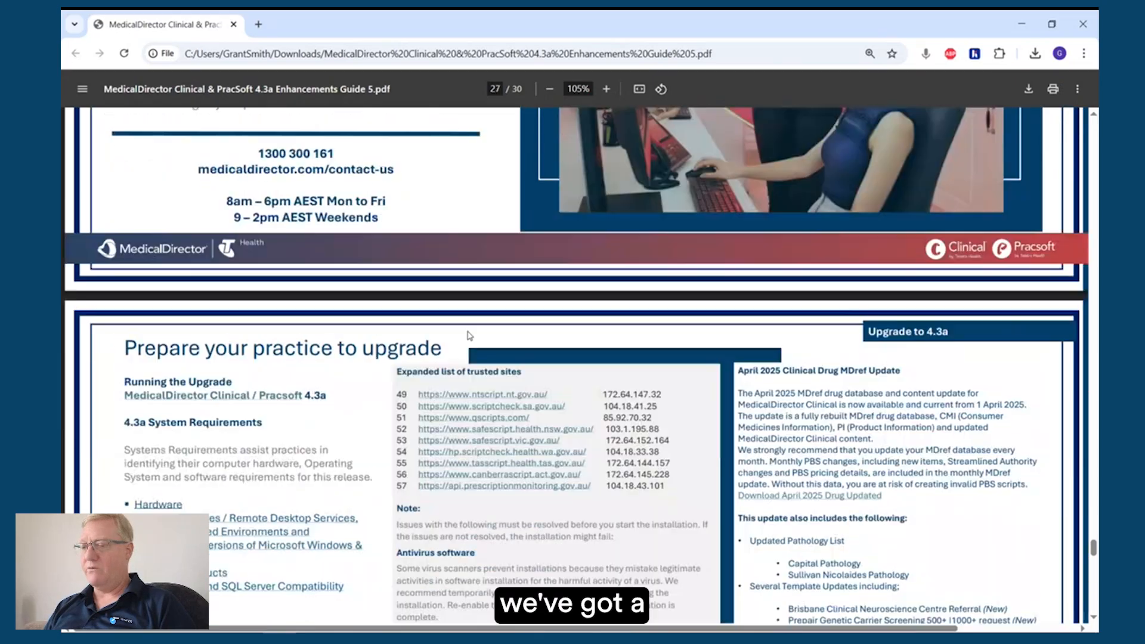
scroll(469, 335, down, 2)
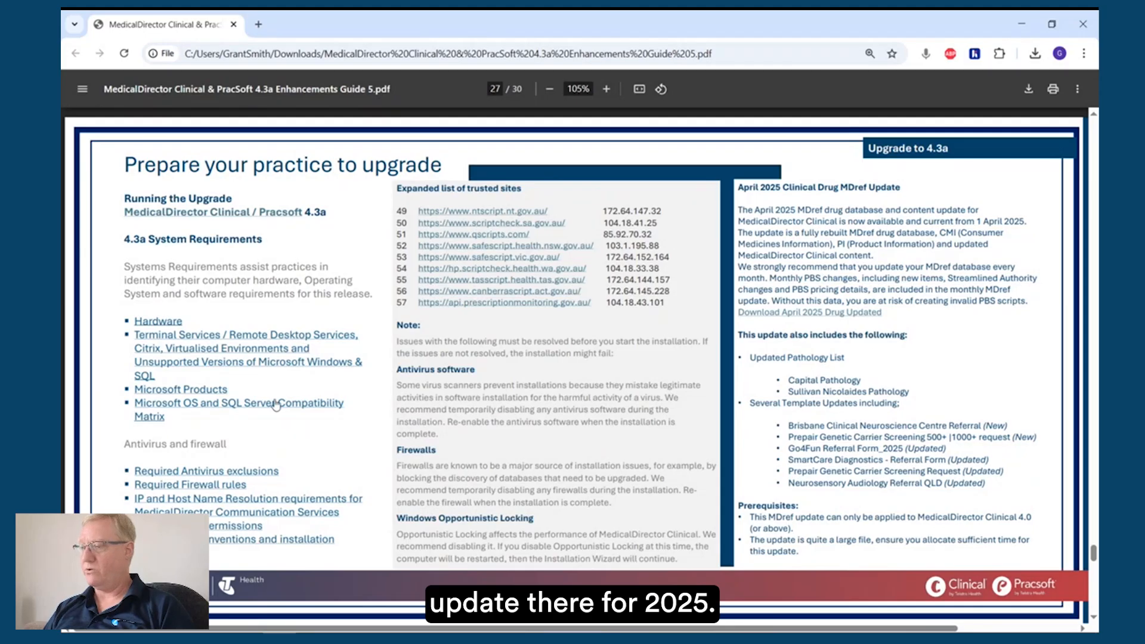
scroll(466, 285, down, 3)
scroll(467, 286, down, 8)
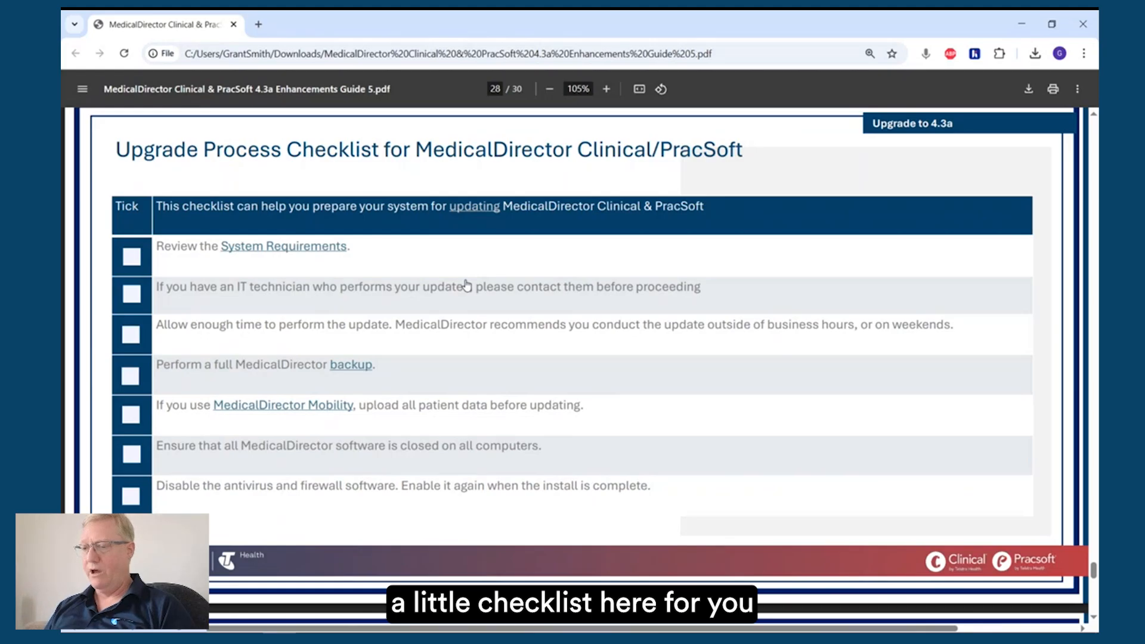
Step: Read the guide's Important Updates page on the MDExchange server migration, including the IP addresses to whitelist for eRx and HealthLink
scroll(466, 285, down, 3)
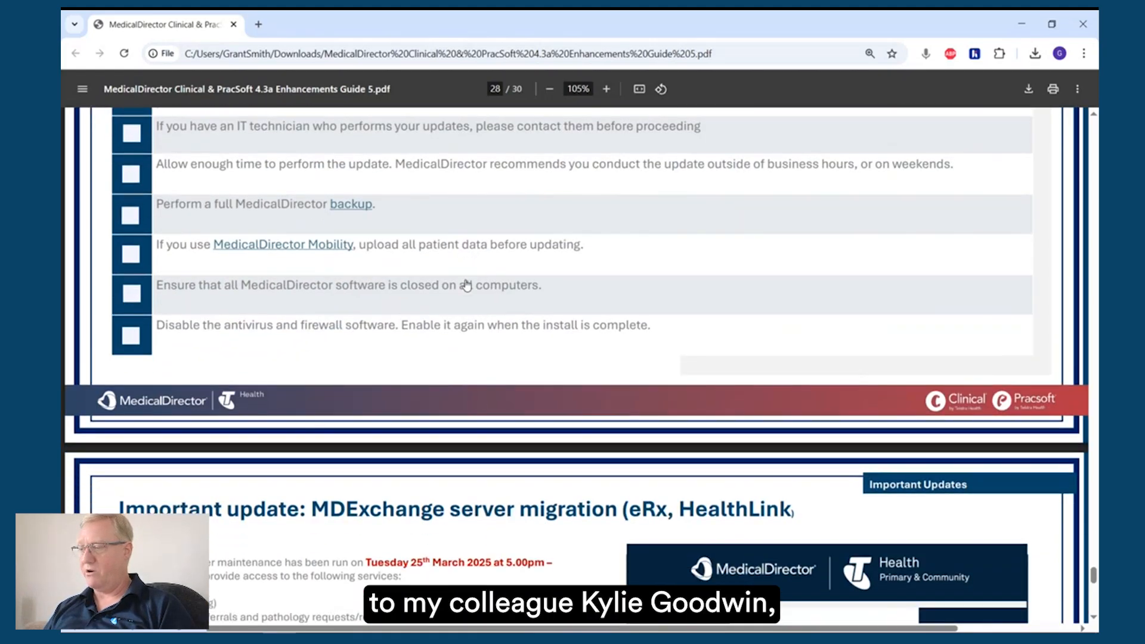
scroll(467, 286, down, 3)
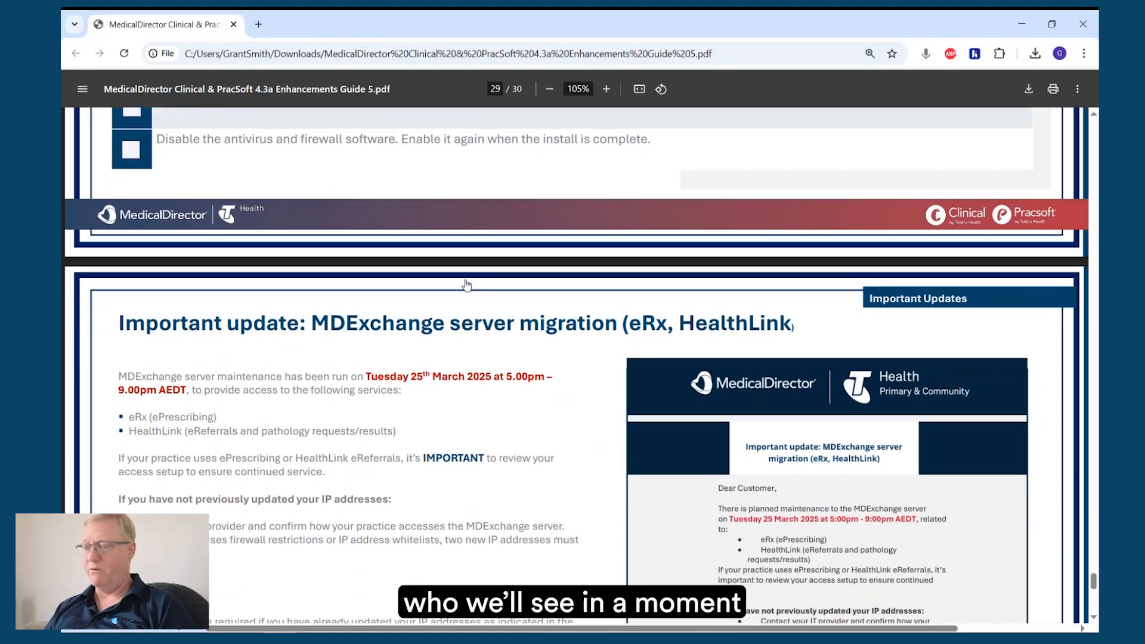
scroll(467, 285, down, 3)
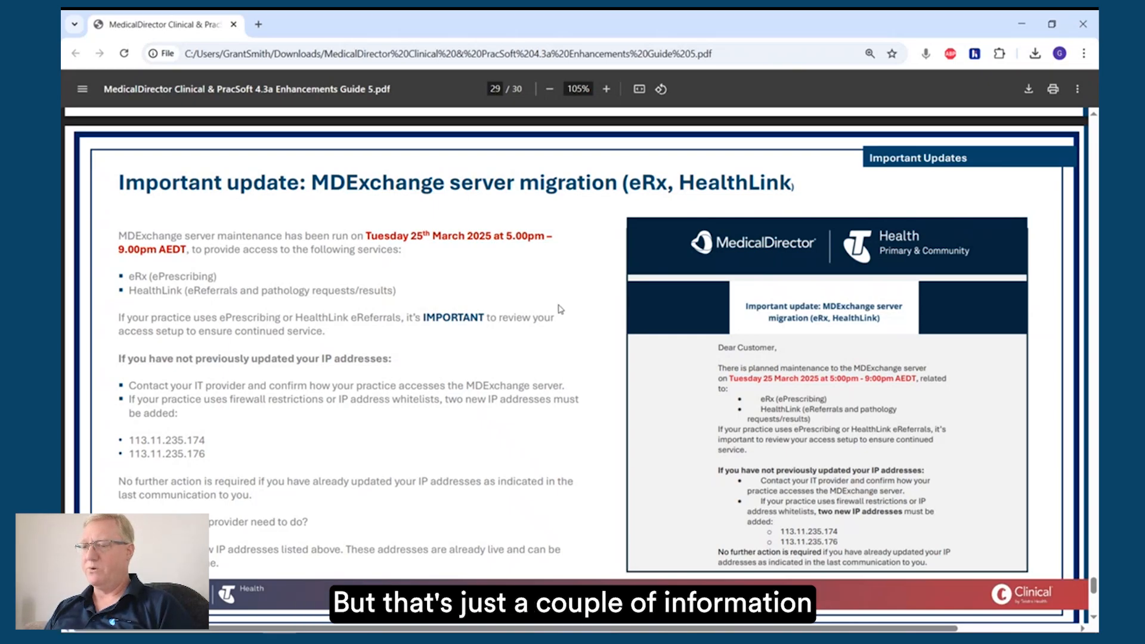
scroll(475, 355, down, 2)
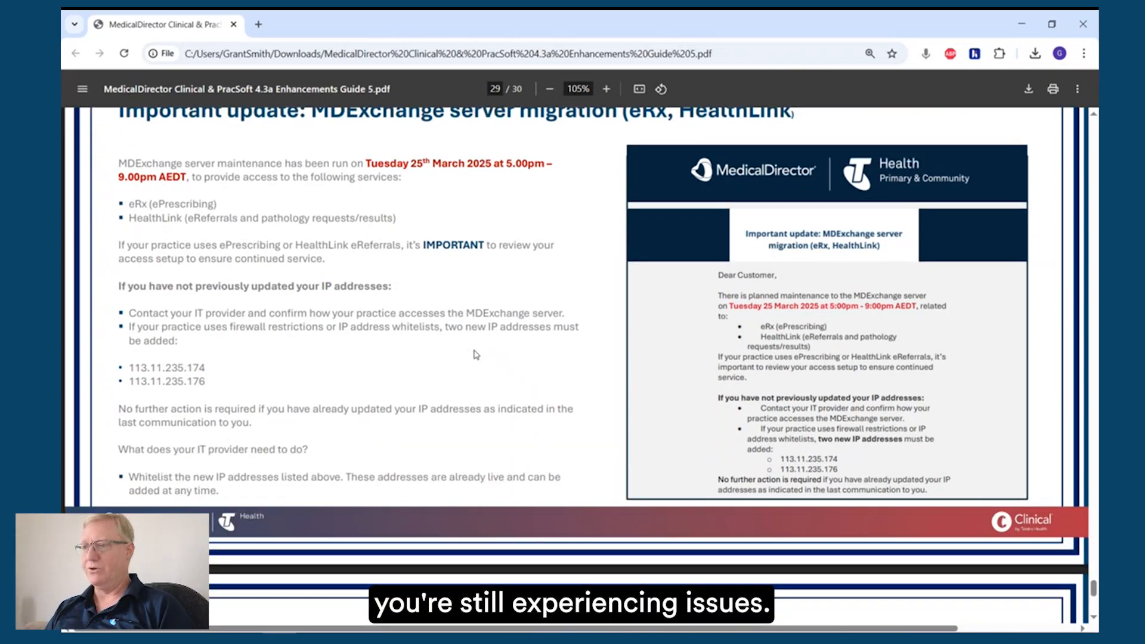
scroll(476, 355, up, 1)
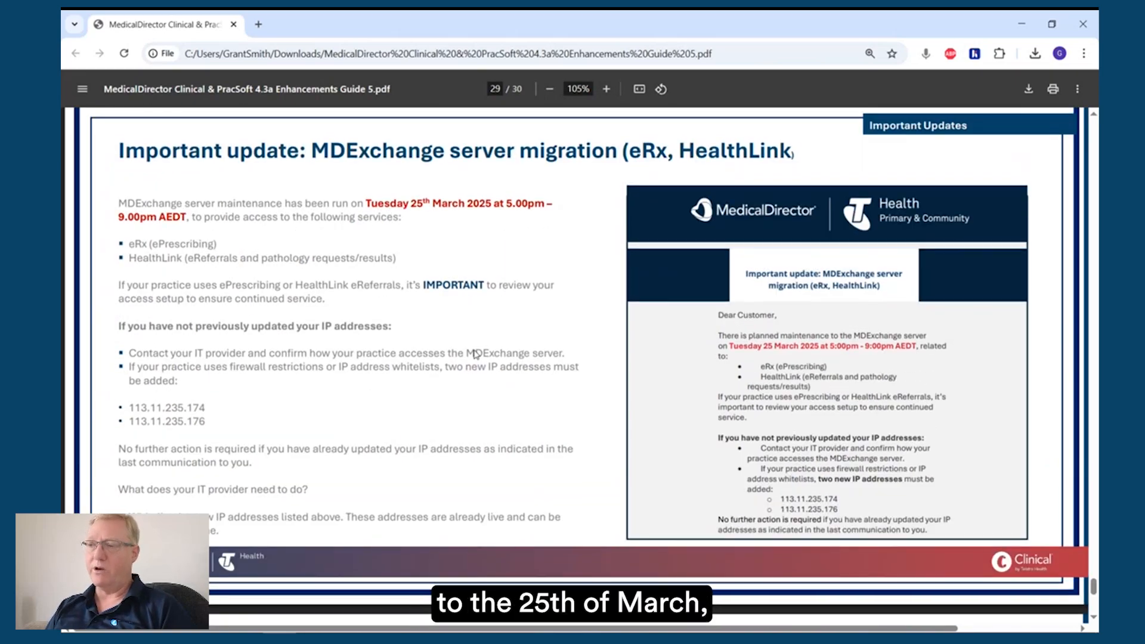
scroll(475, 353, down, 6)
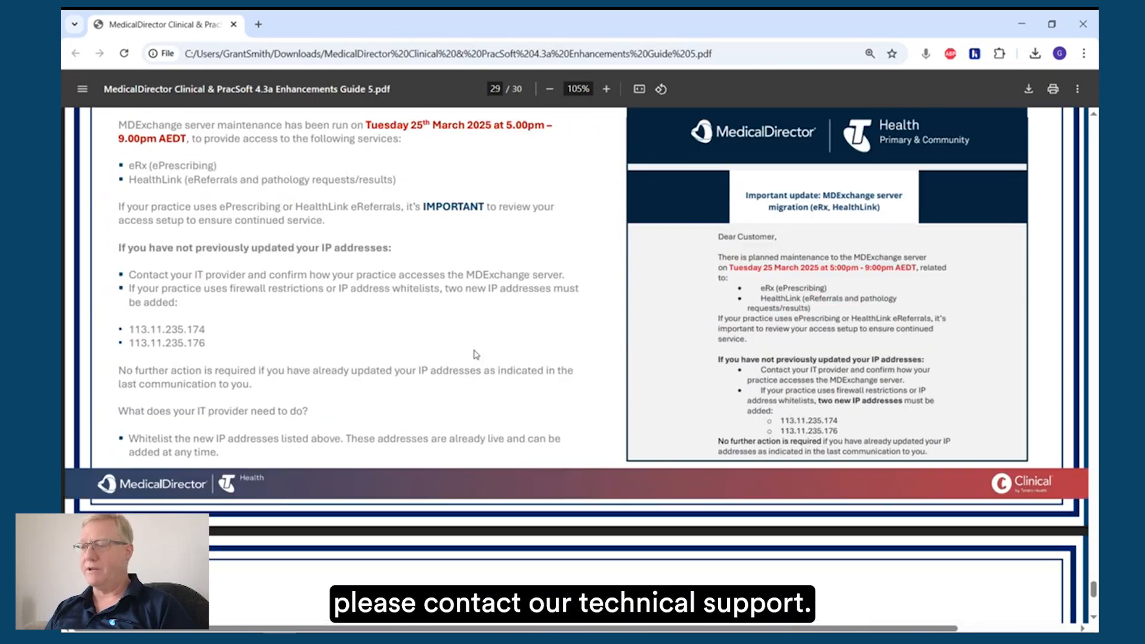